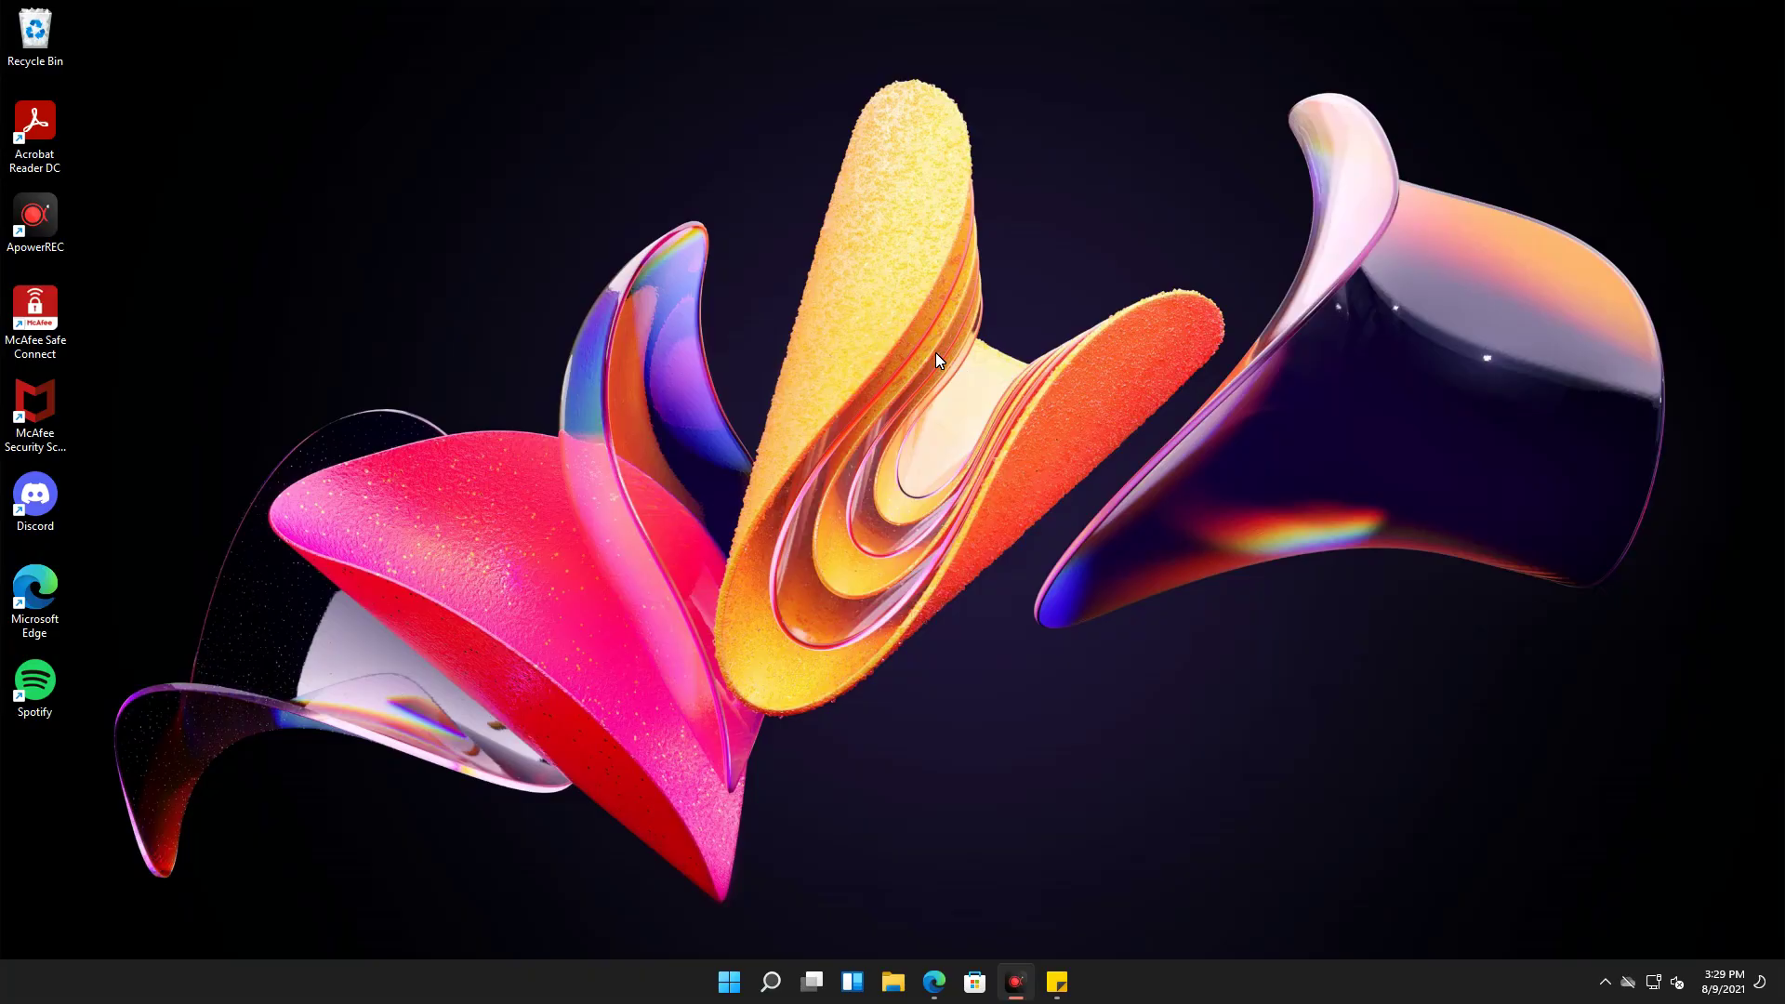
# Step: Download MicrosoftTeams-x64.msix (38.4 MB) from the MEGA page in Edge and open it
pyautogui.click(933, 981)
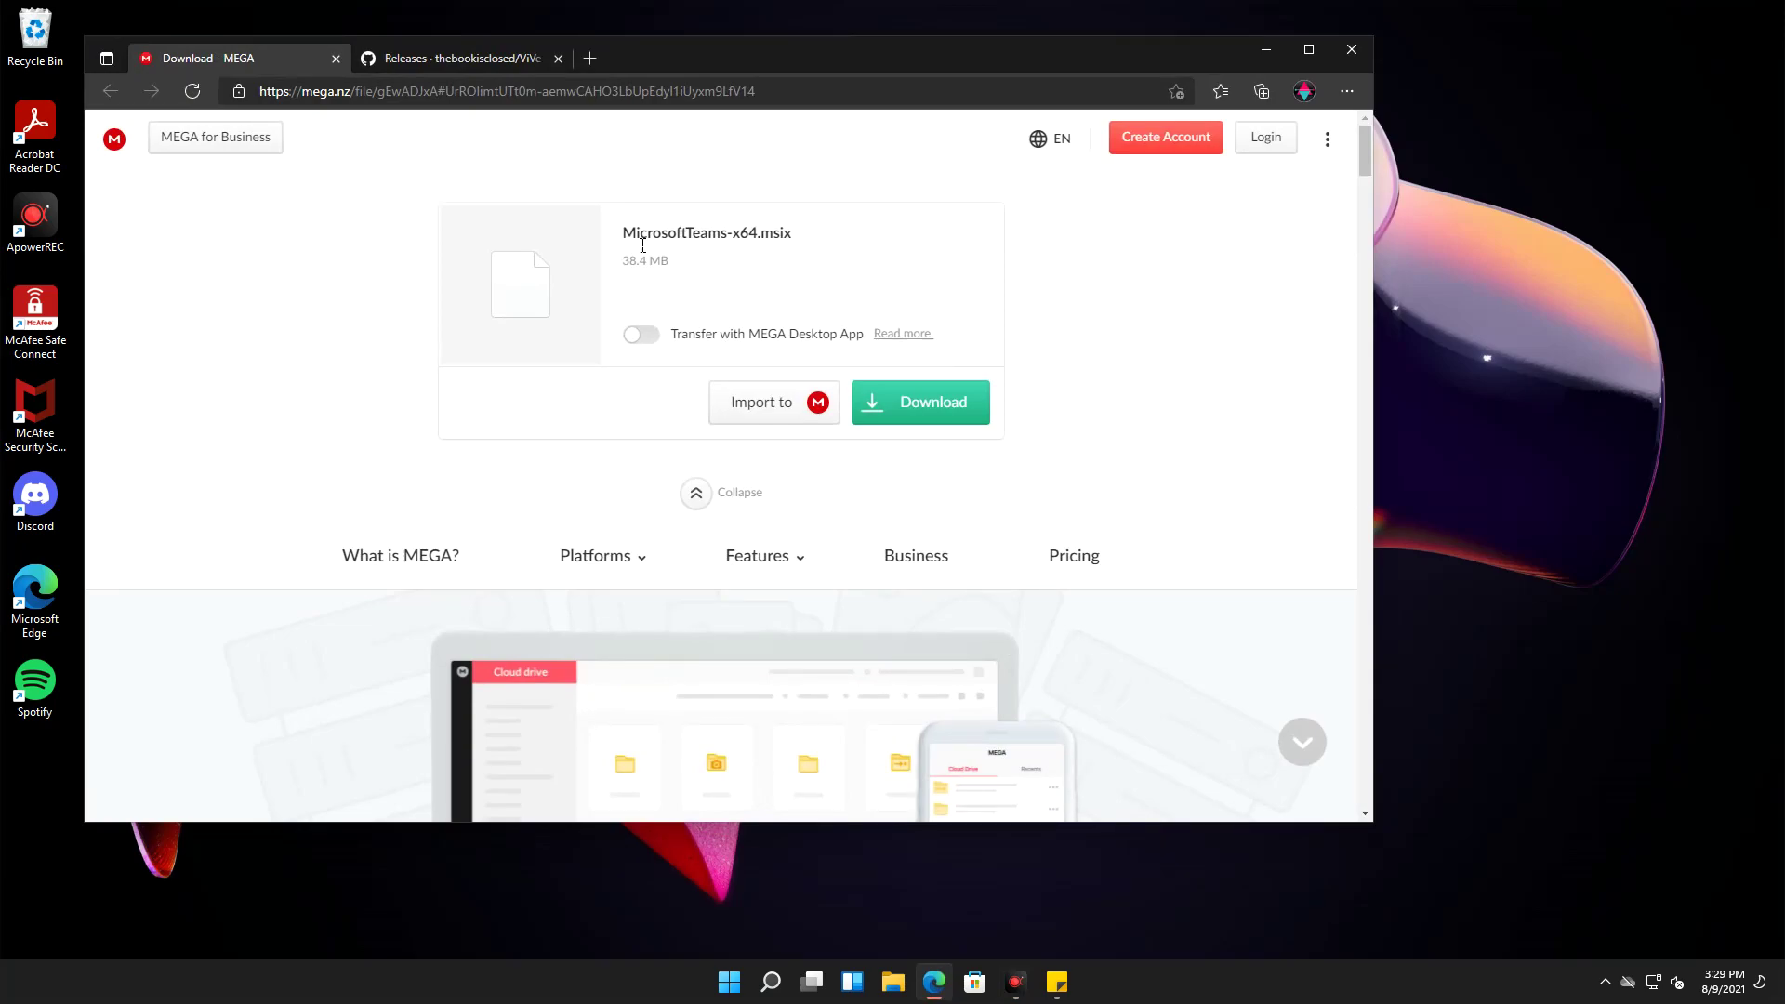
pyautogui.click(914, 415)
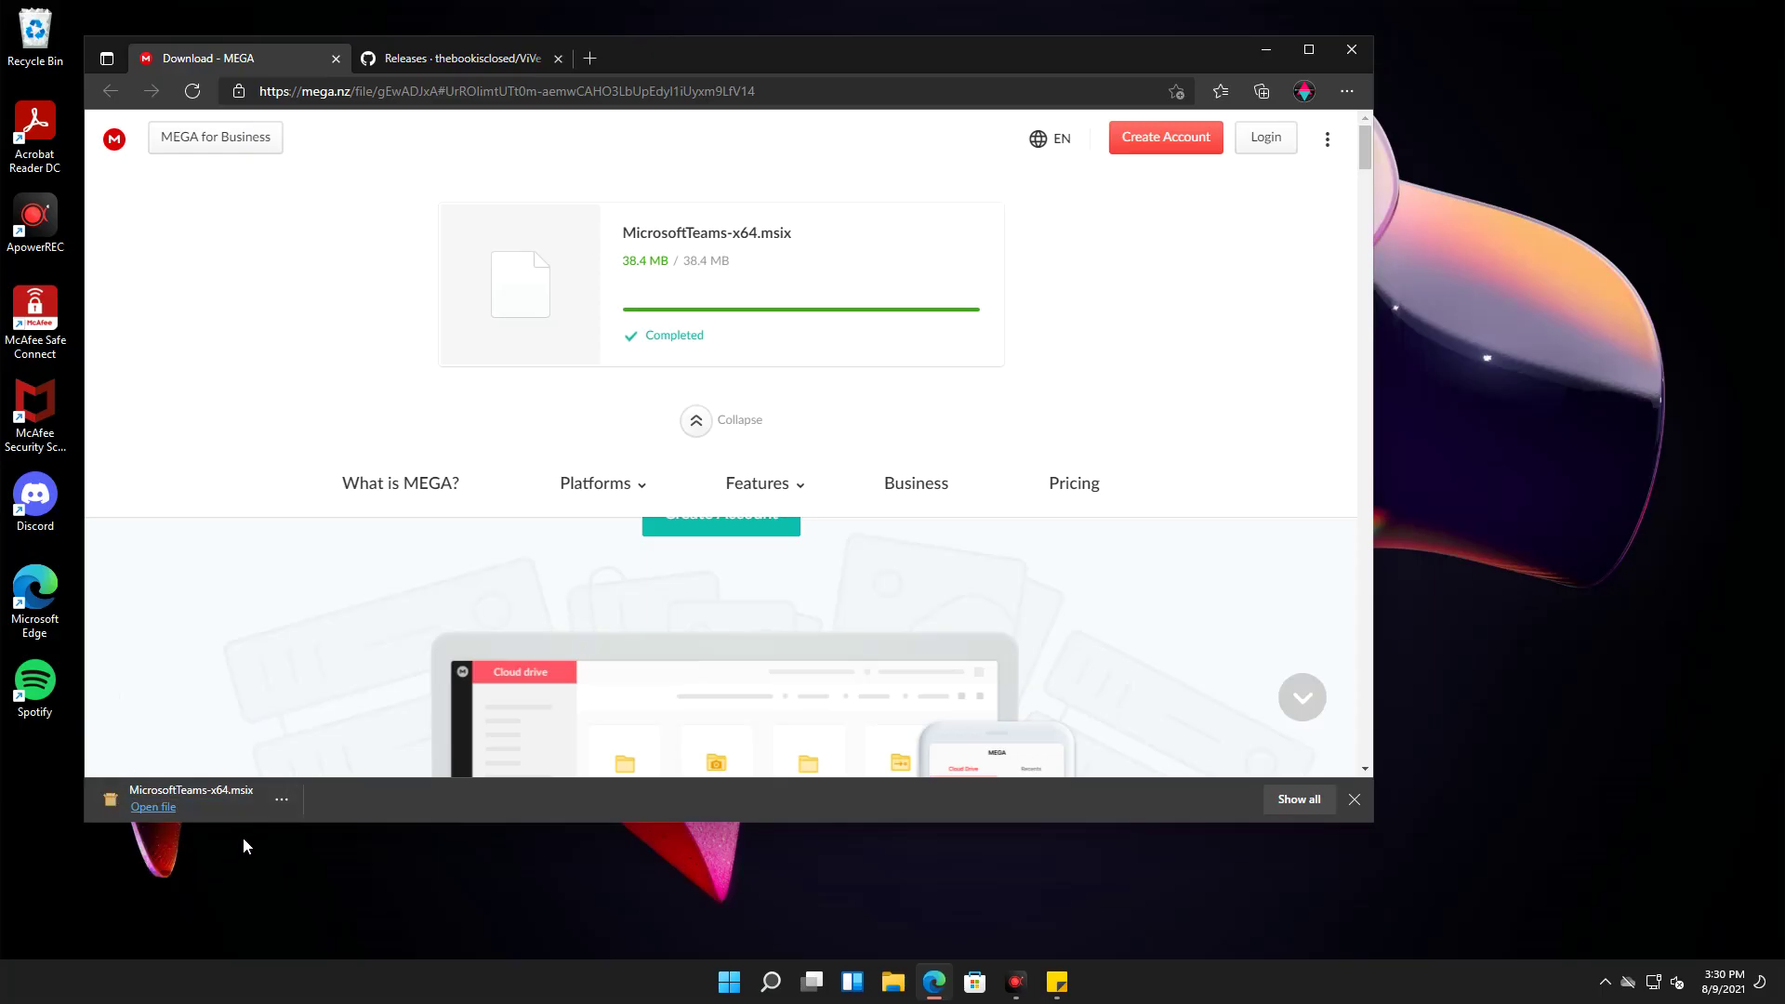
pyautogui.click(168, 815)
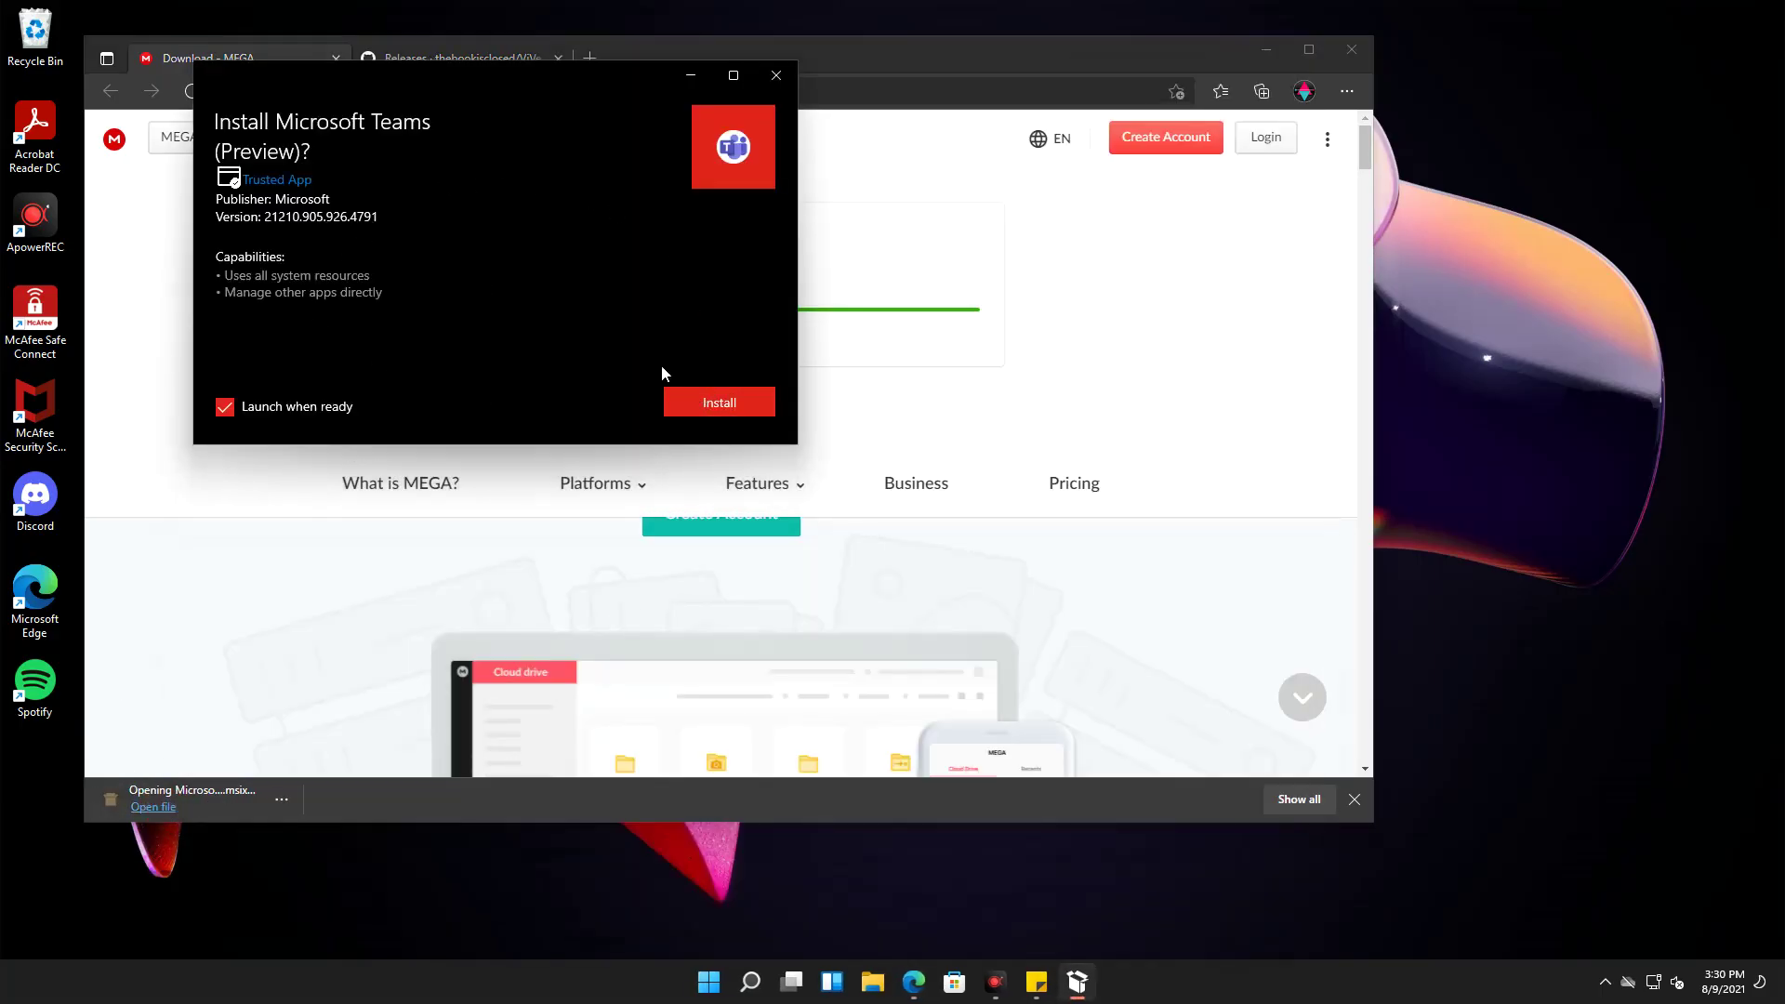
# Step: Install Microsoft Teams (Preview) through App Installer and pick the existing account
pyautogui.click(721, 406)
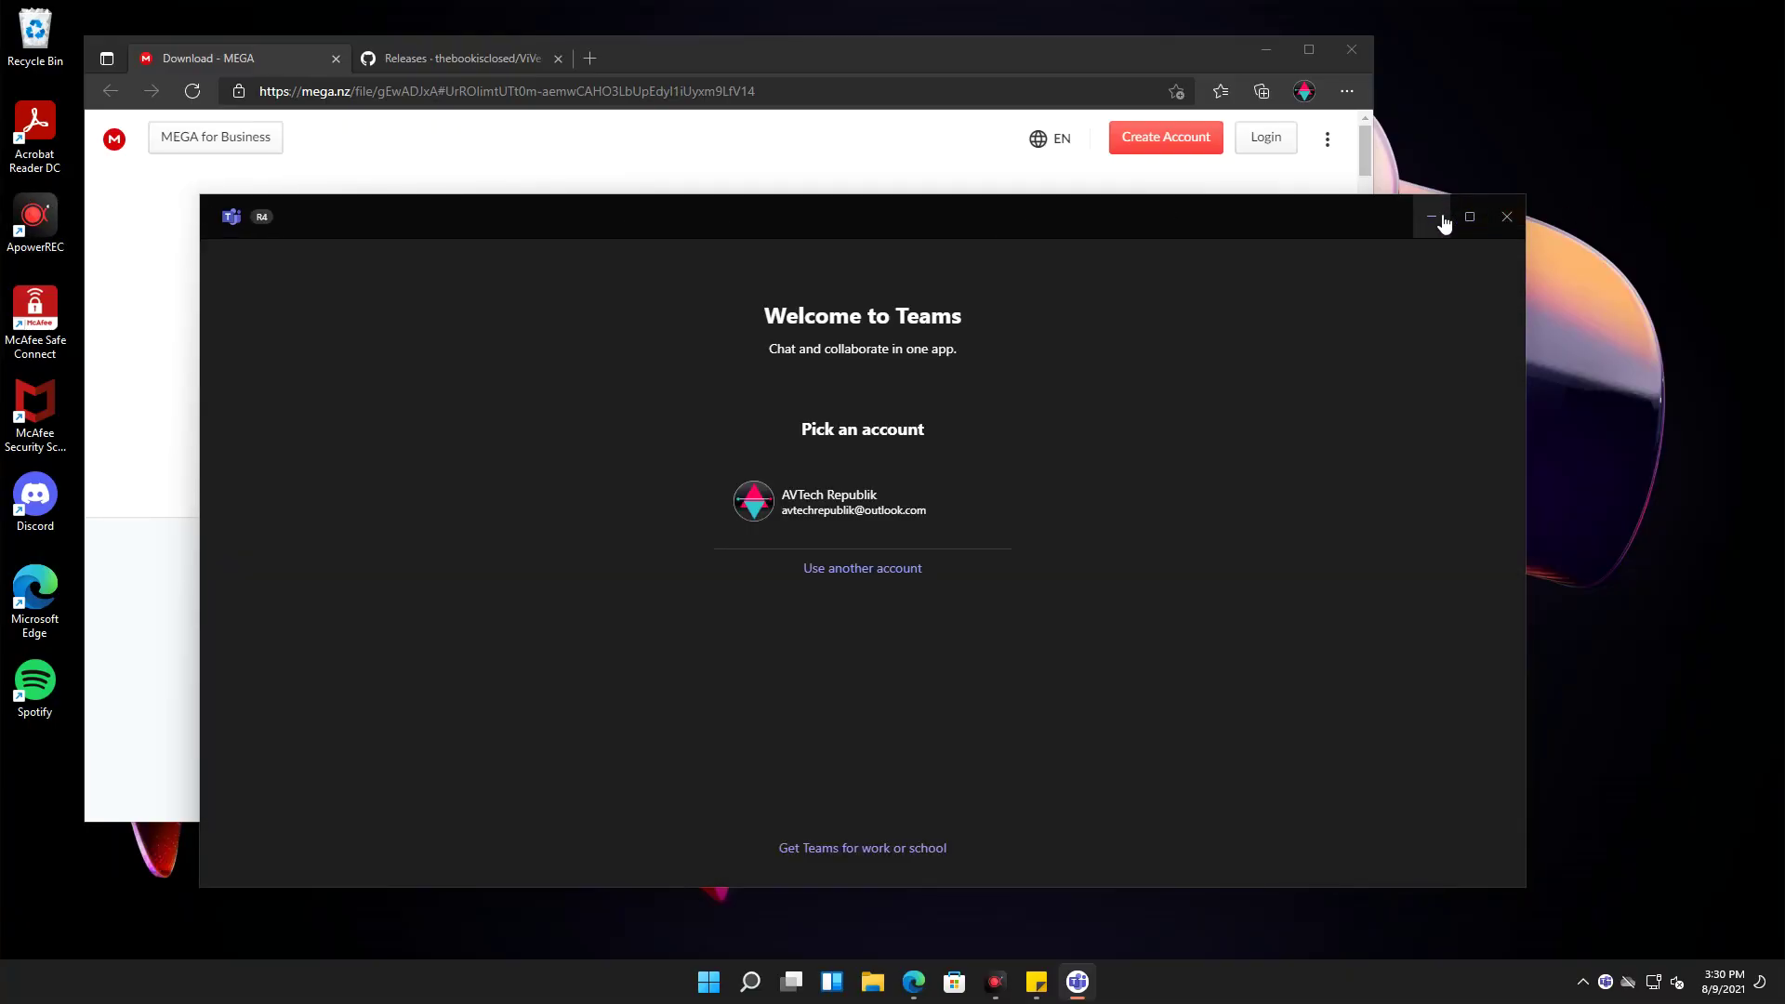
pyautogui.click(828, 507)
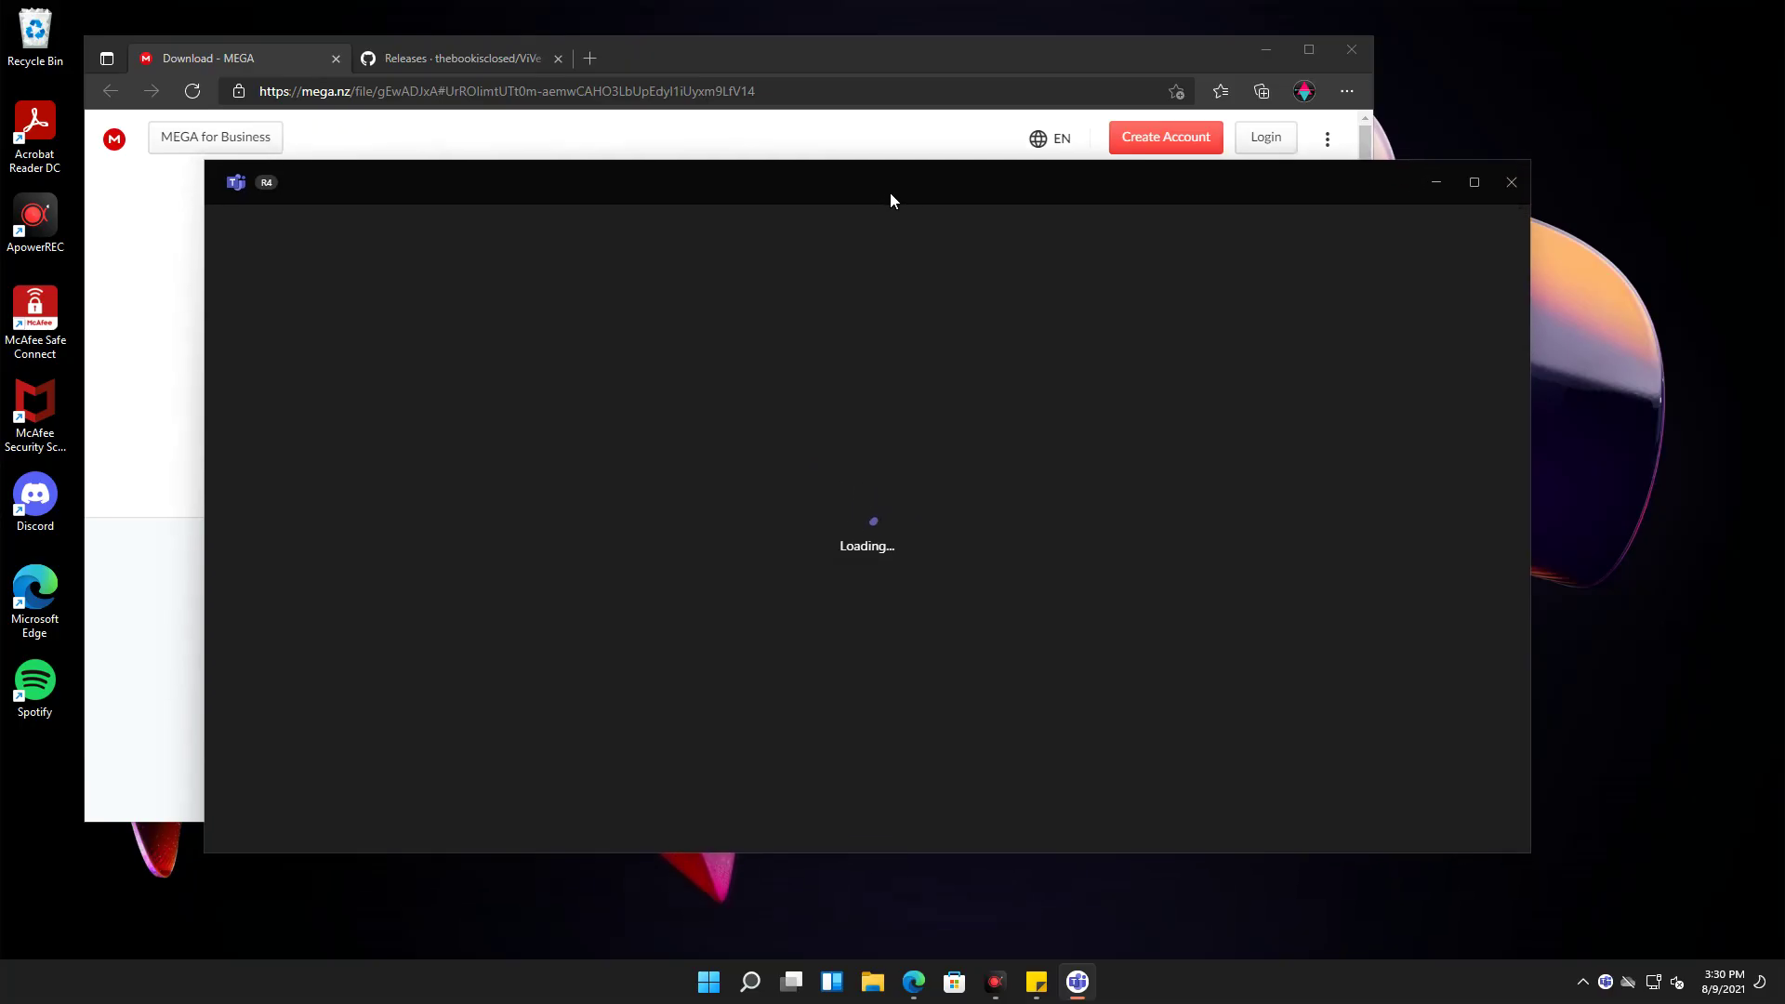
# Step: Accept the prefilled Teams profile to reach the Chat view, then close Teams
pyautogui.moveTo(889, 200); pyautogui.dragTo(883, 200)
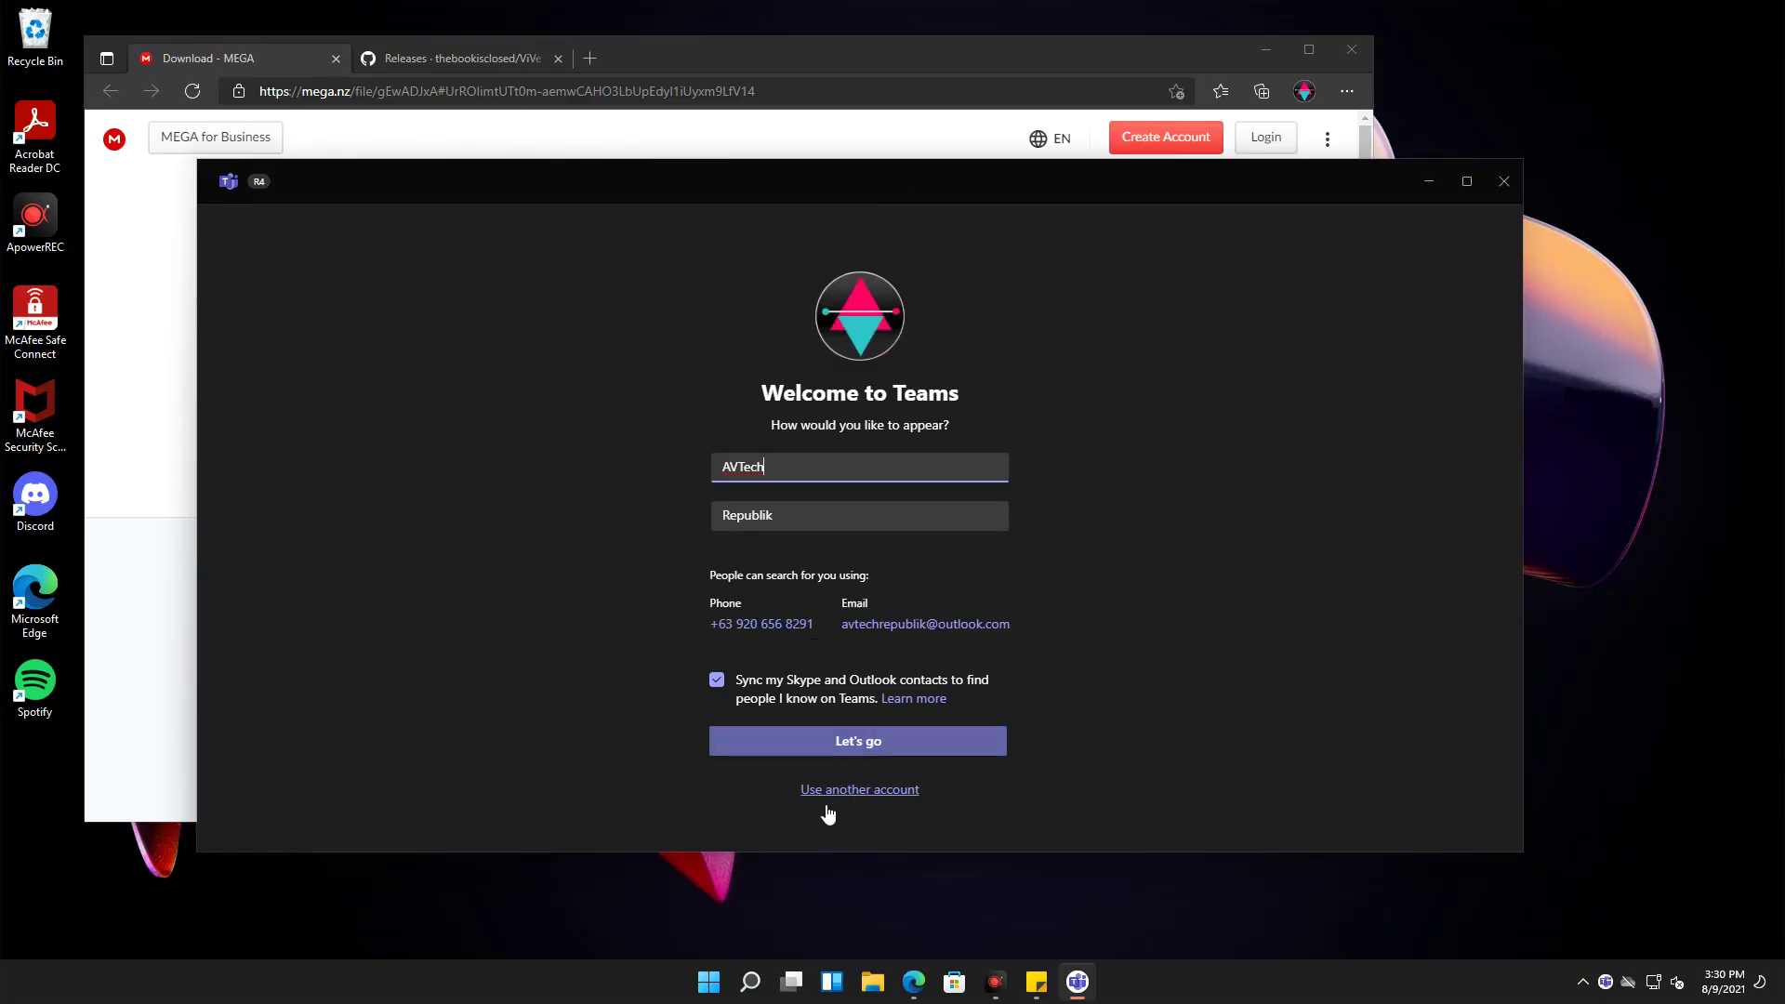
pyautogui.click(848, 758)
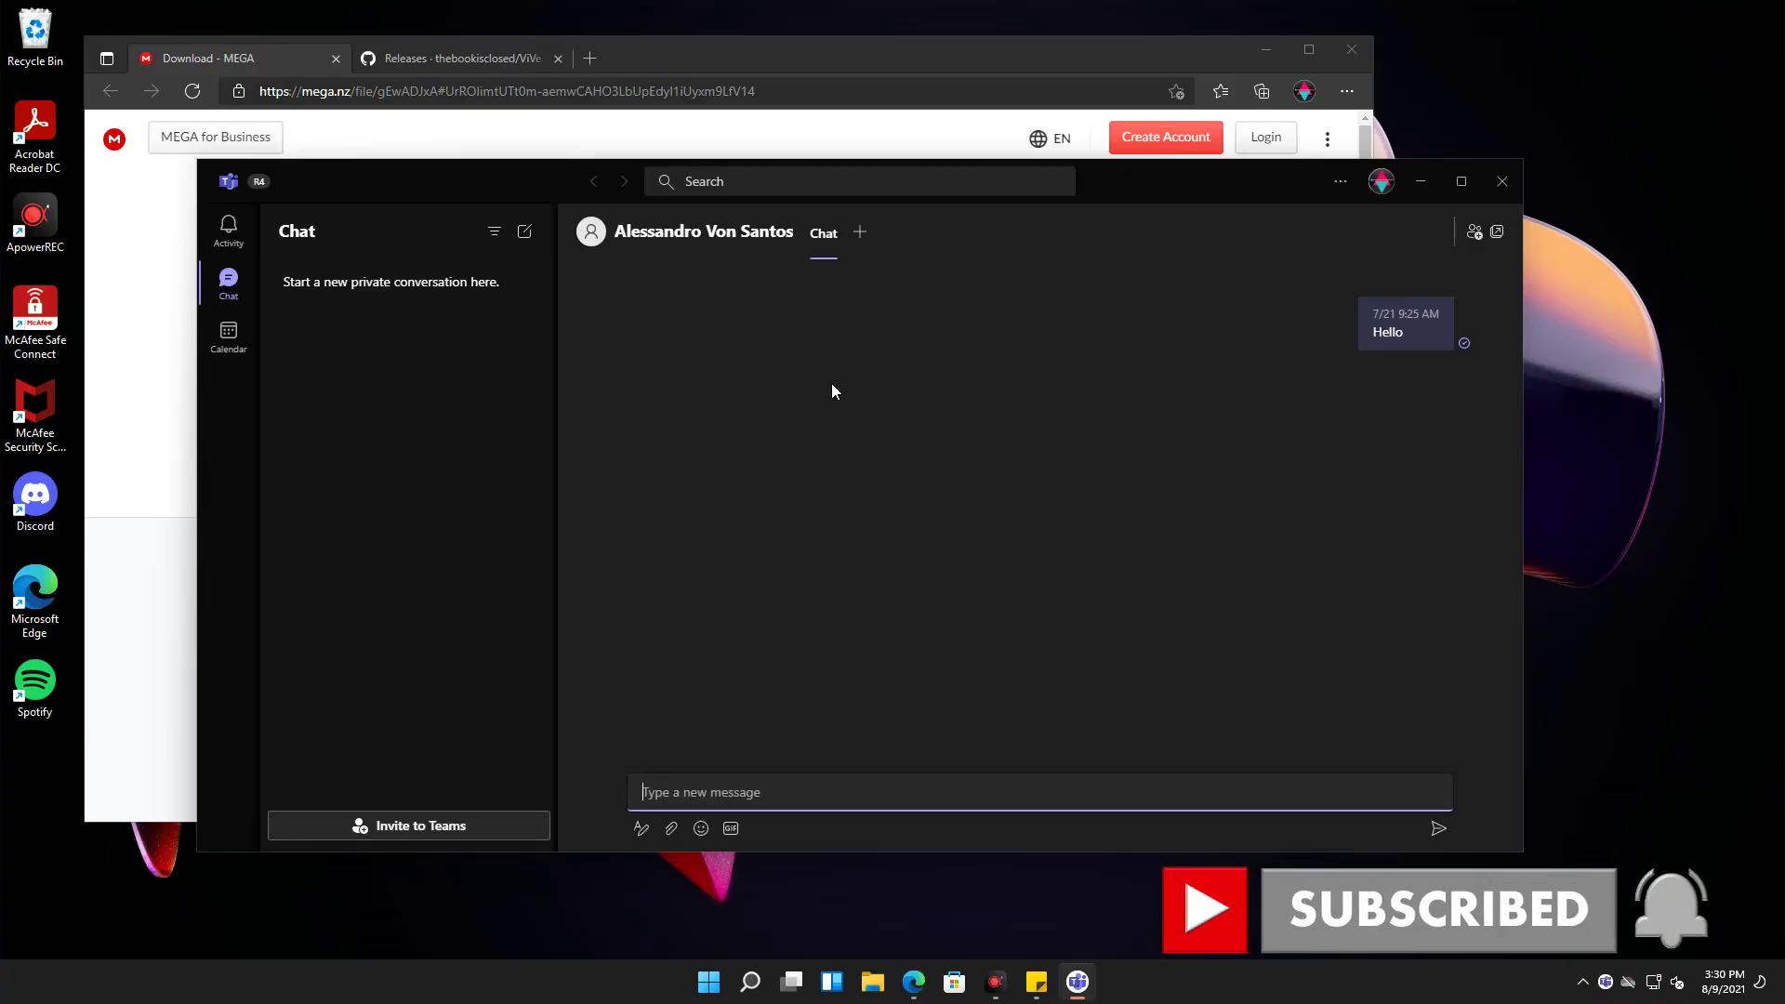
pyautogui.click(1503, 182)
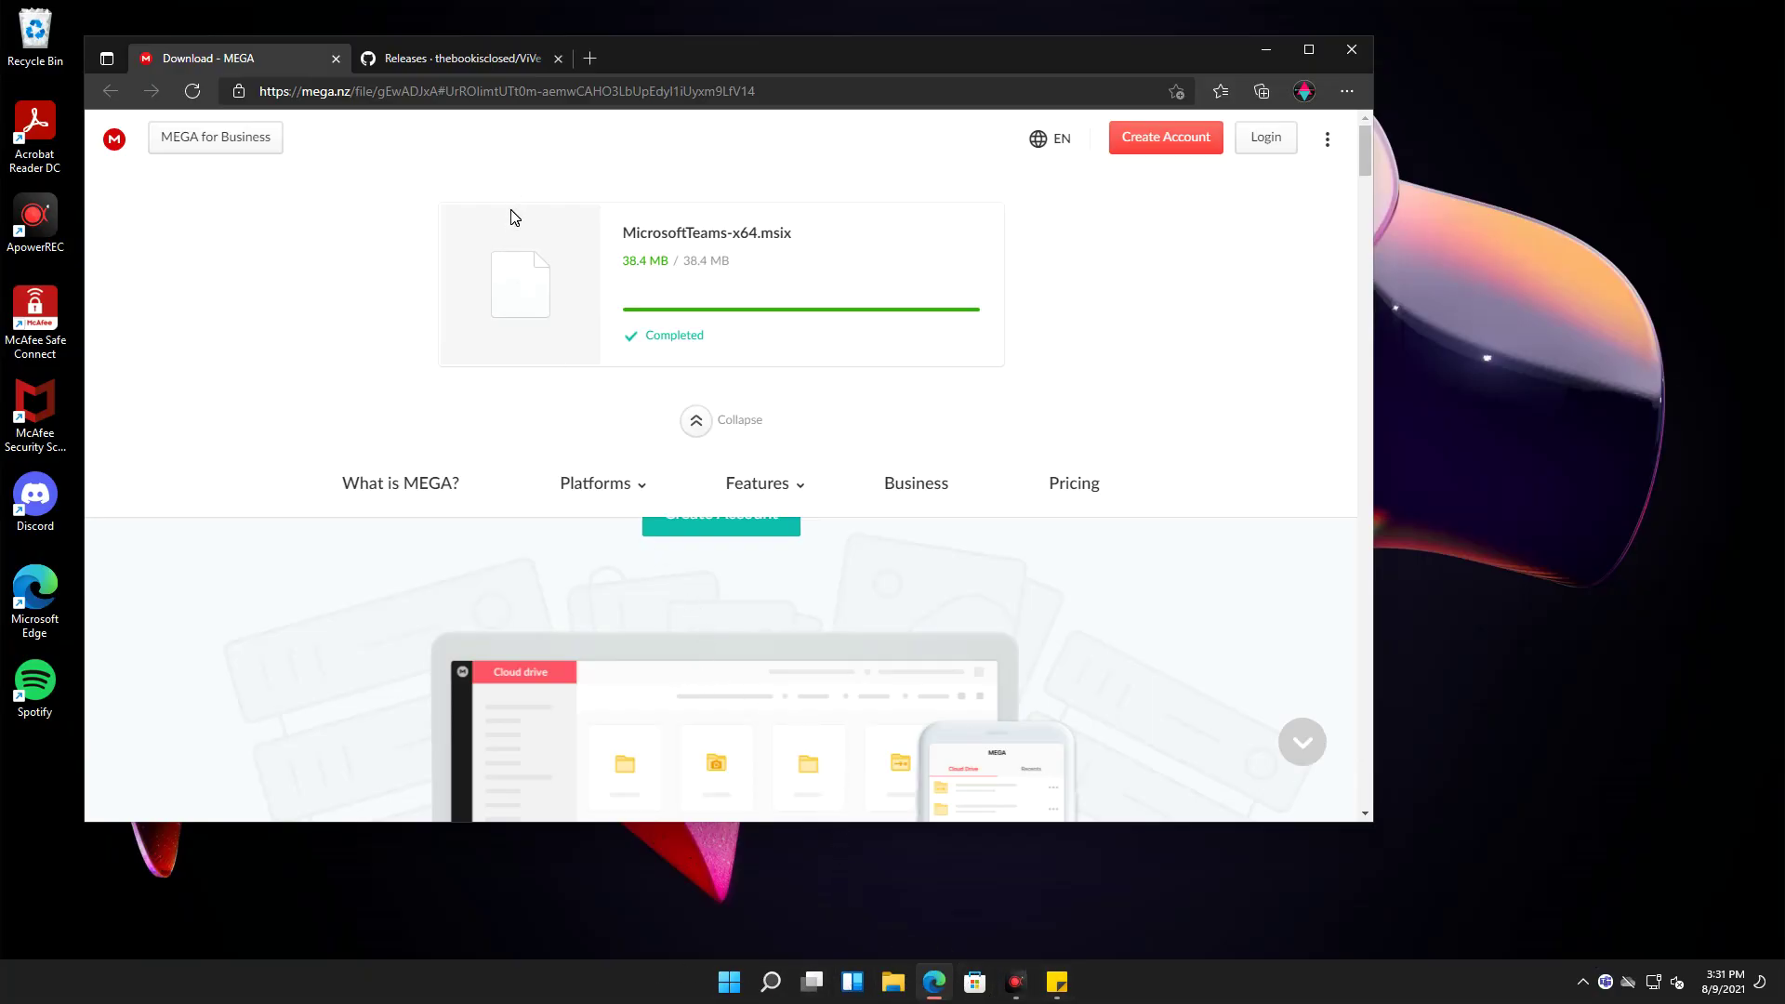
# Step: Download ViVeTool-v0.2.1.zip from the Assets of the ViVe GitHub releases page
pyautogui.click(477, 57)
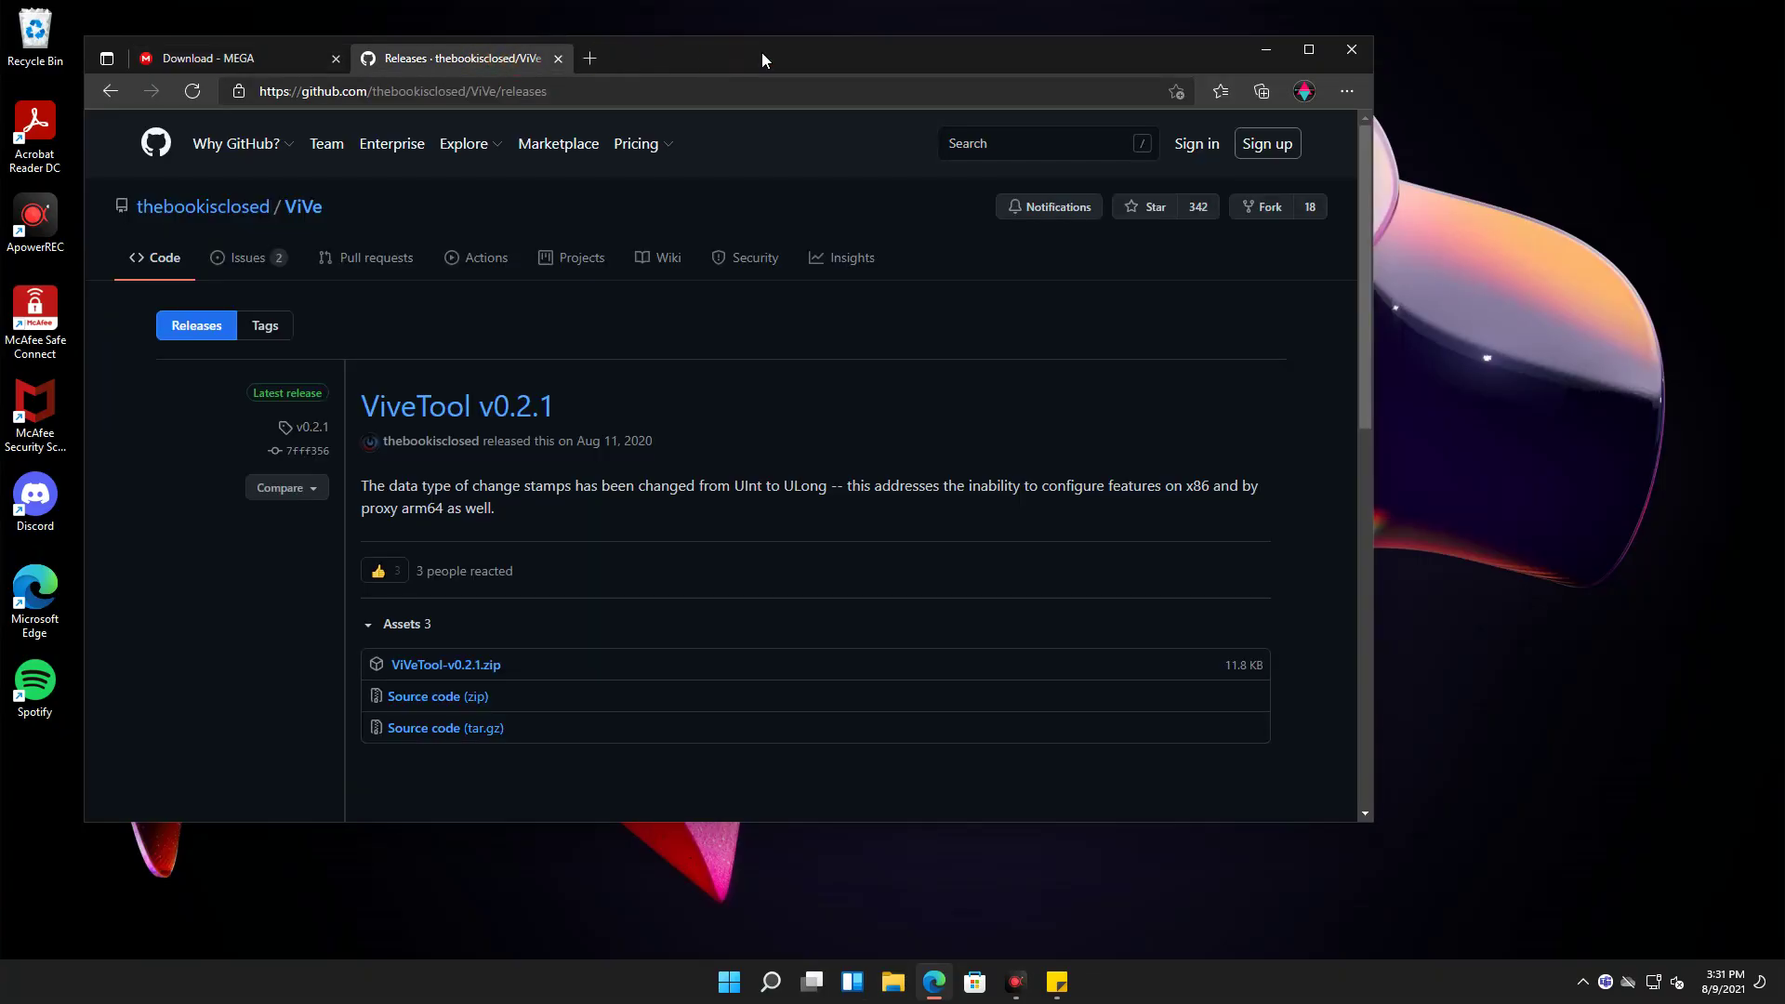
pyautogui.moveTo(761, 59); pyautogui.dragTo(852, 24)
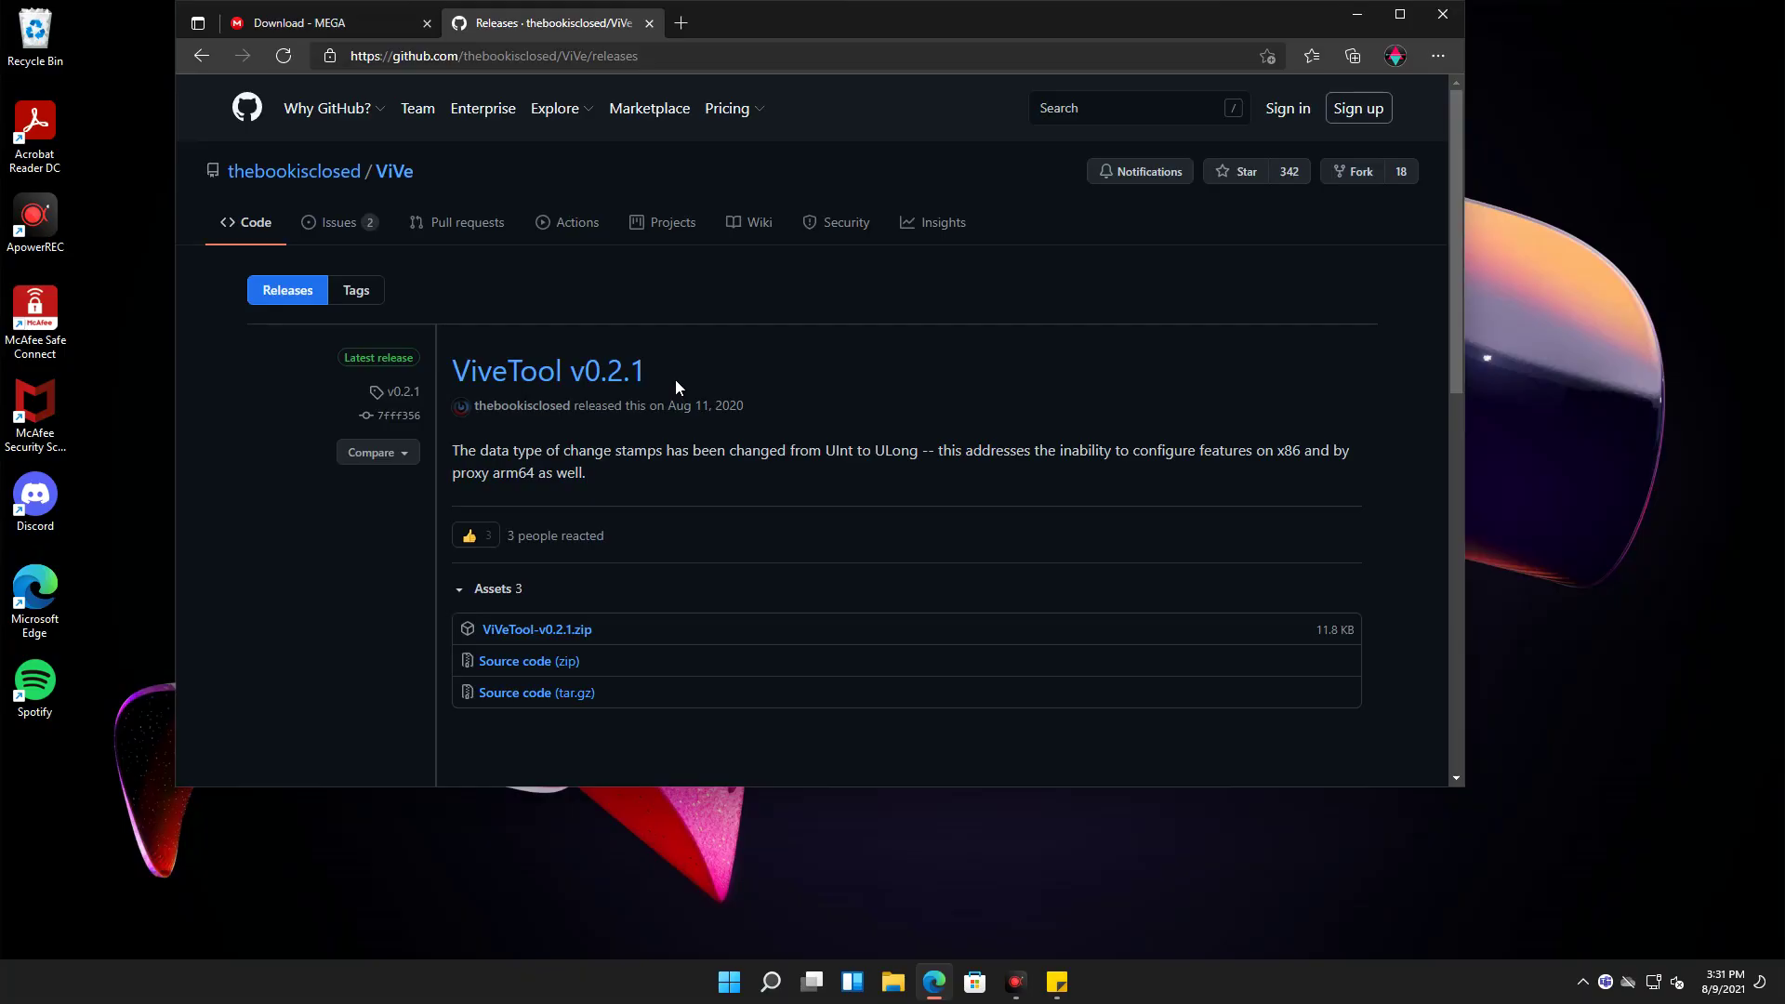
pyautogui.click(514, 631)
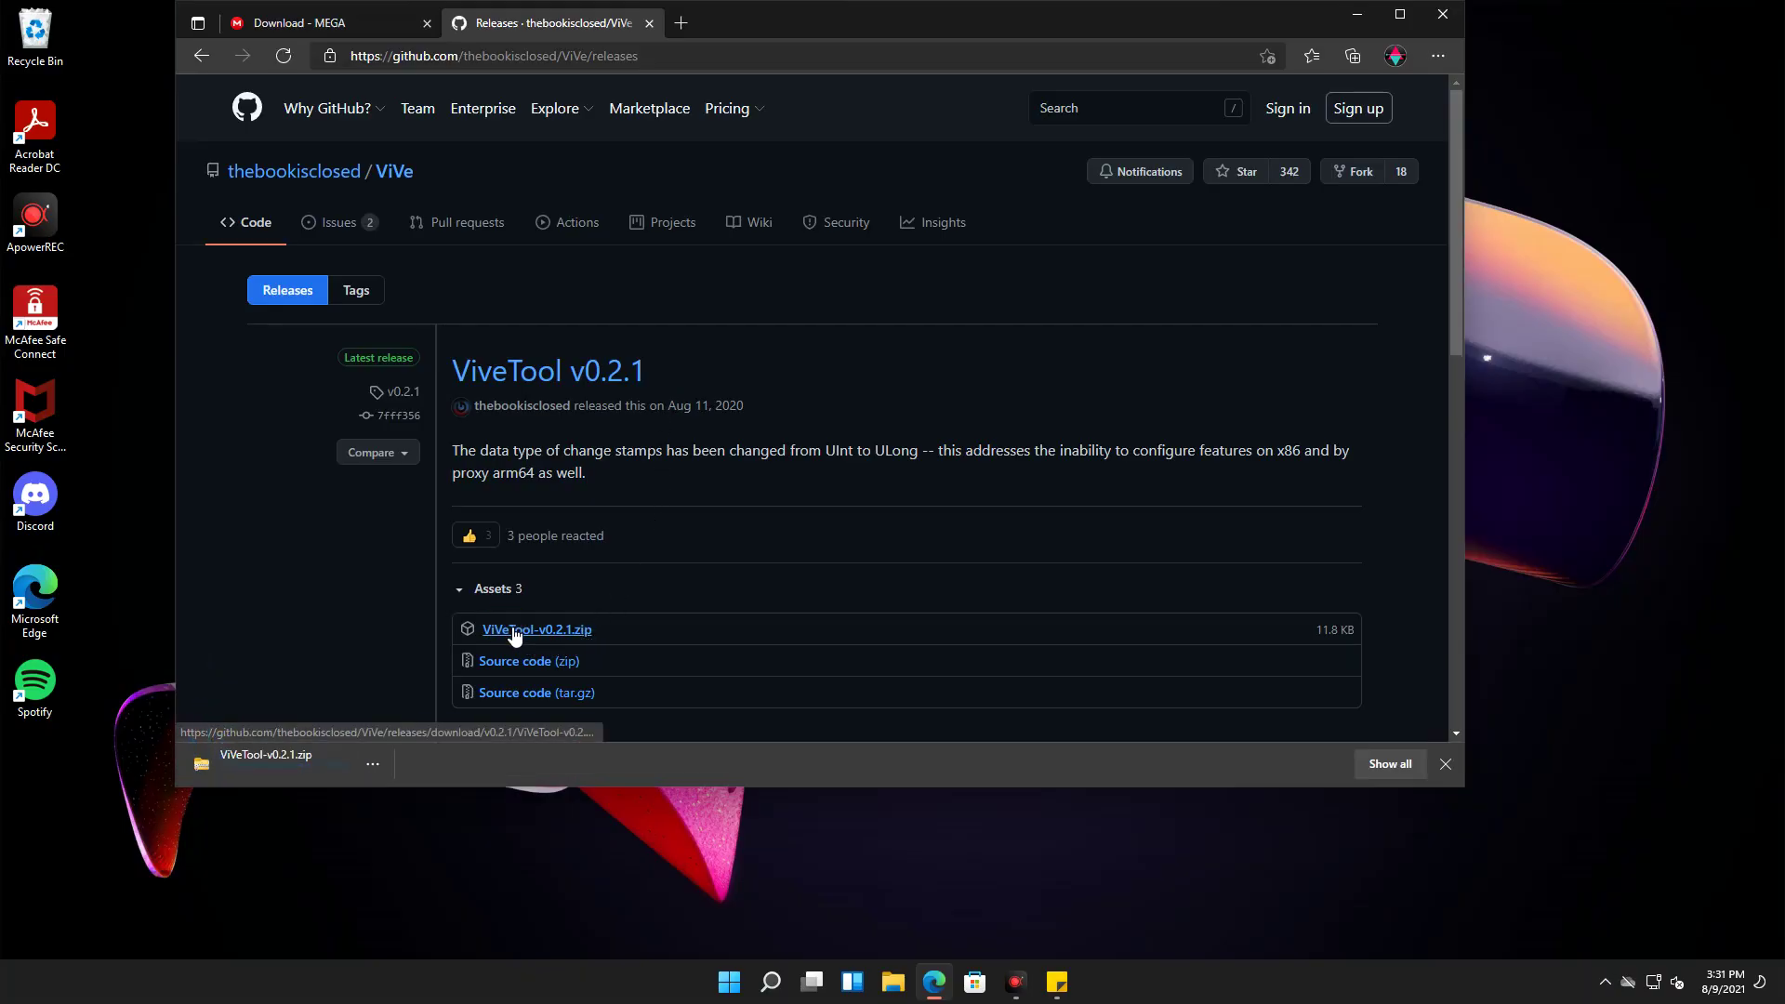
pyautogui.click(372, 763)
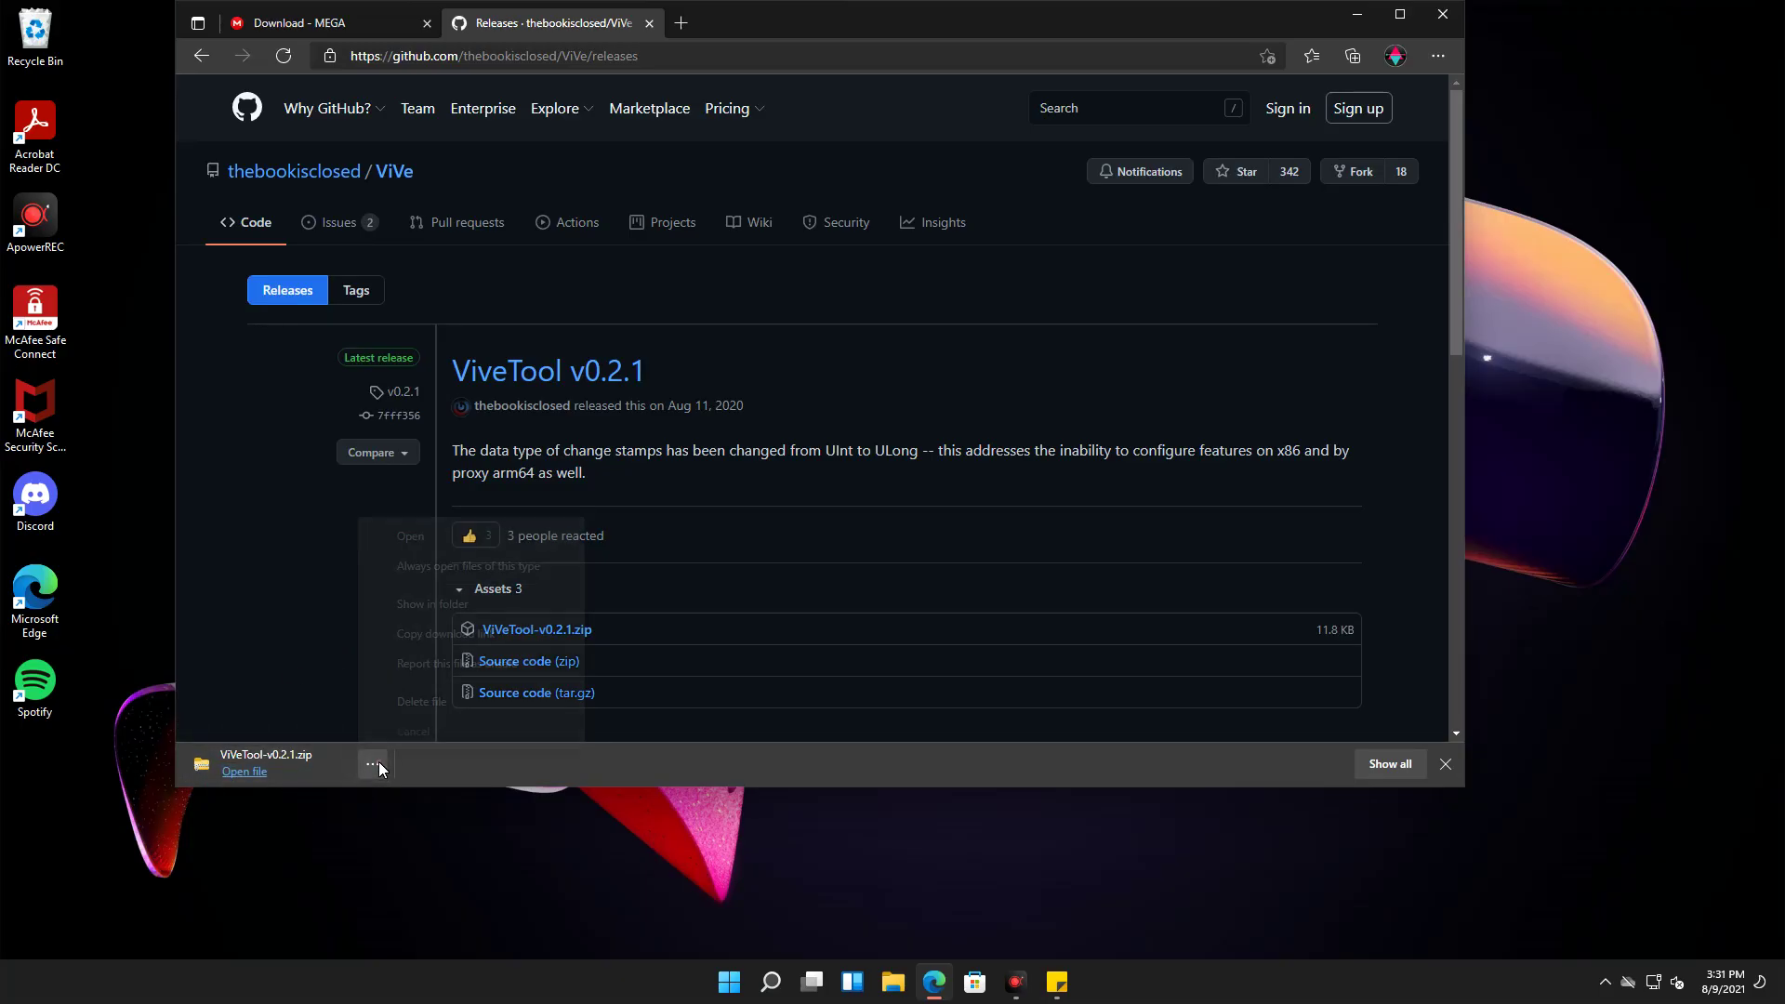
# Step: Show the downloaded zip in its Downloads folder and switch the view to Large icons
pyautogui.click(466, 606)
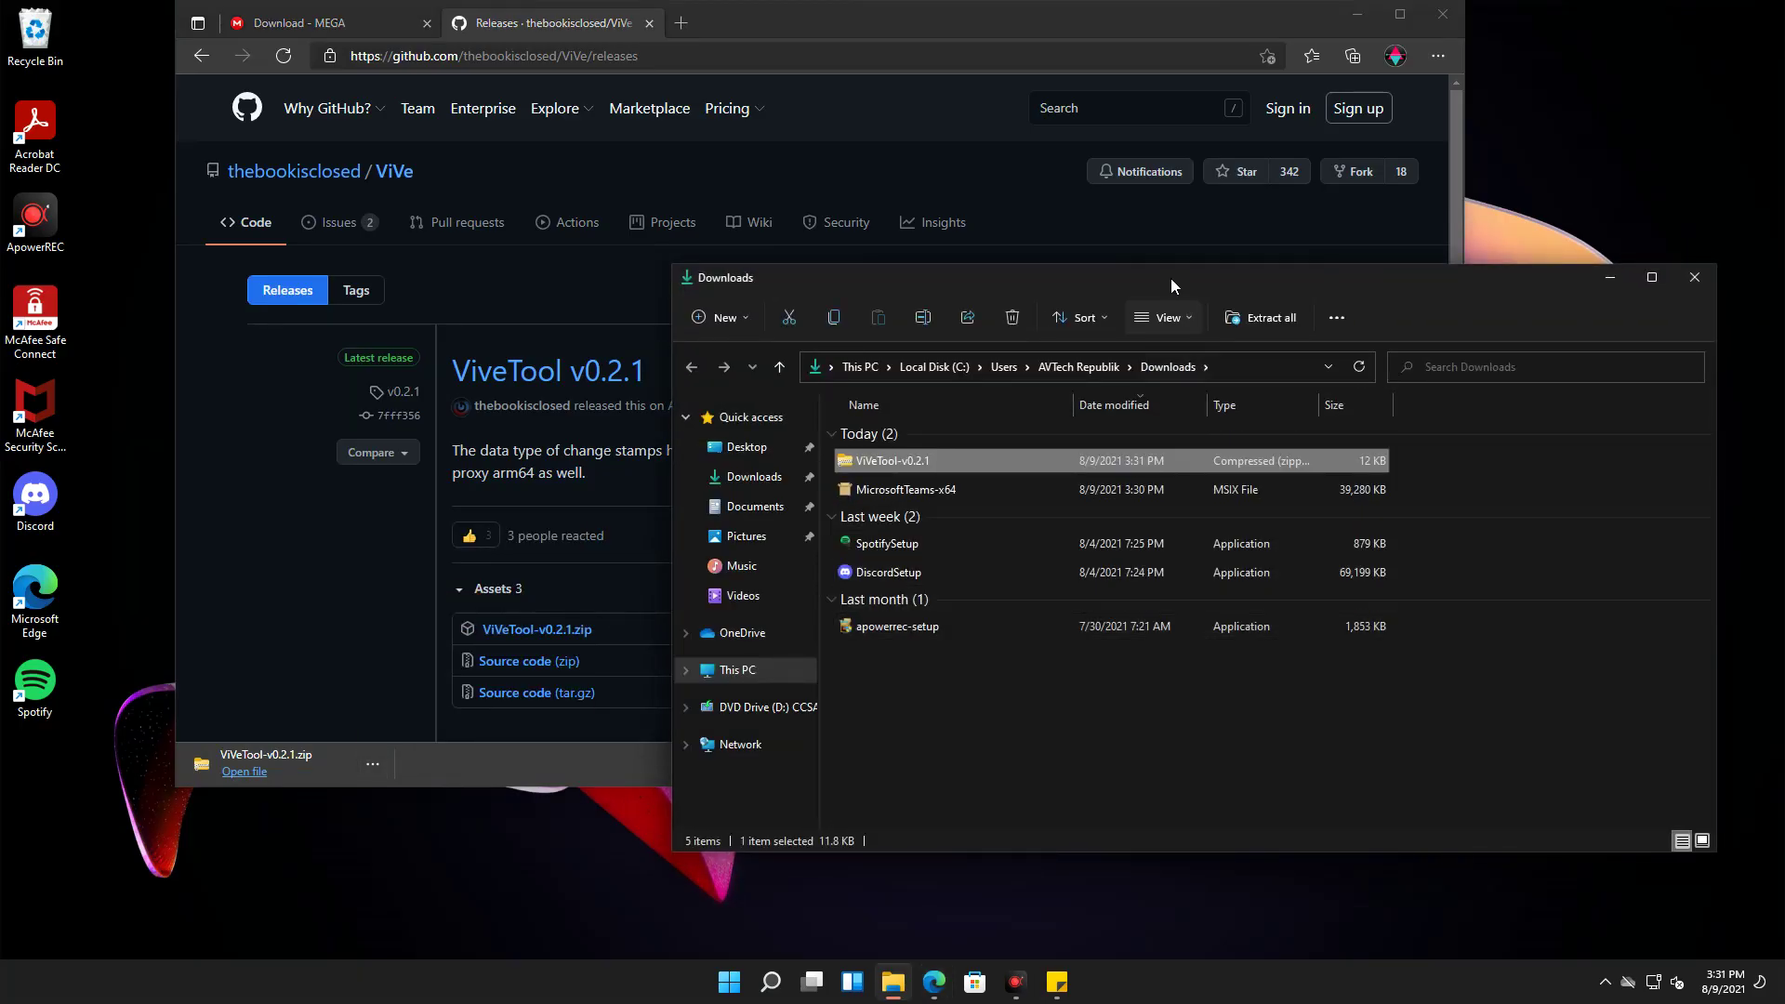
pyautogui.moveTo(1169, 277); pyautogui.dragTo(712, 187)
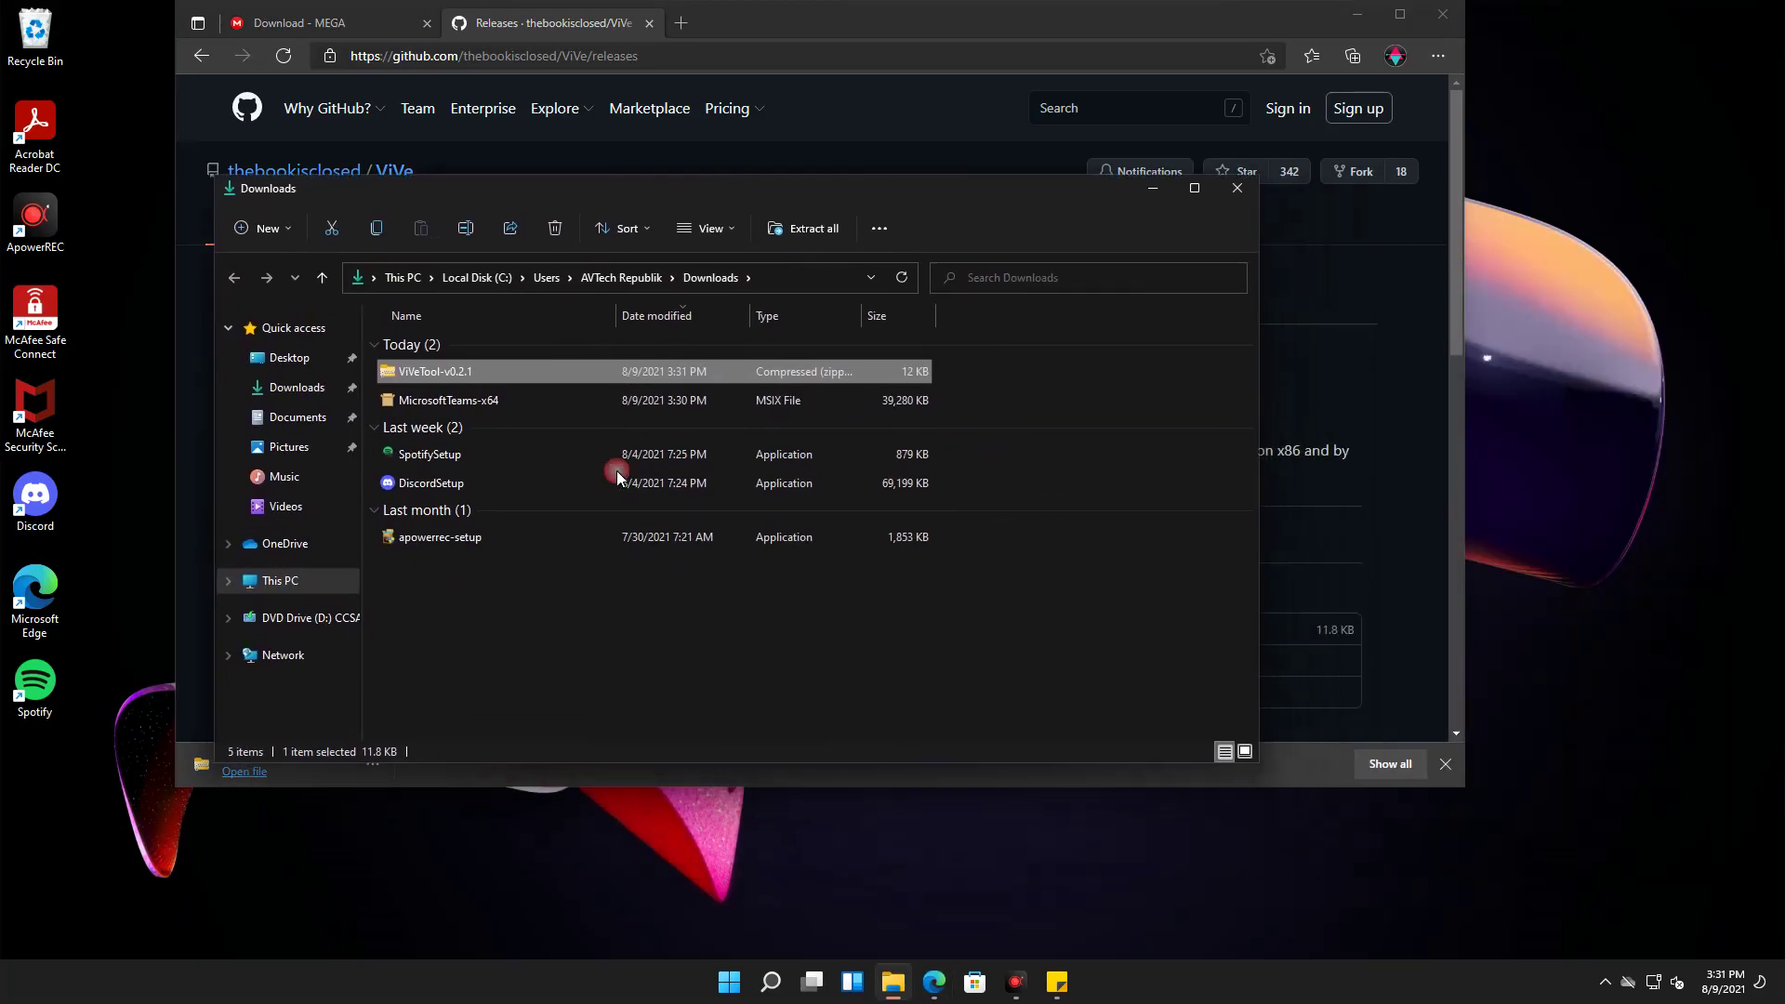
pyautogui.rightClick(522, 709)
pyautogui.moveTo(790, 500)
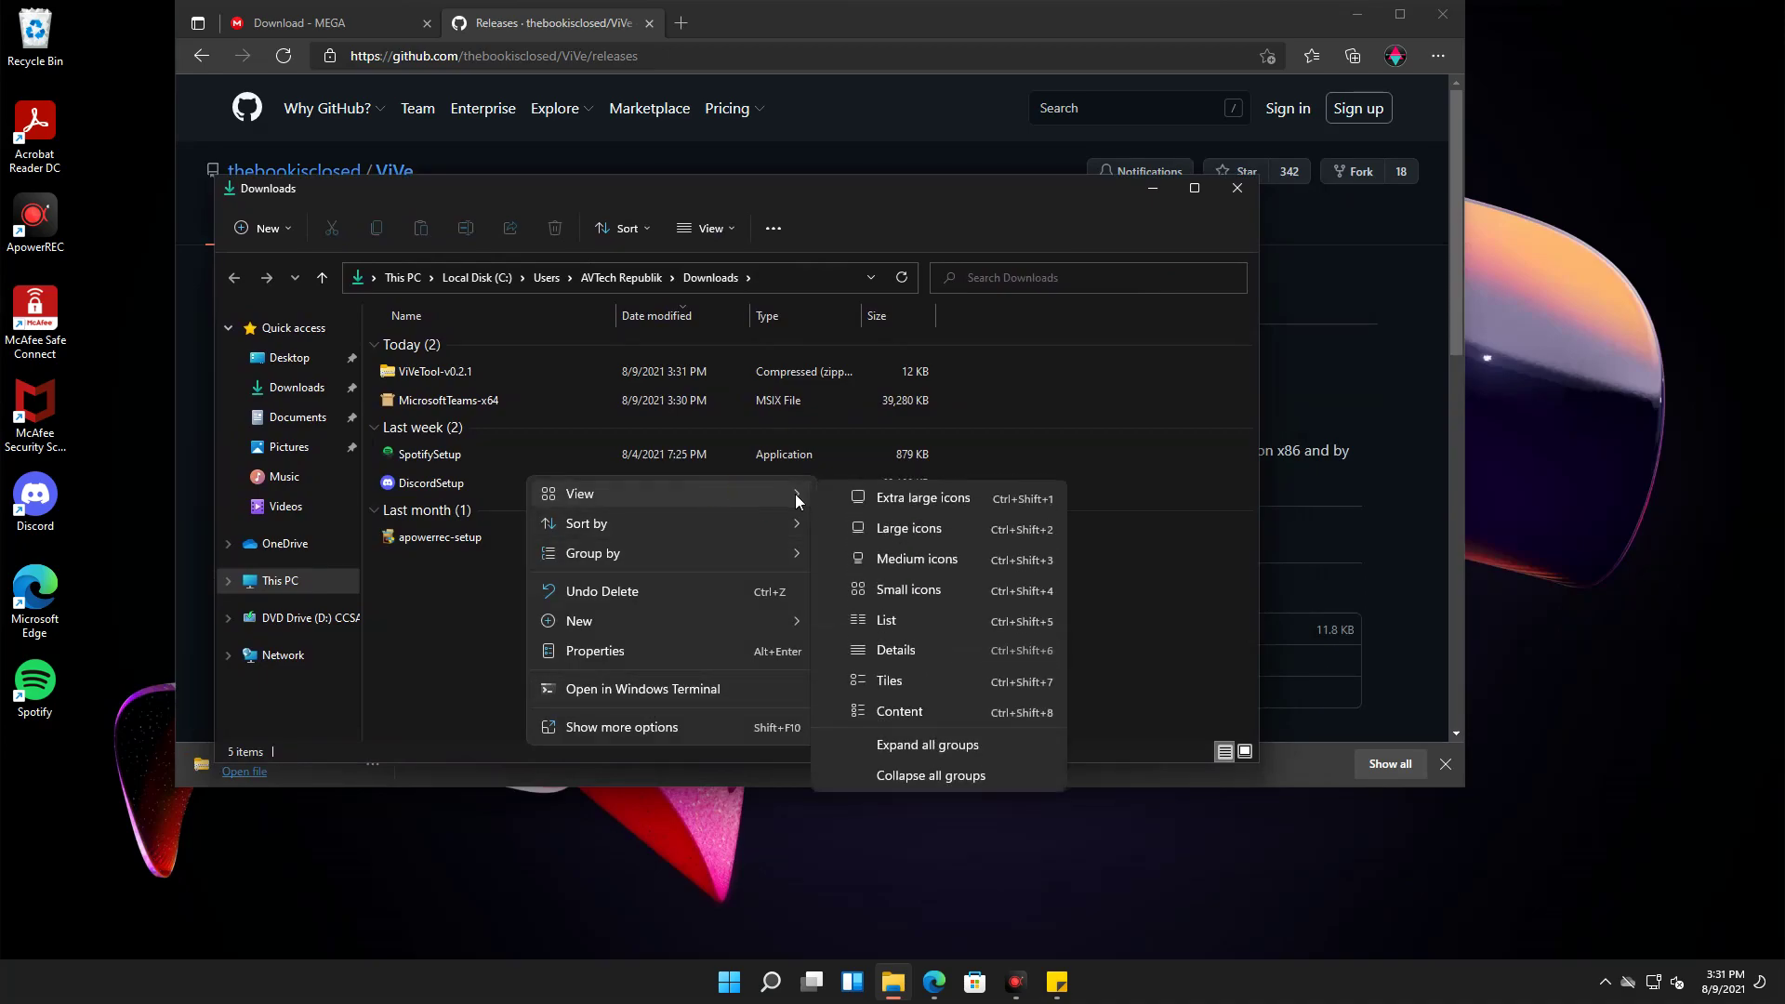
pyautogui.click(874, 535)
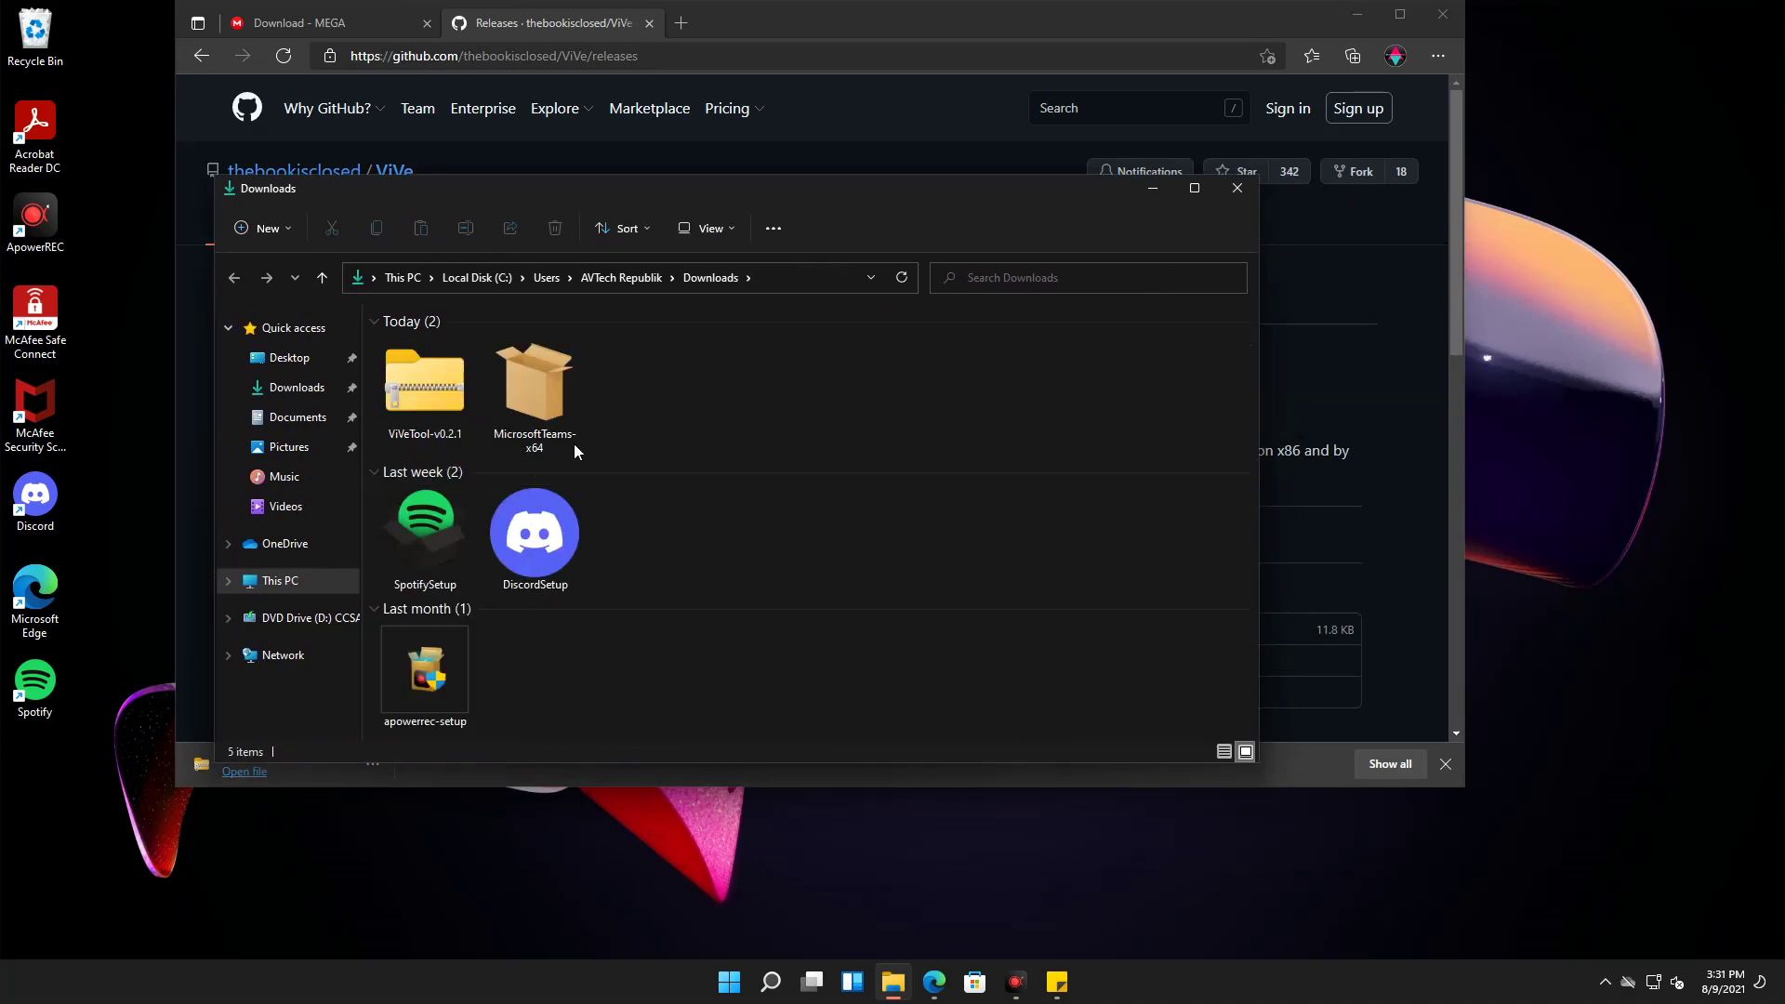
# Step: Extract ViVeTool-v0.2.1.zip with Extract All and leave only its folder window open
pyautogui.click(449, 397)
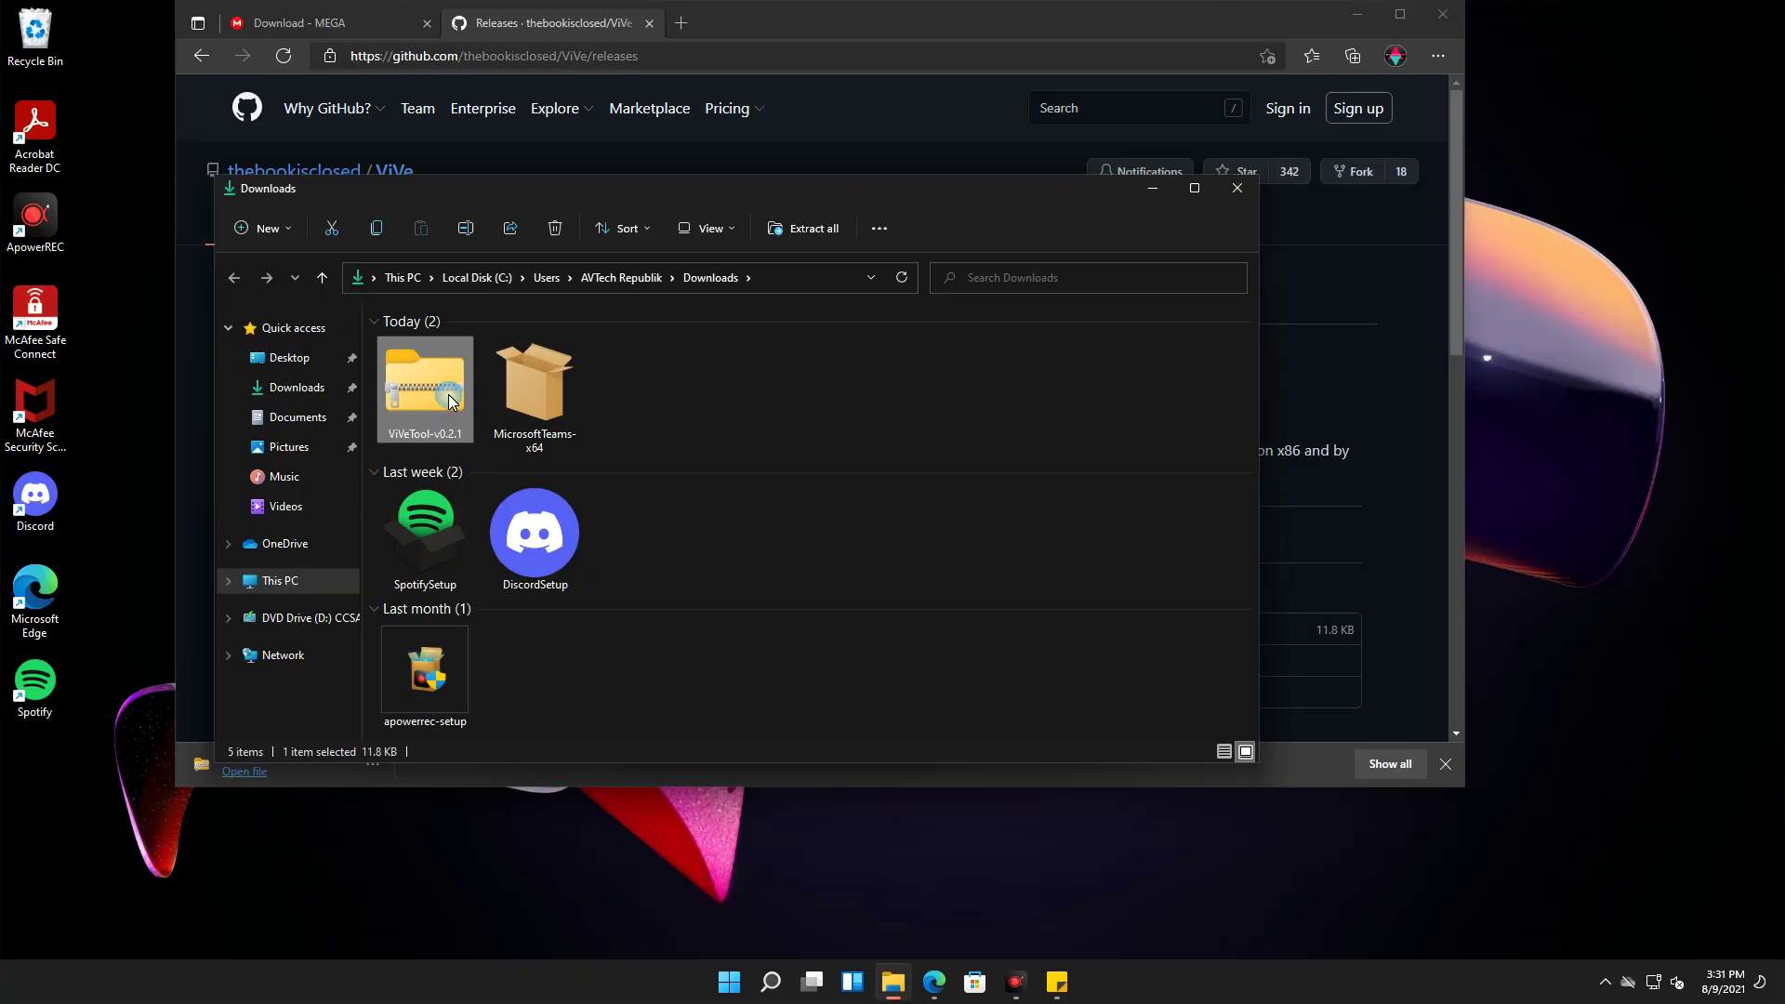
pyautogui.rightClick(448, 397)
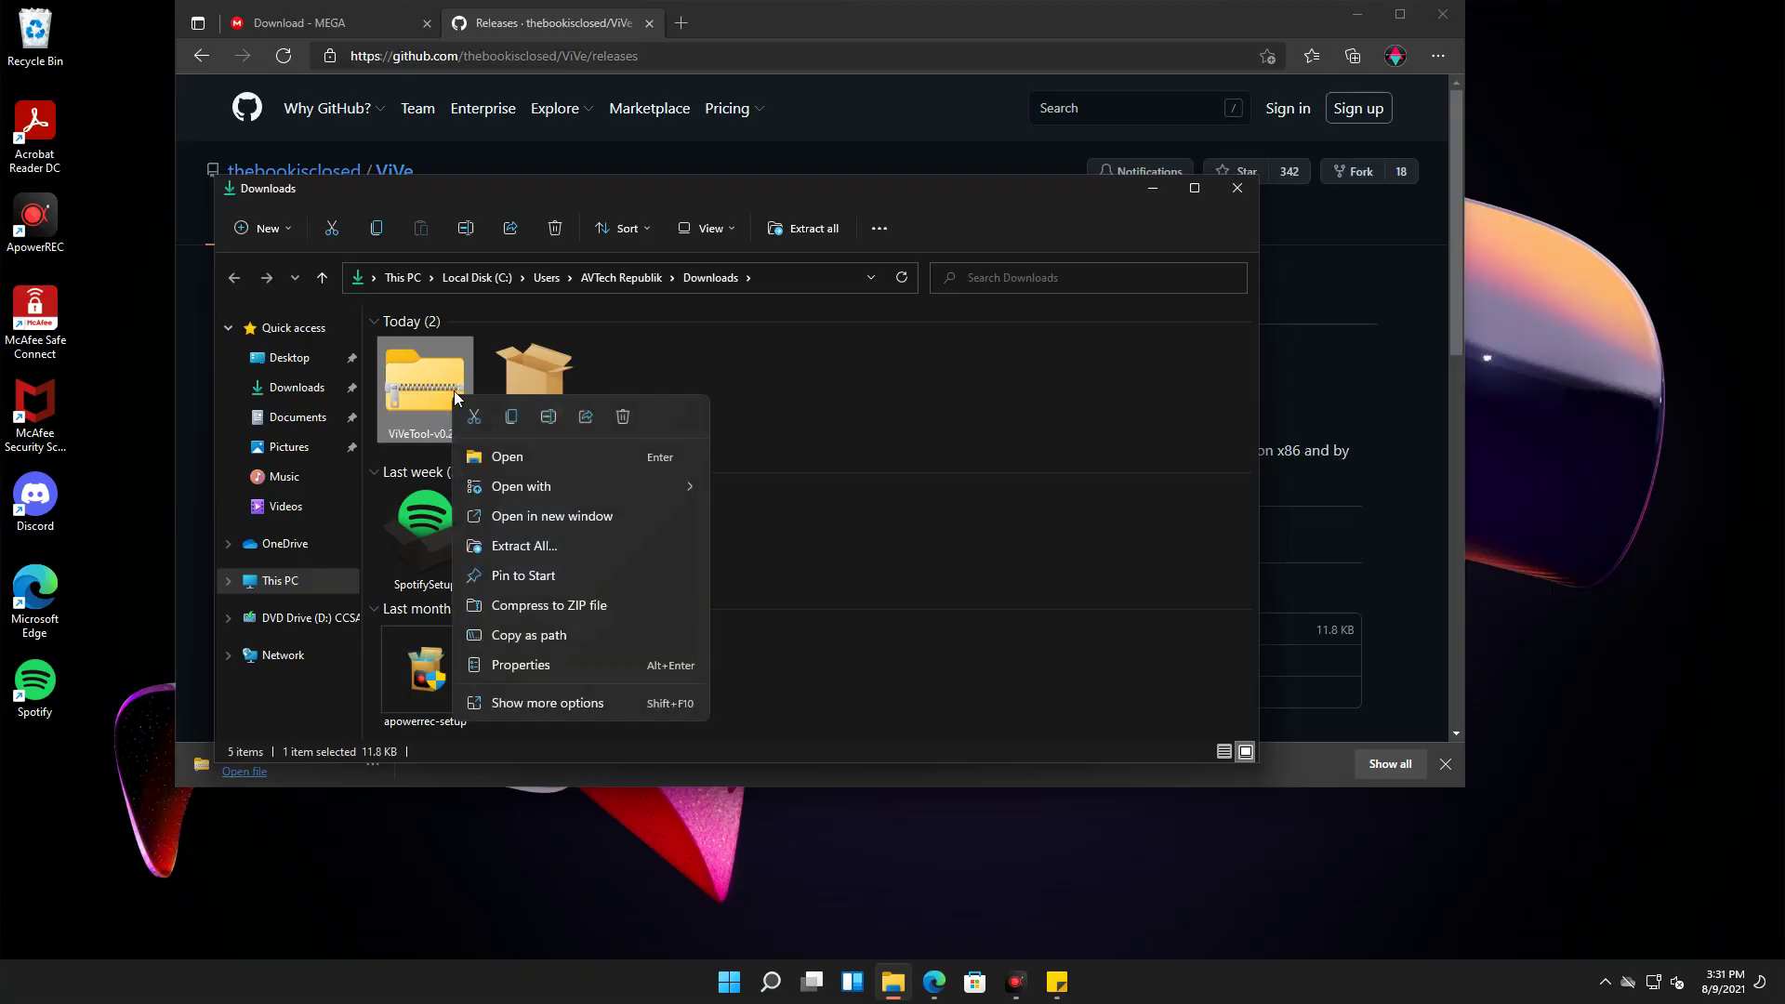
pyautogui.click(556, 707)
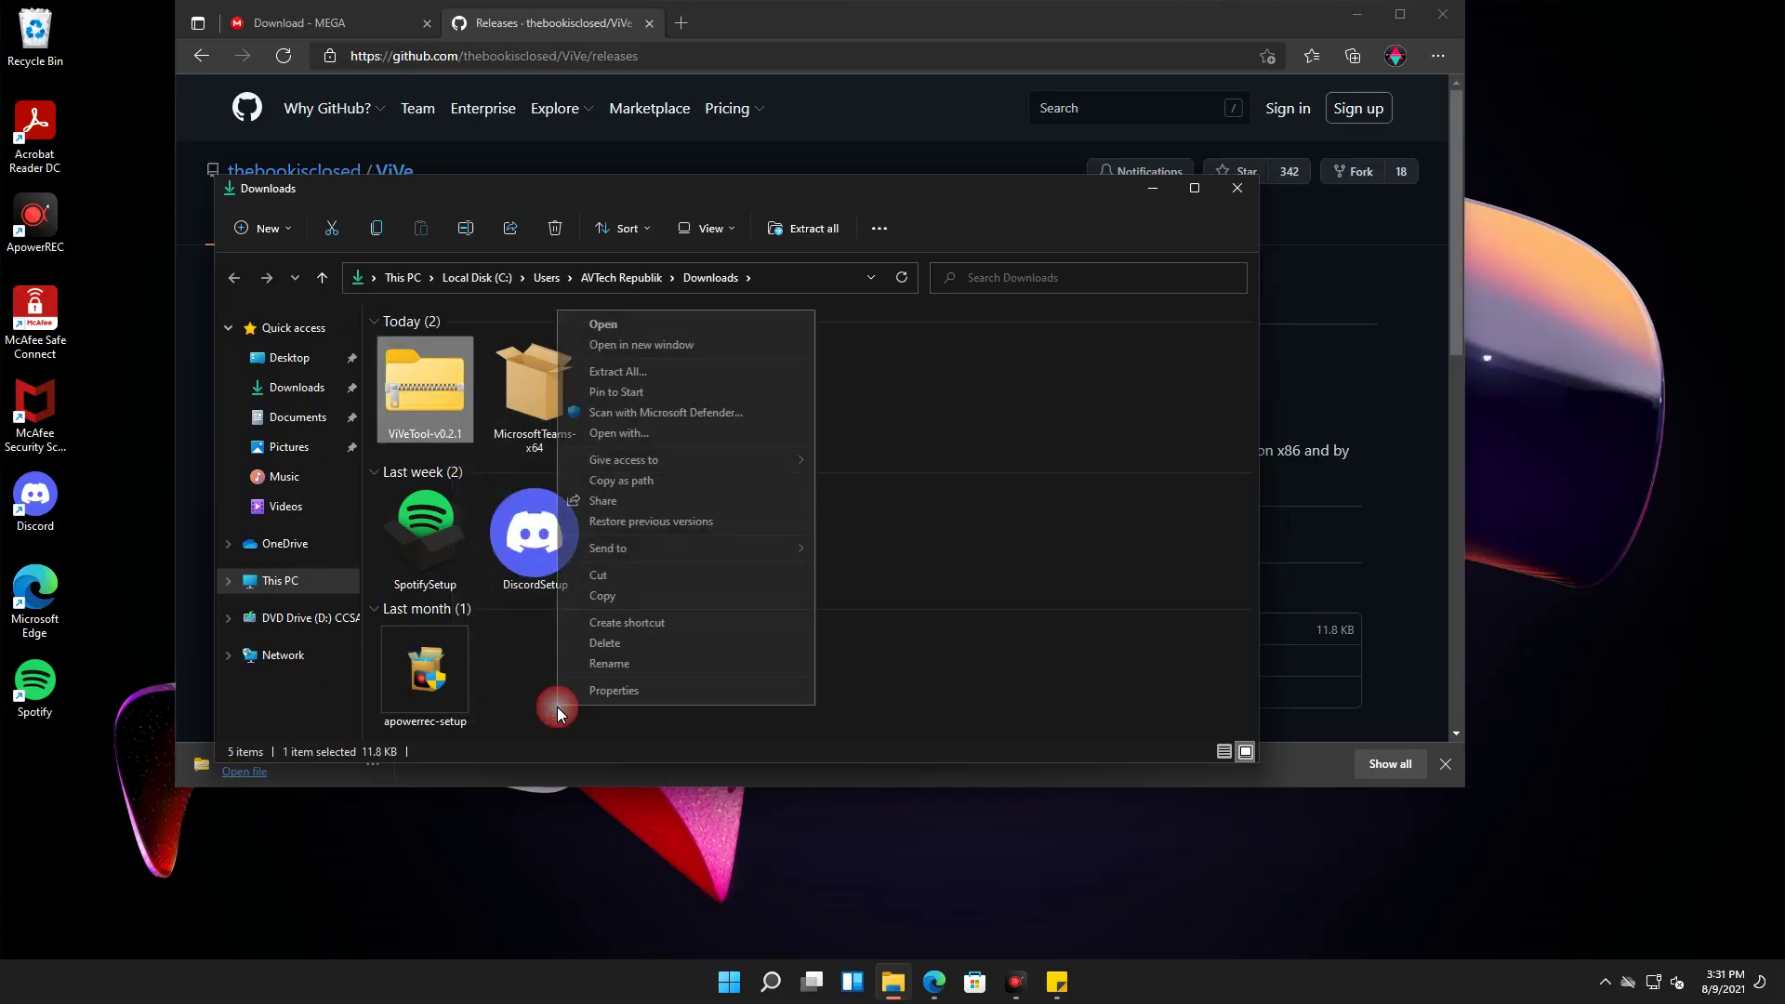
pyautogui.click(678, 373)
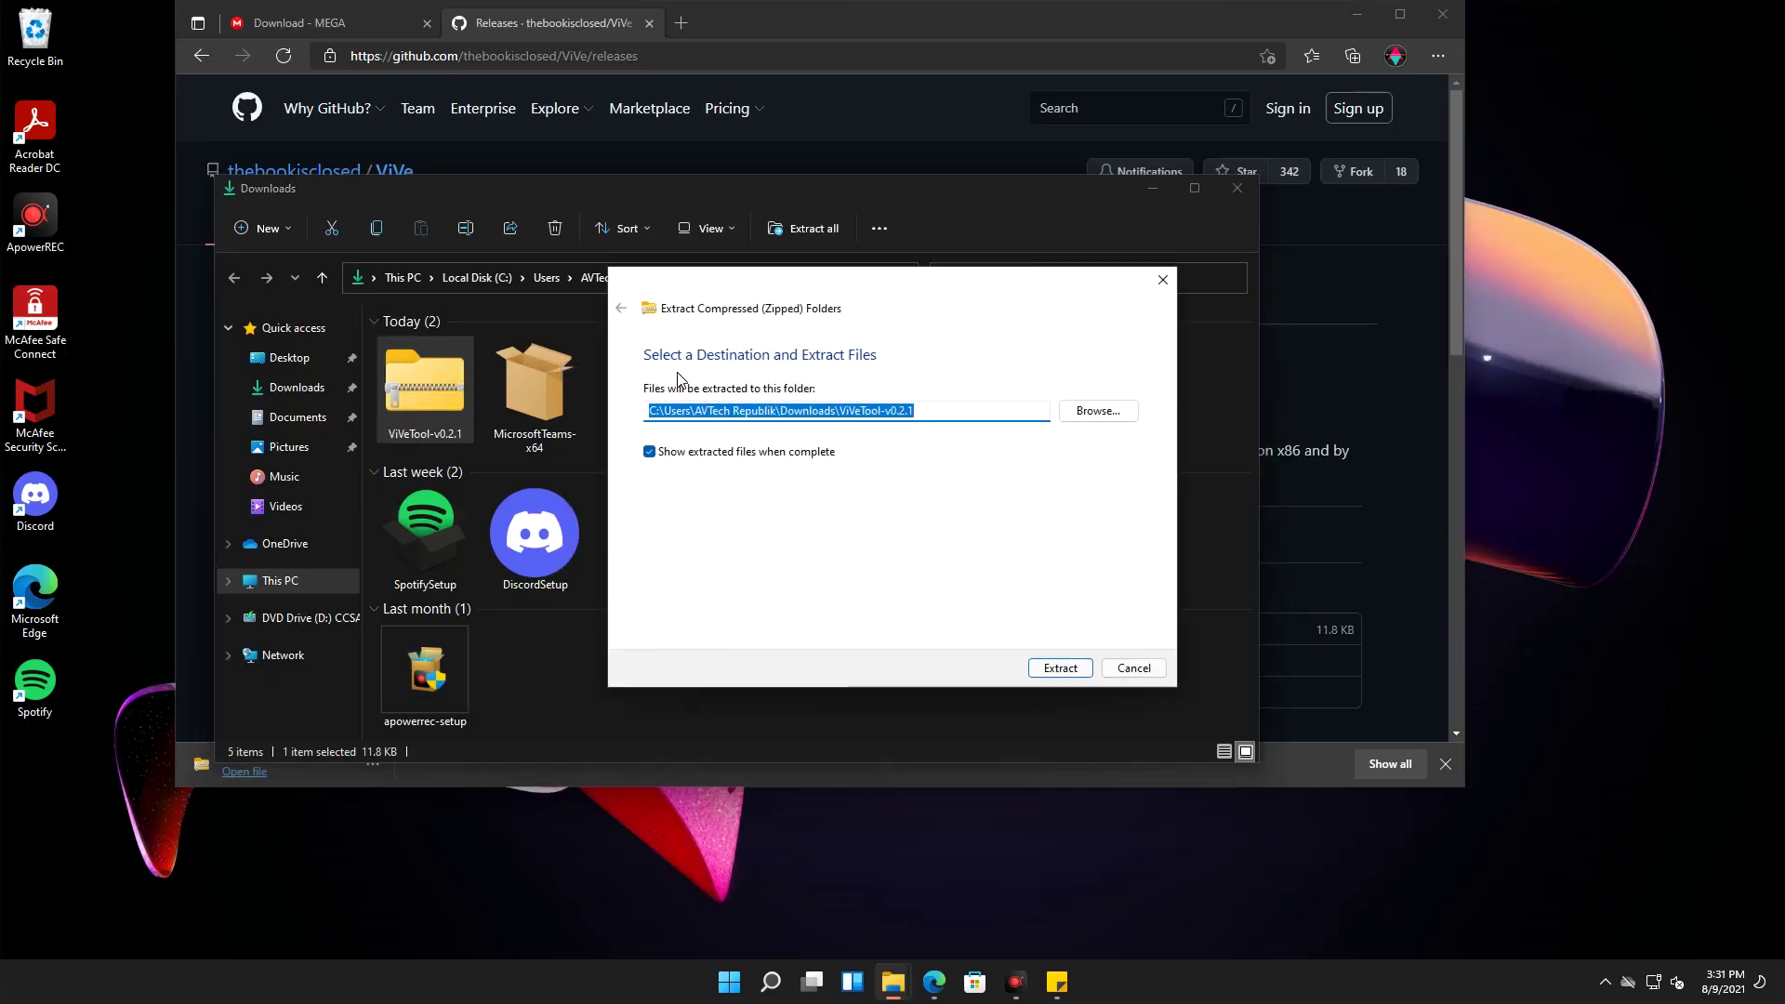
pyautogui.click(1060, 668)
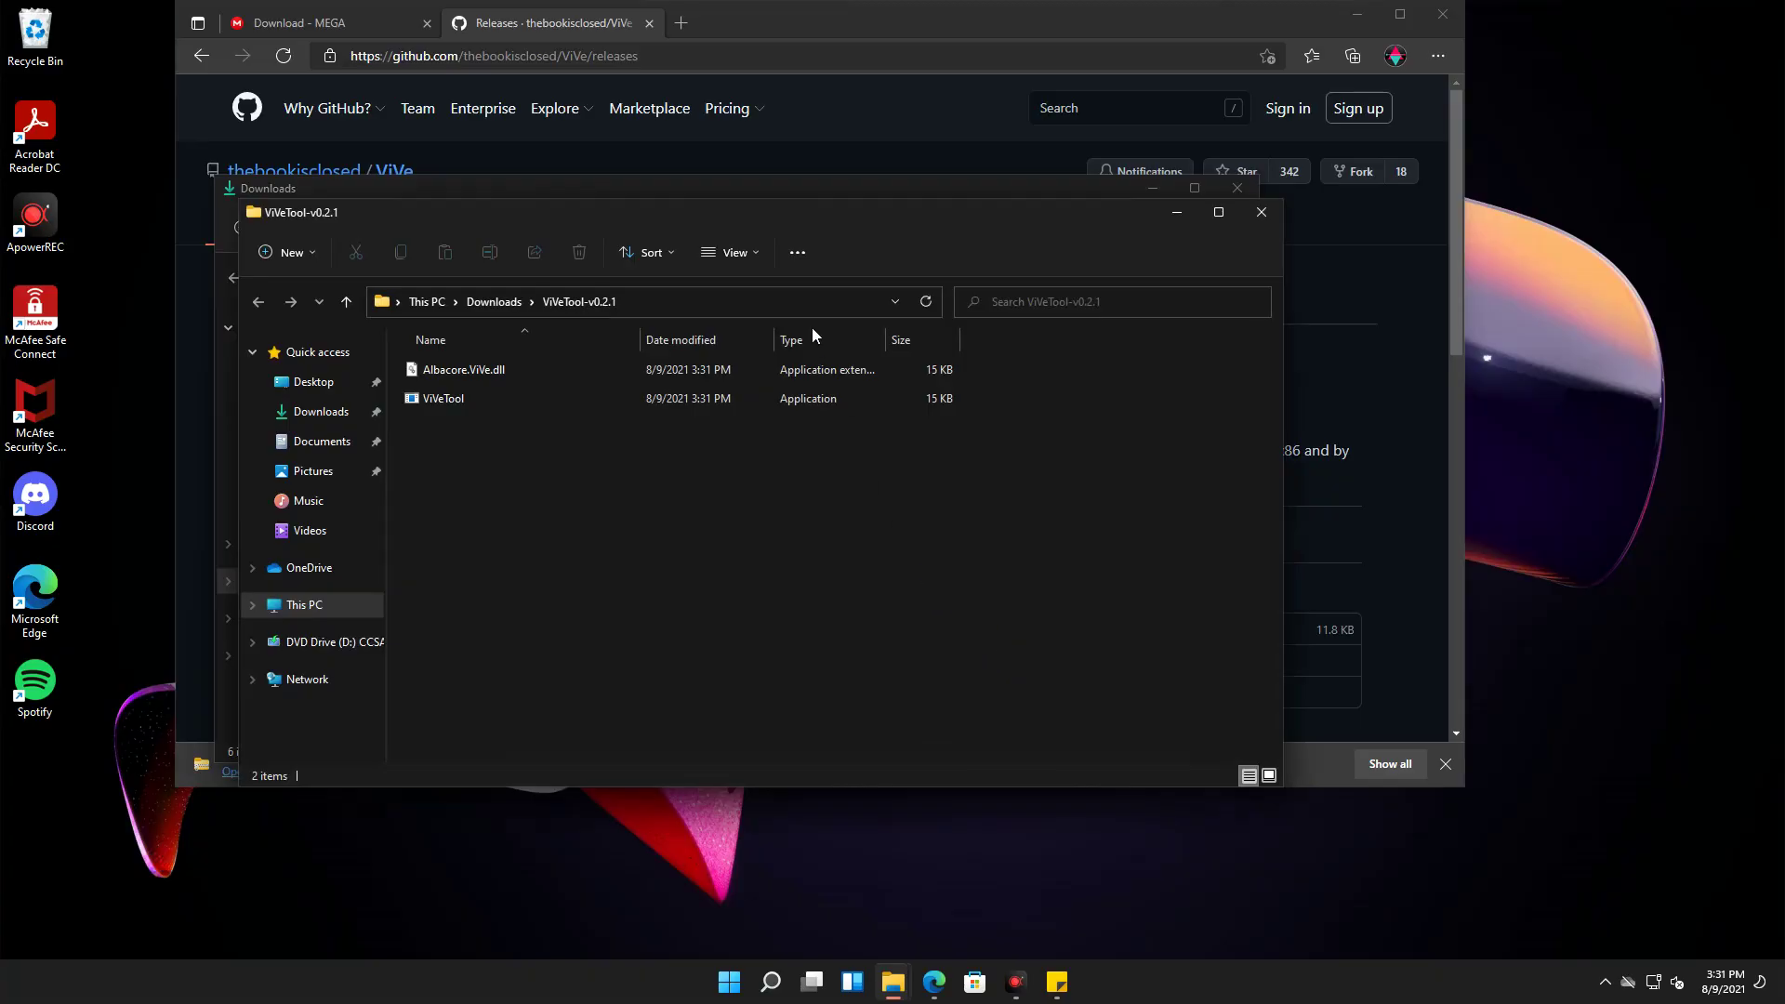
pyautogui.click(1357, 14)
pyautogui.click(1153, 187)
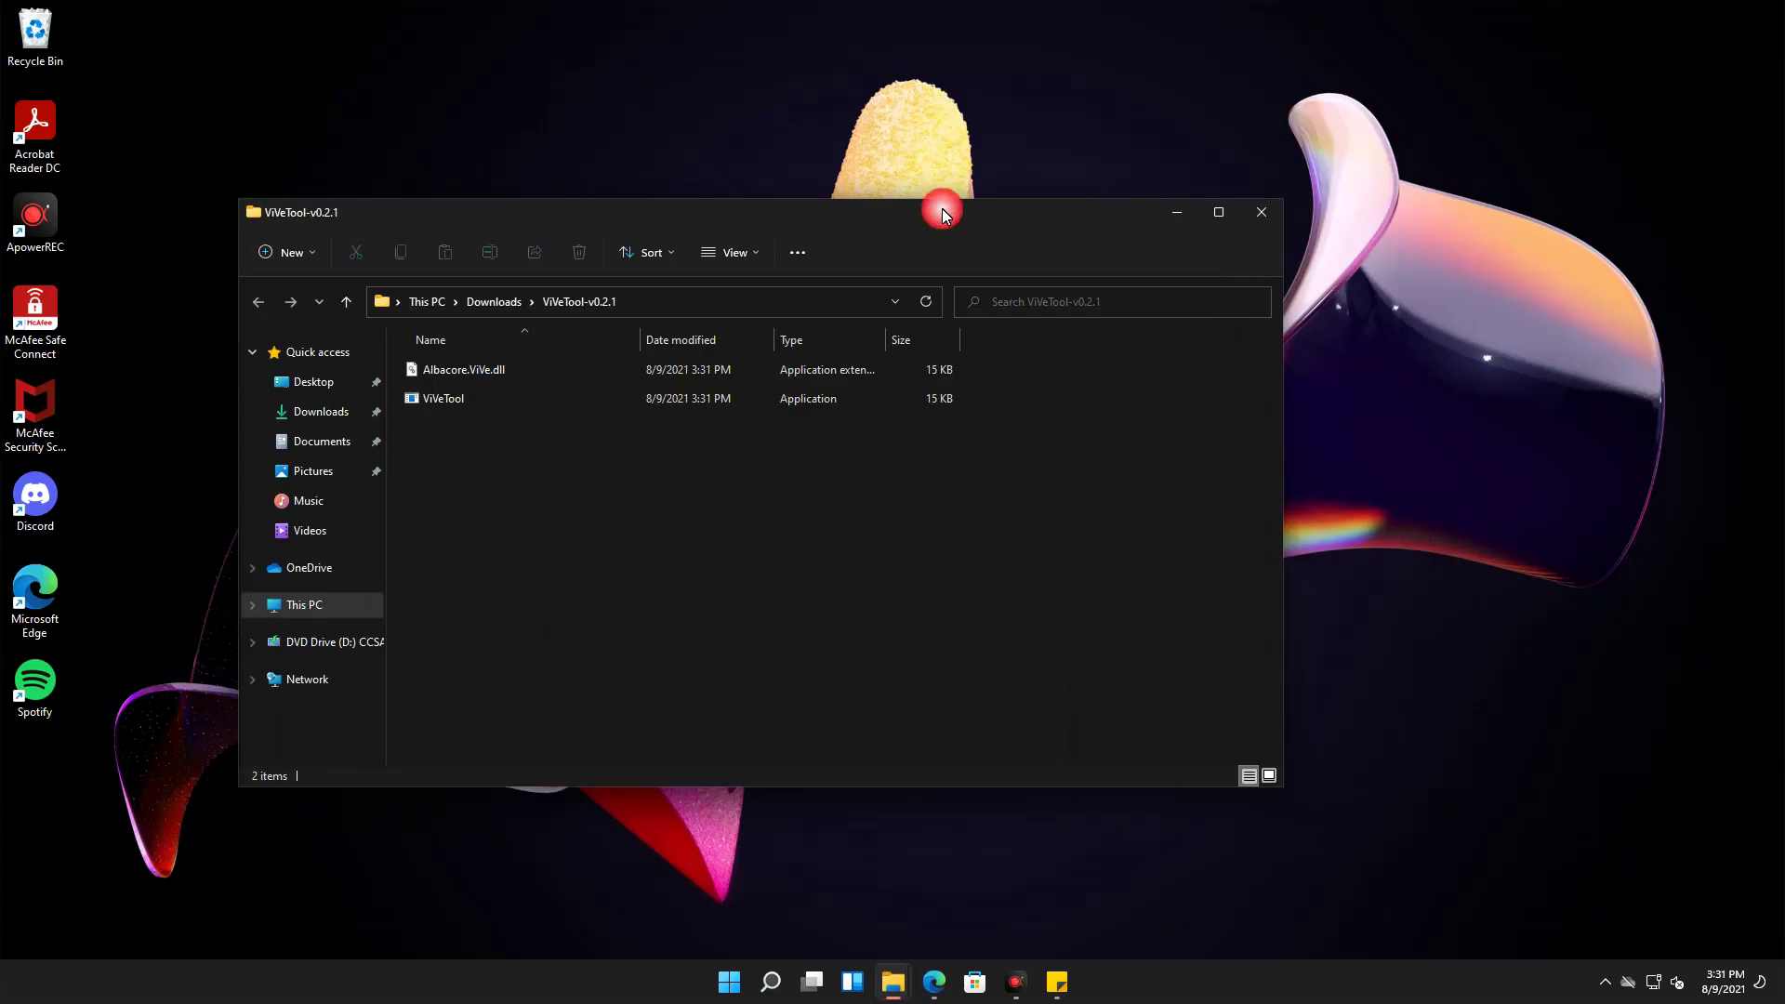
pyautogui.moveTo(940, 208); pyautogui.dragTo(953, 171)
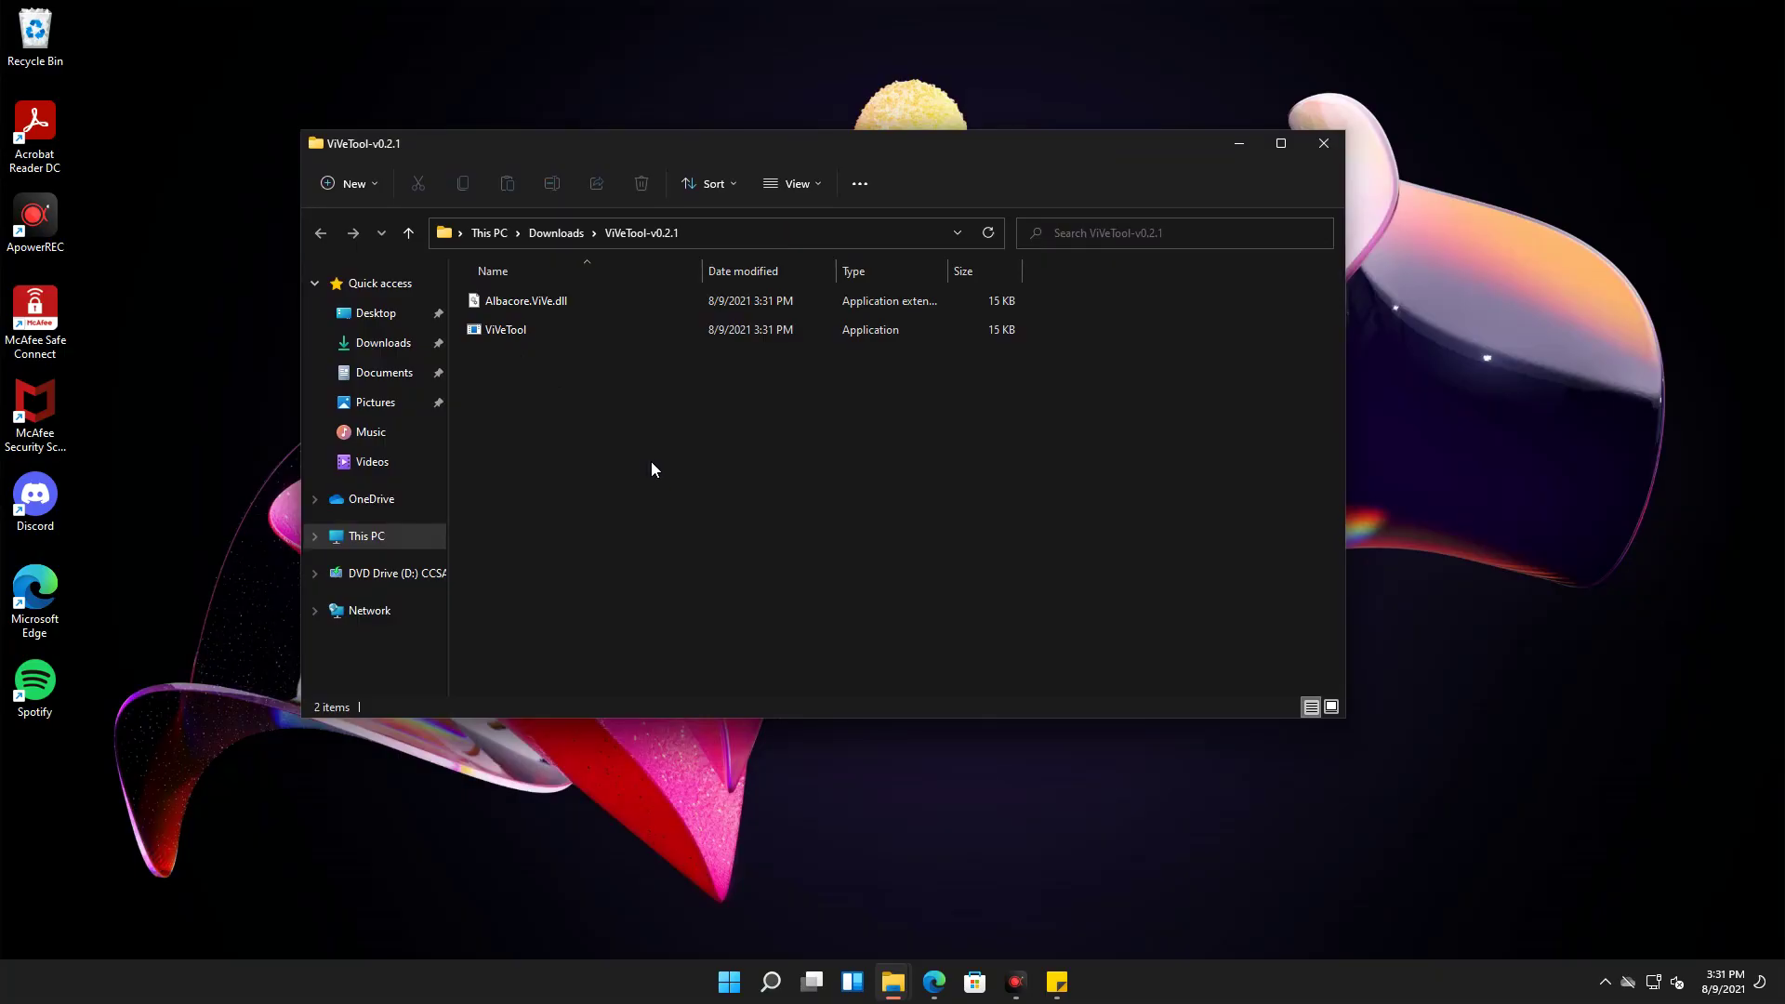
# Step: Launch Command Prompt as administrator from a 'comm' search and arrange it beside the ViVeTool folder
pyautogui.click(775, 991)
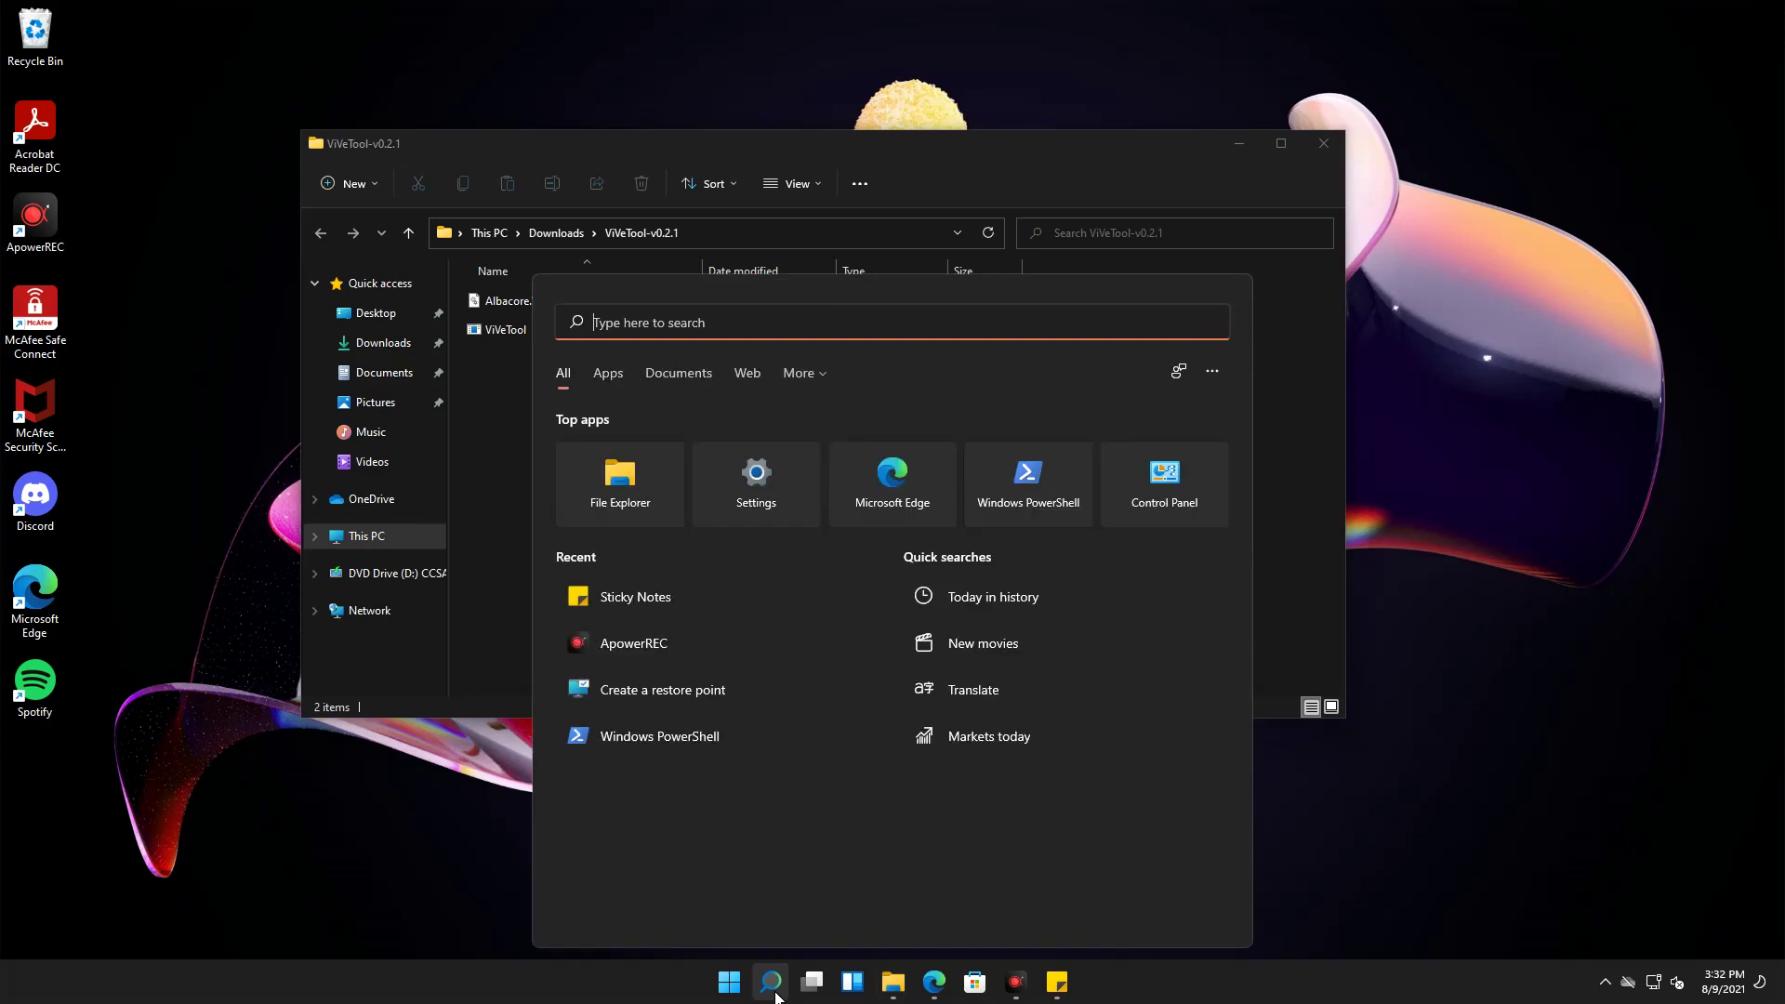
pyautogui.write('comm')
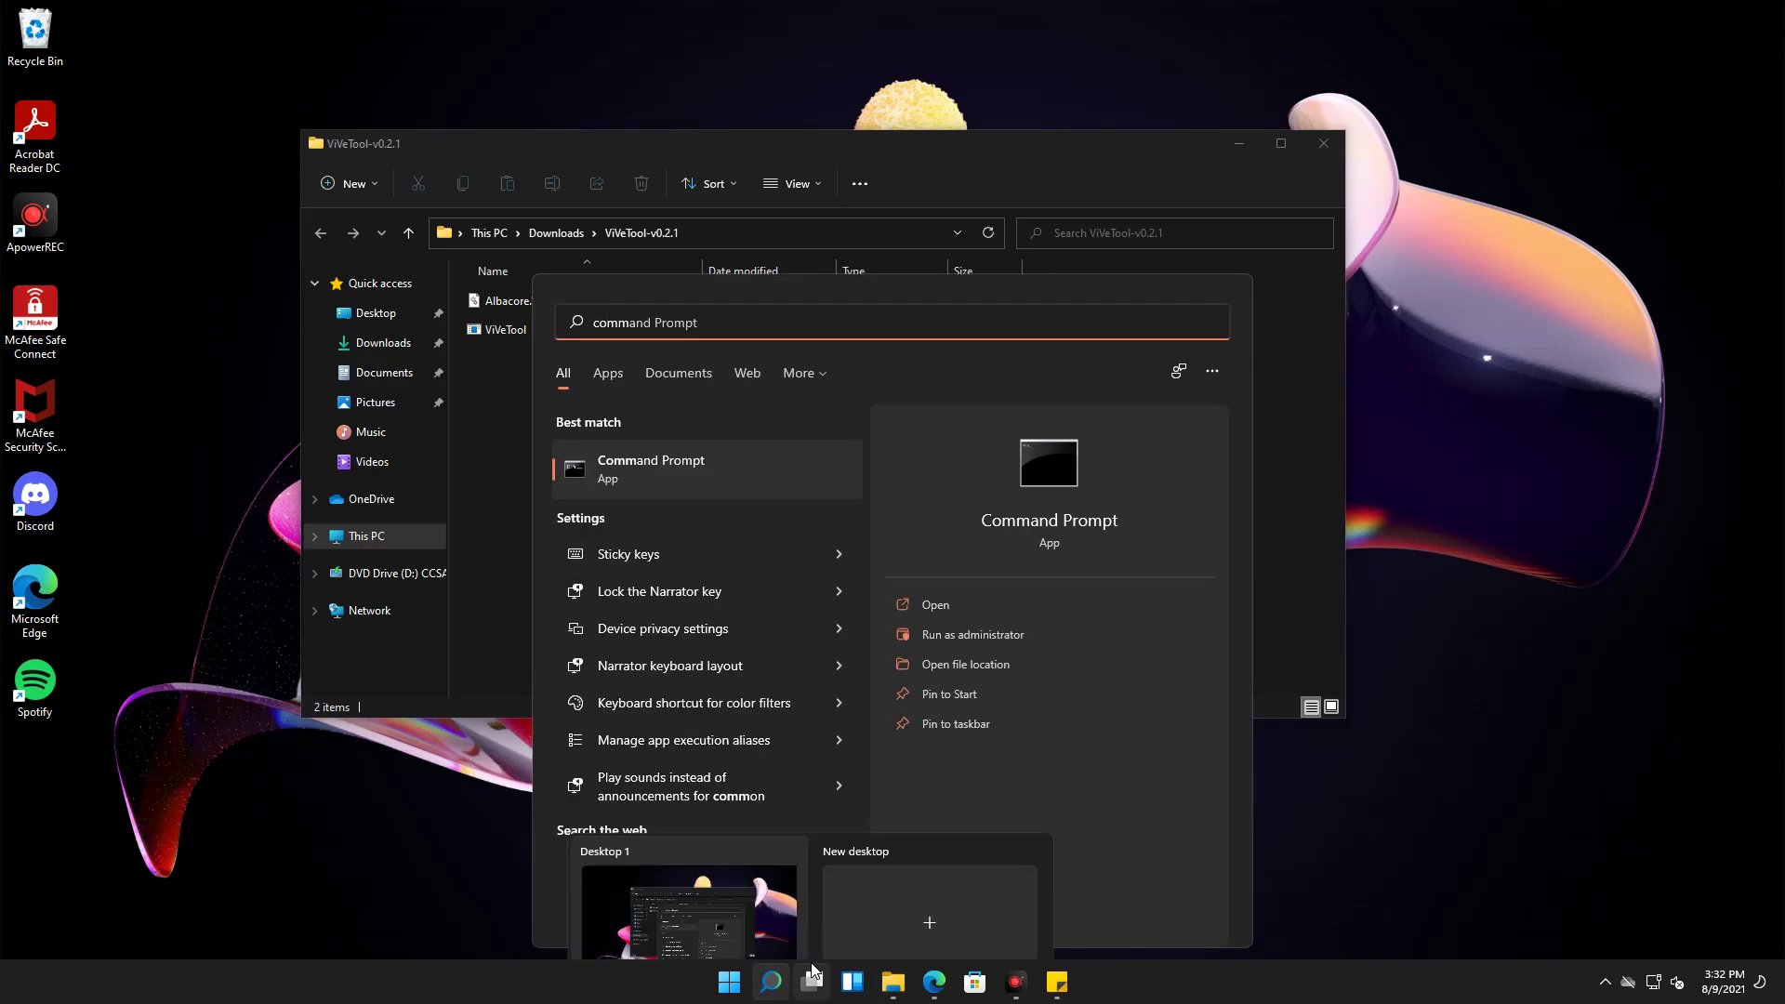
pyautogui.click(957, 634)
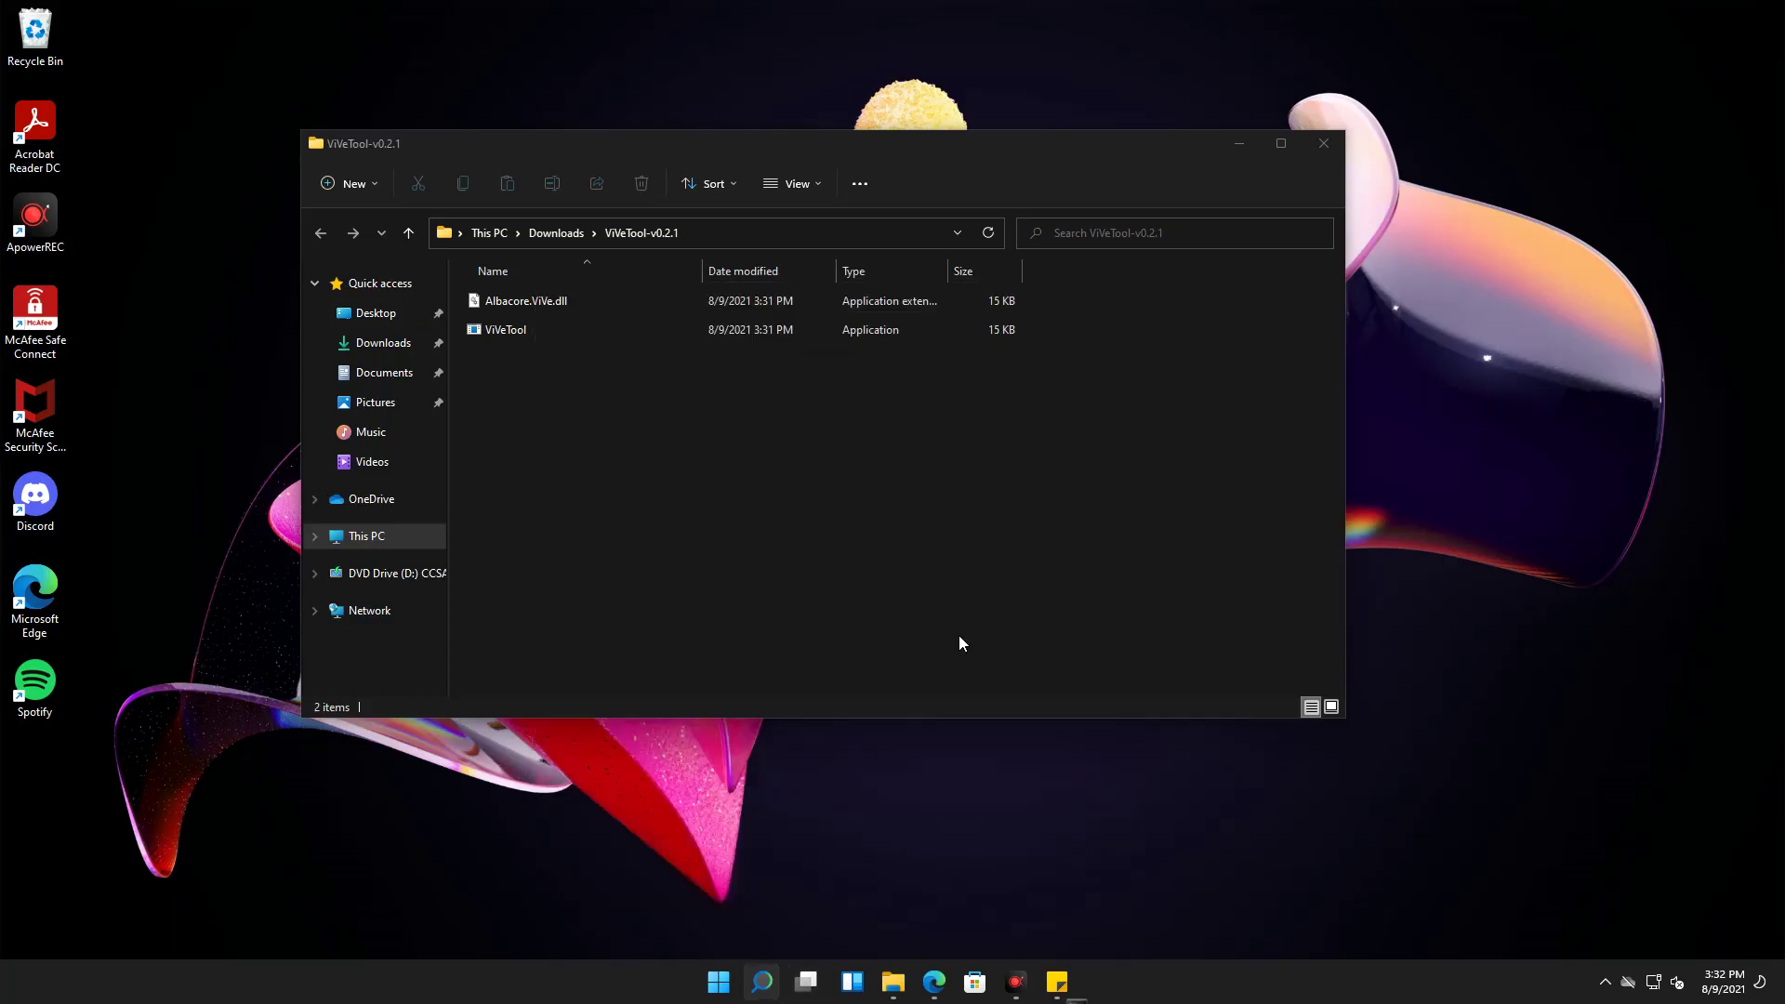
pyautogui.moveTo(611, 87); pyautogui.dragTo(1243, 169)
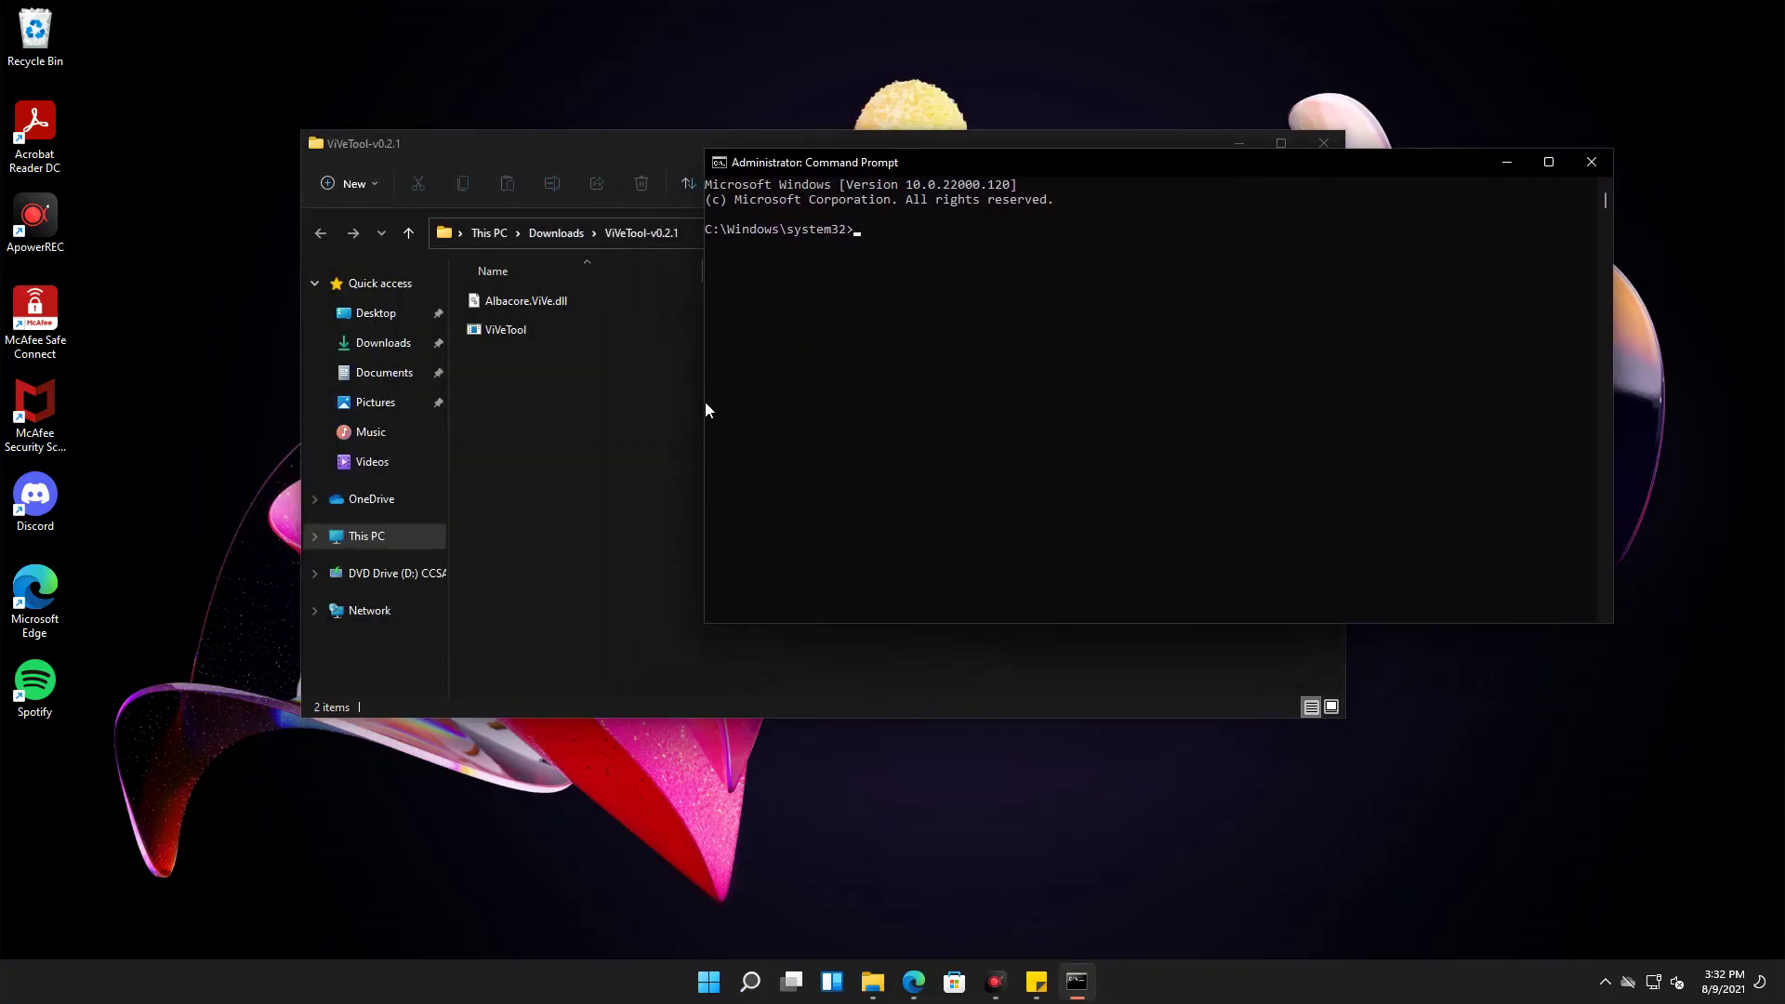
pyautogui.moveTo(711, 437); pyautogui.dragTo(897, 435)
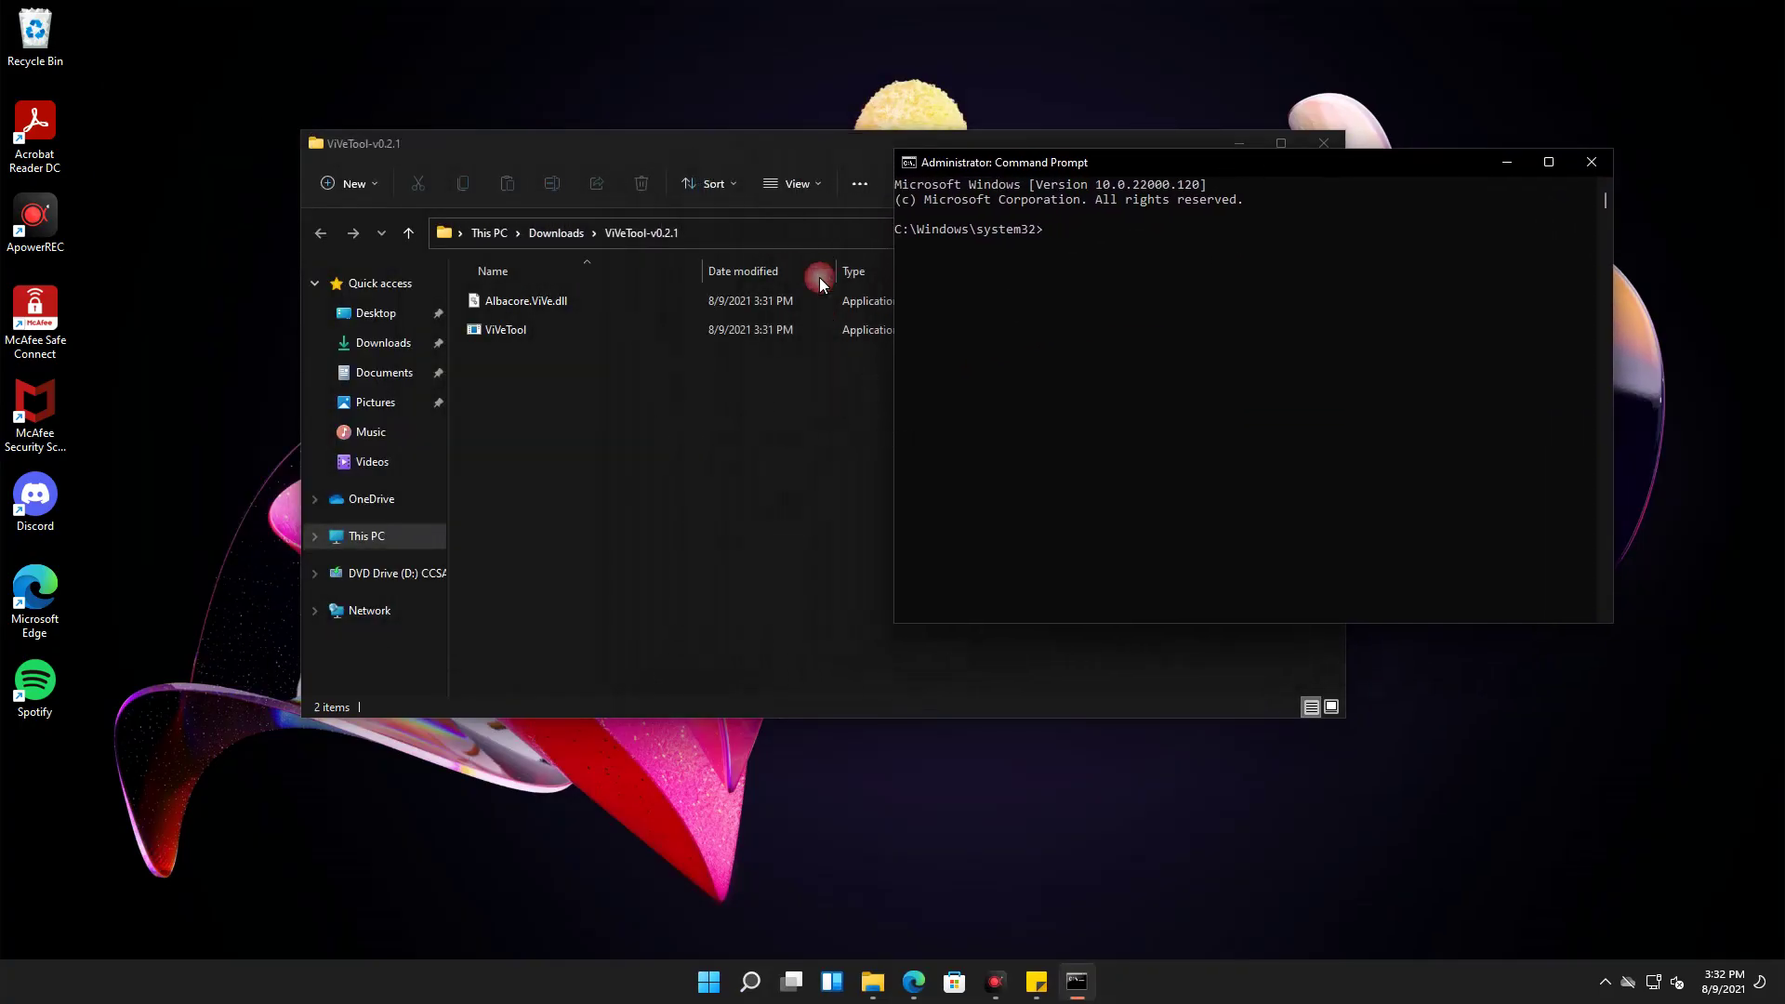
pyautogui.moveTo(792, 147); pyautogui.dragTo(625, 132)
pyautogui.click(1040, 314)
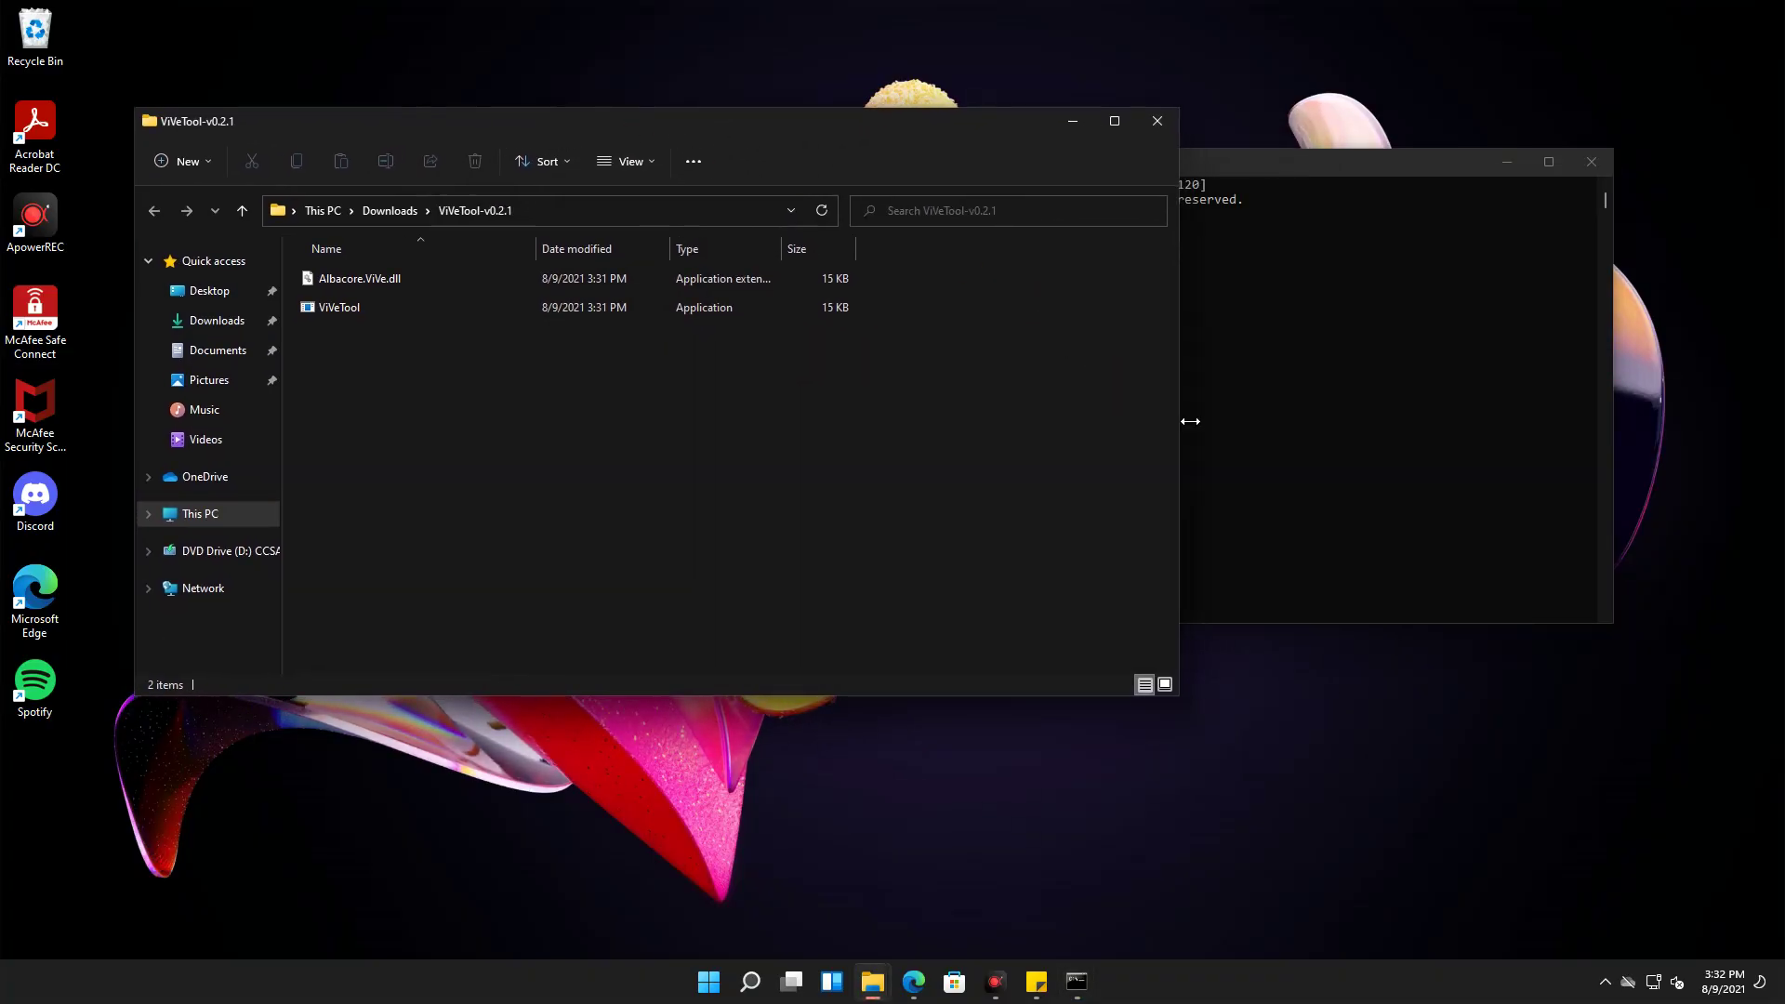
# Step: Open the Properties dialog of the ViVeTool application file
pyautogui.moveTo(1186, 421); pyautogui.dragTo(901, 427)
pyautogui.click(351, 305)
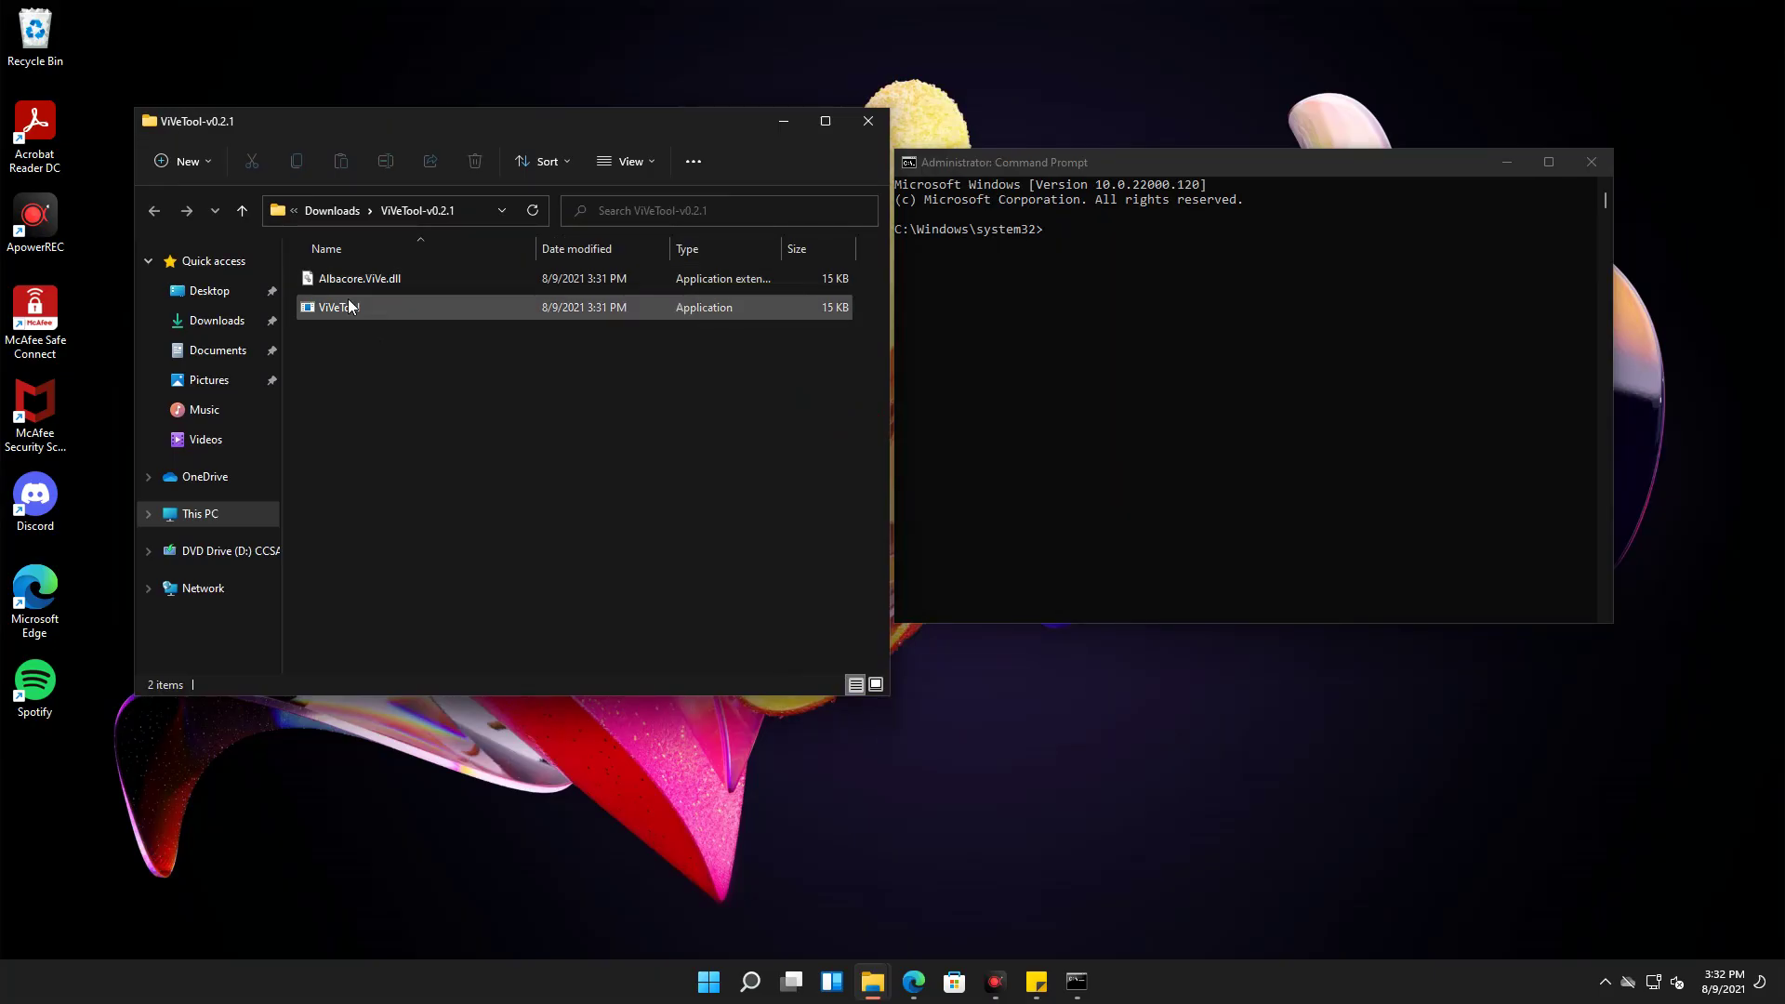
pyautogui.click(368, 308)
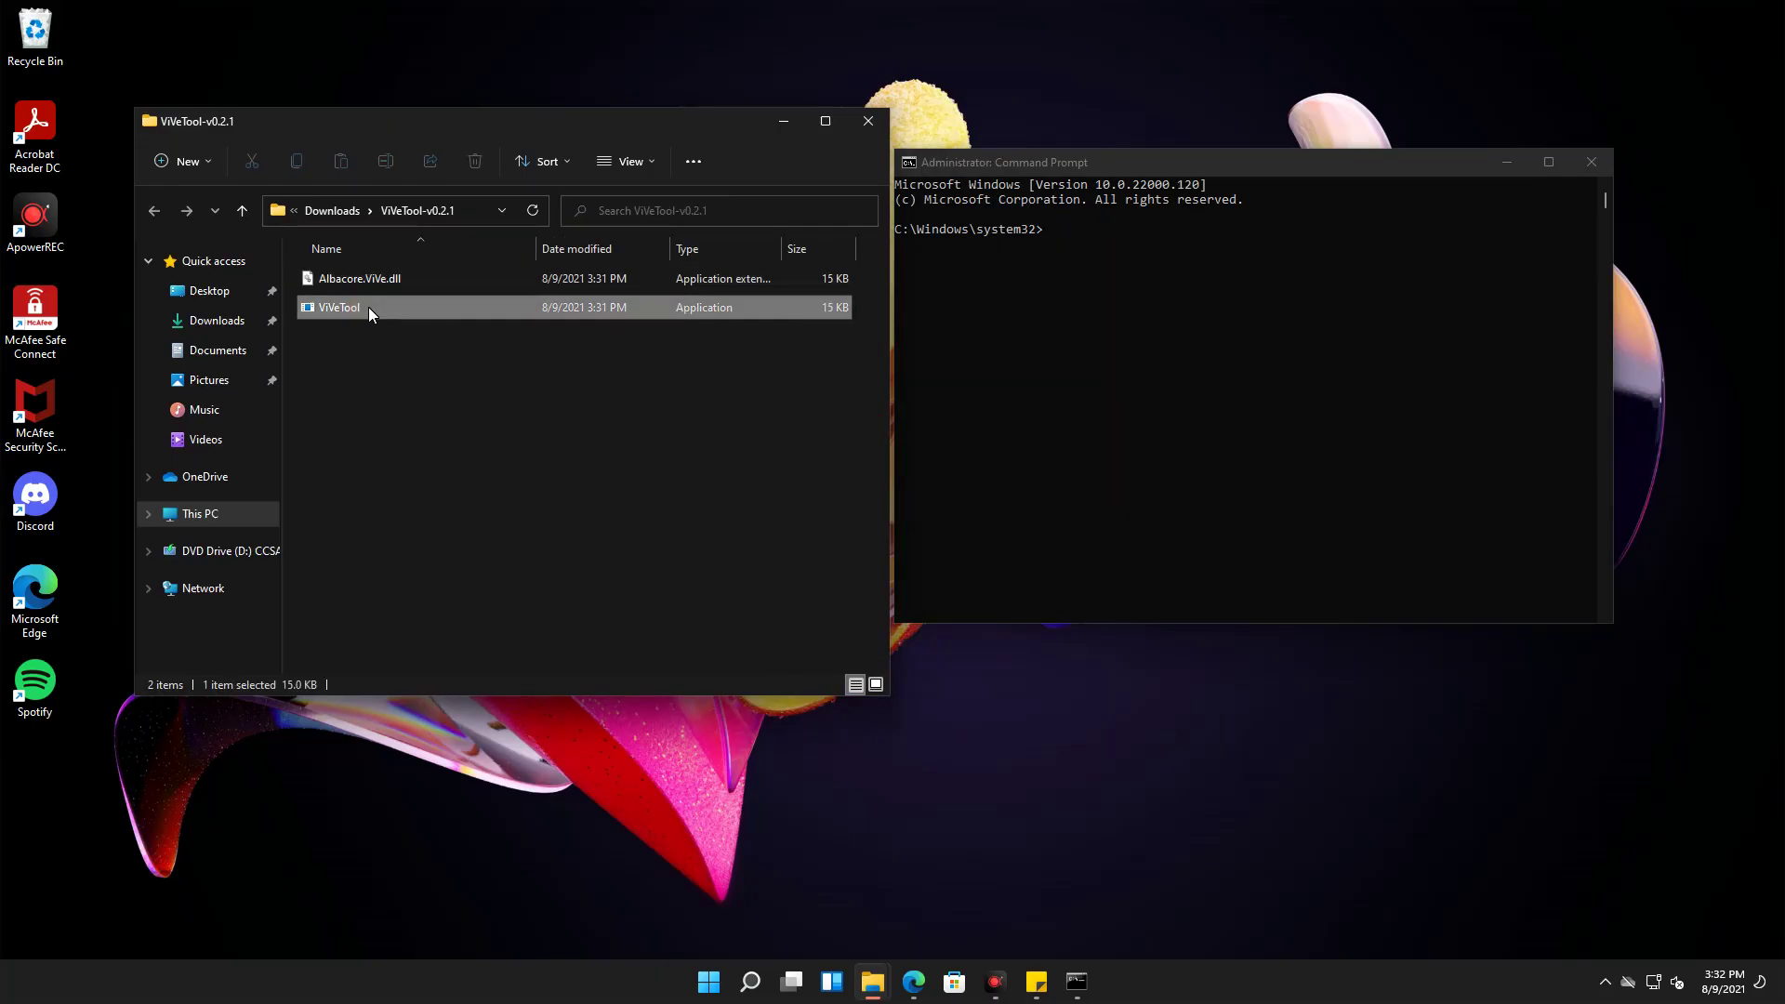
pyautogui.rightClick(368, 306)
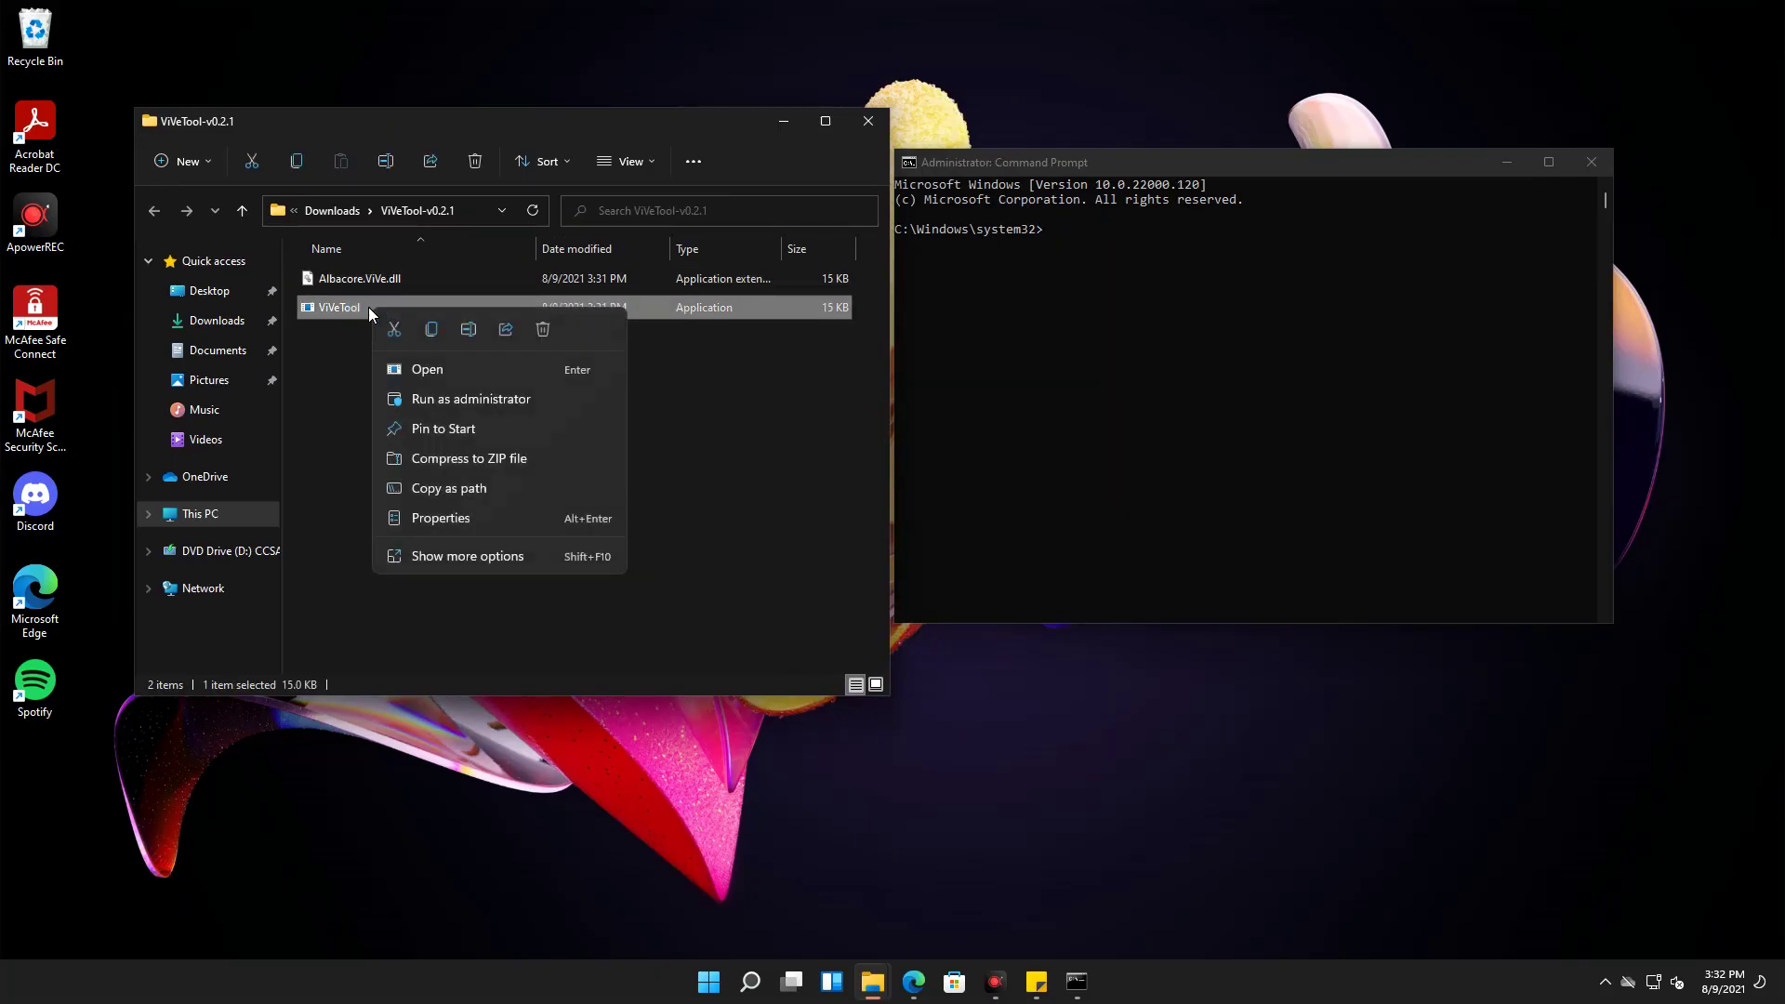
pyautogui.click(462, 525)
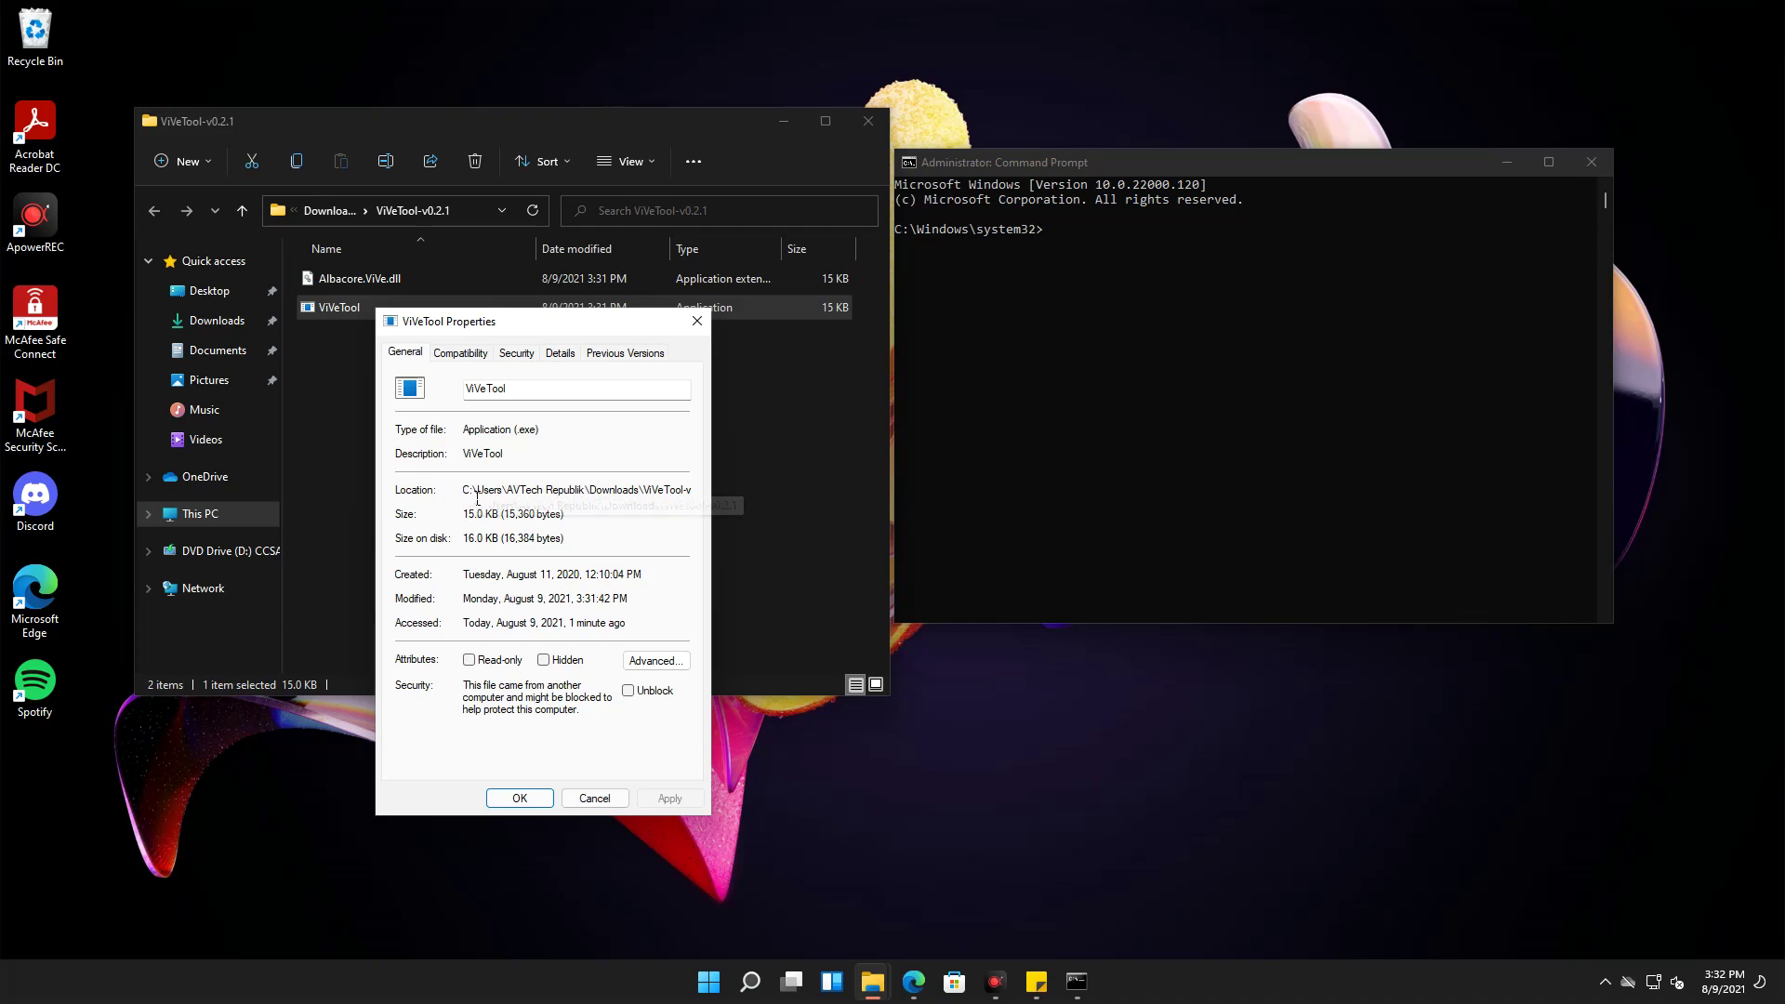
# Step: Copy the full Location path from the ViVeTool Properties dialog
pyautogui.click(470, 489)
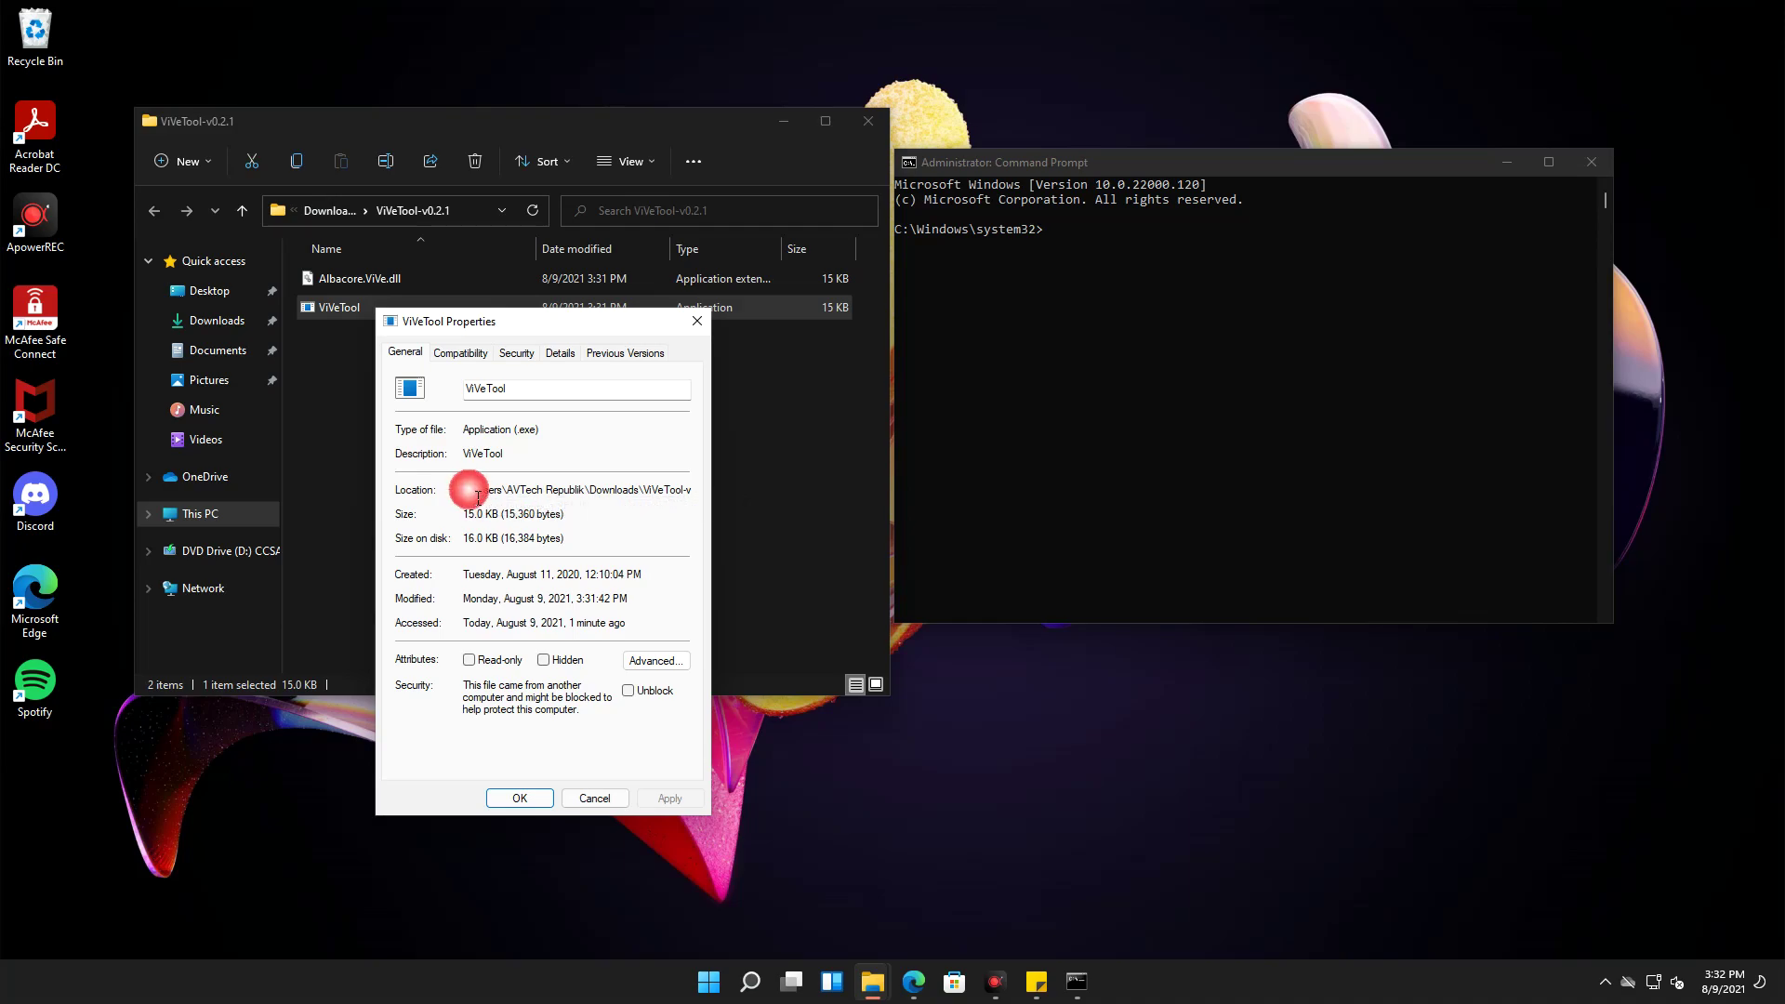
pyautogui.moveTo(475, 497); pyautogui.dragTo(690, 491)
pyautogui.rightClick(661, 495)
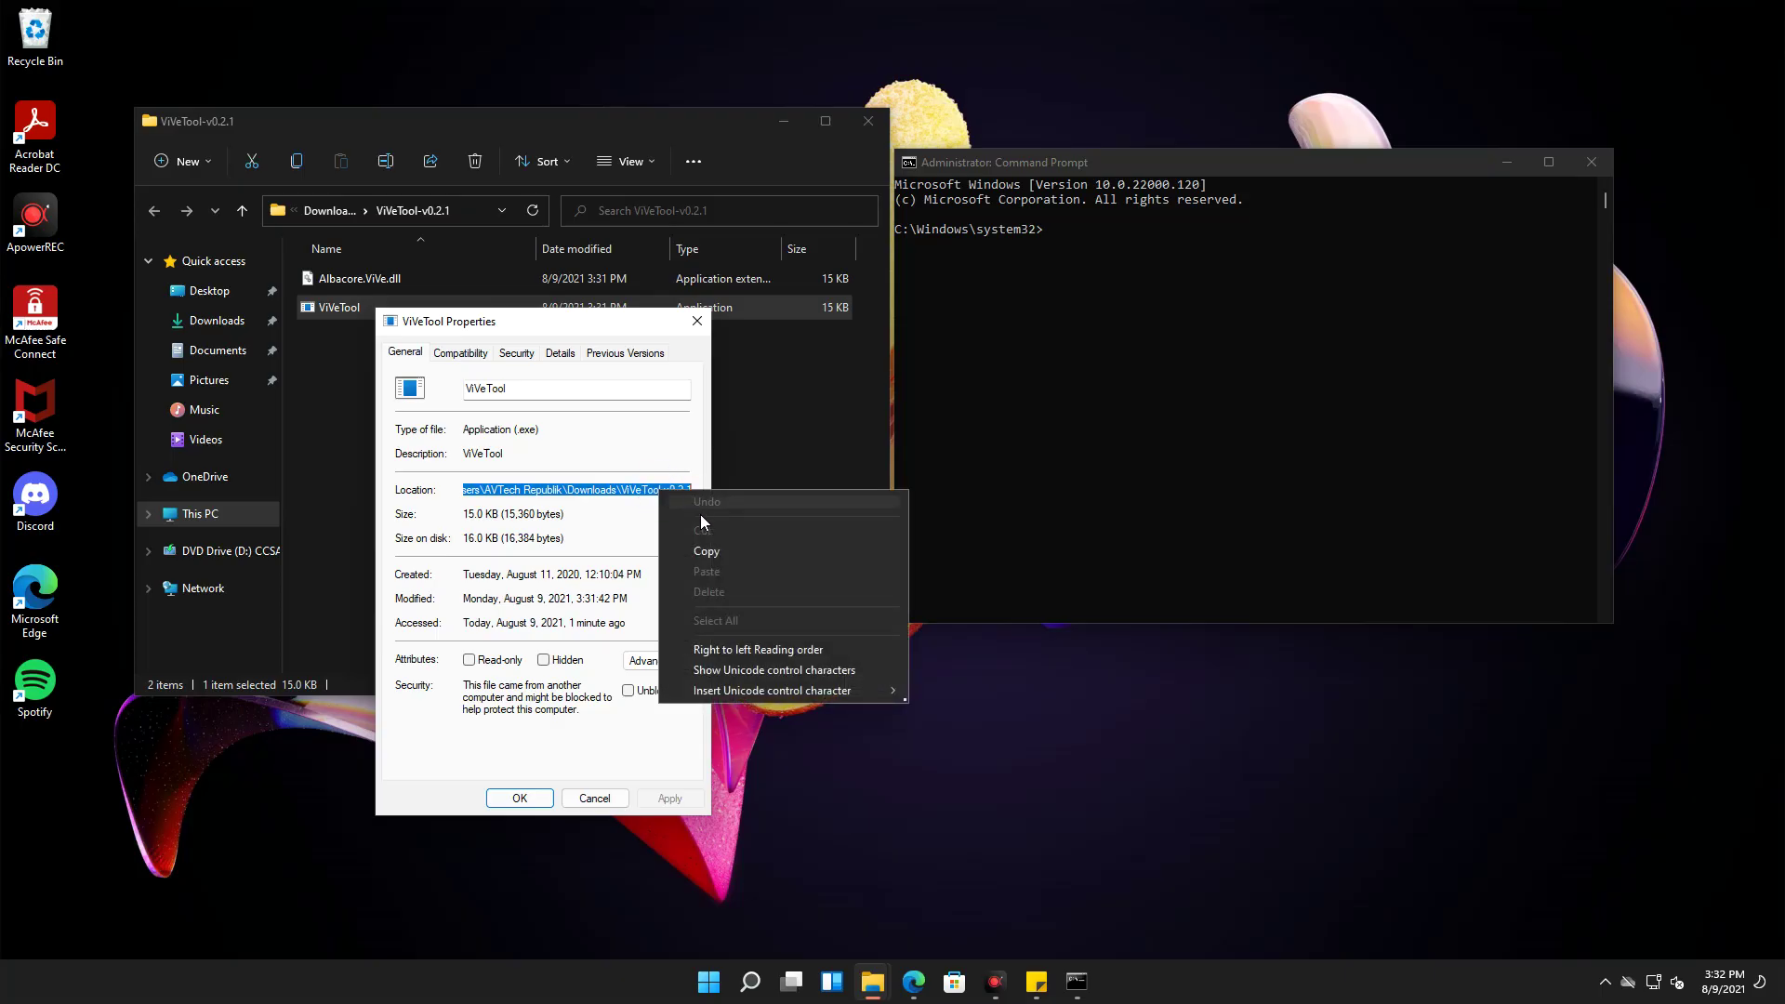
pyautogui.click(712, 550)
# Step: Run cd with the pasted ViVeTool-v0.2.1 path, then close Properties and minimize Explorer
pyautogui.click(1004, 275)
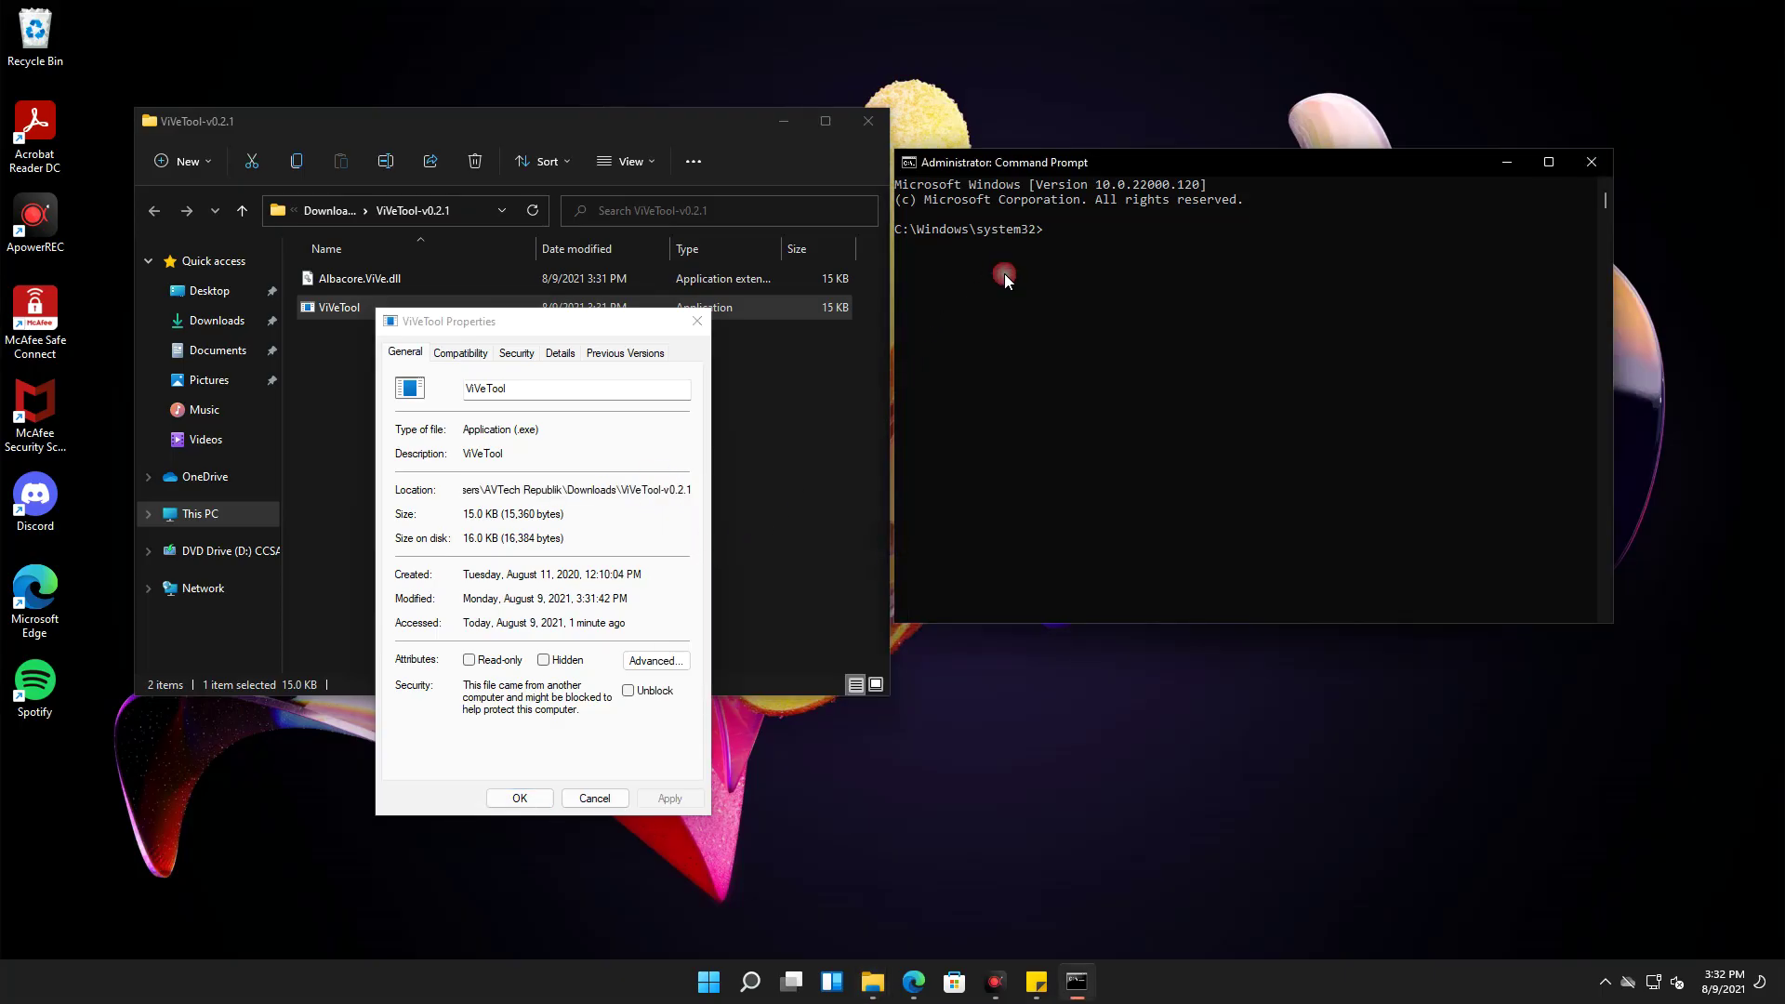
pyautogui.write('cd')
pyautogui.rightClick(1061, 263)
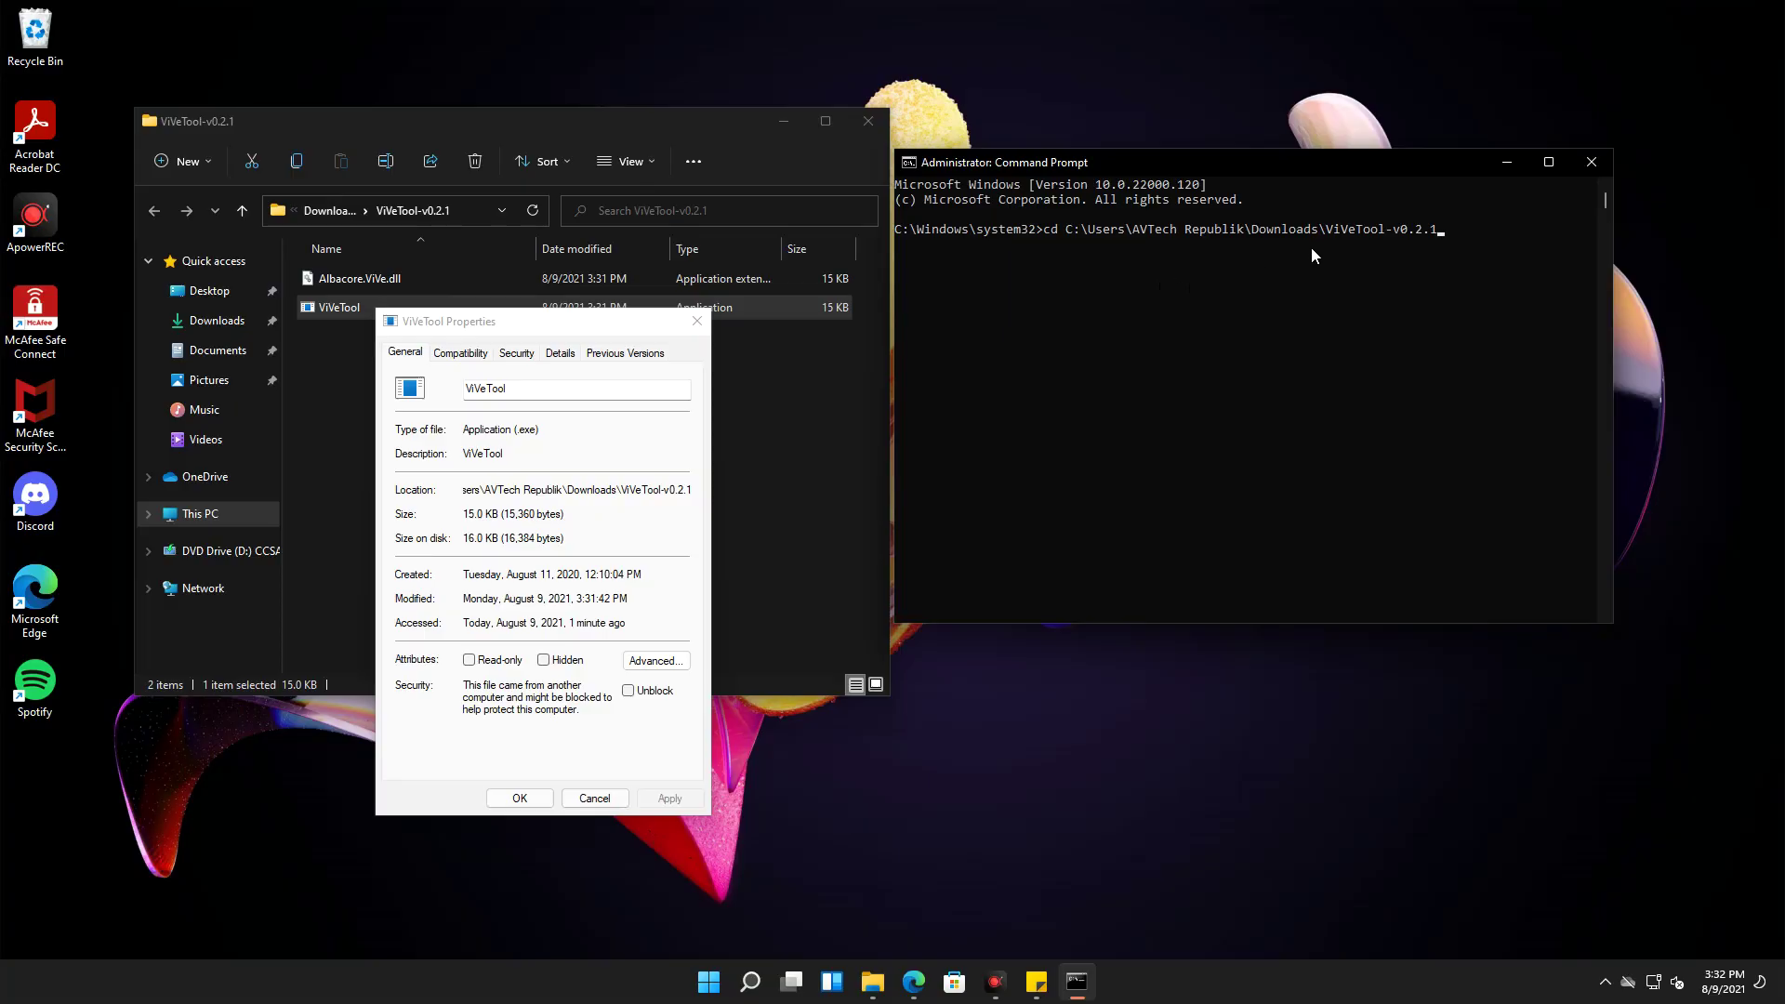
pyautogui.press('Return')
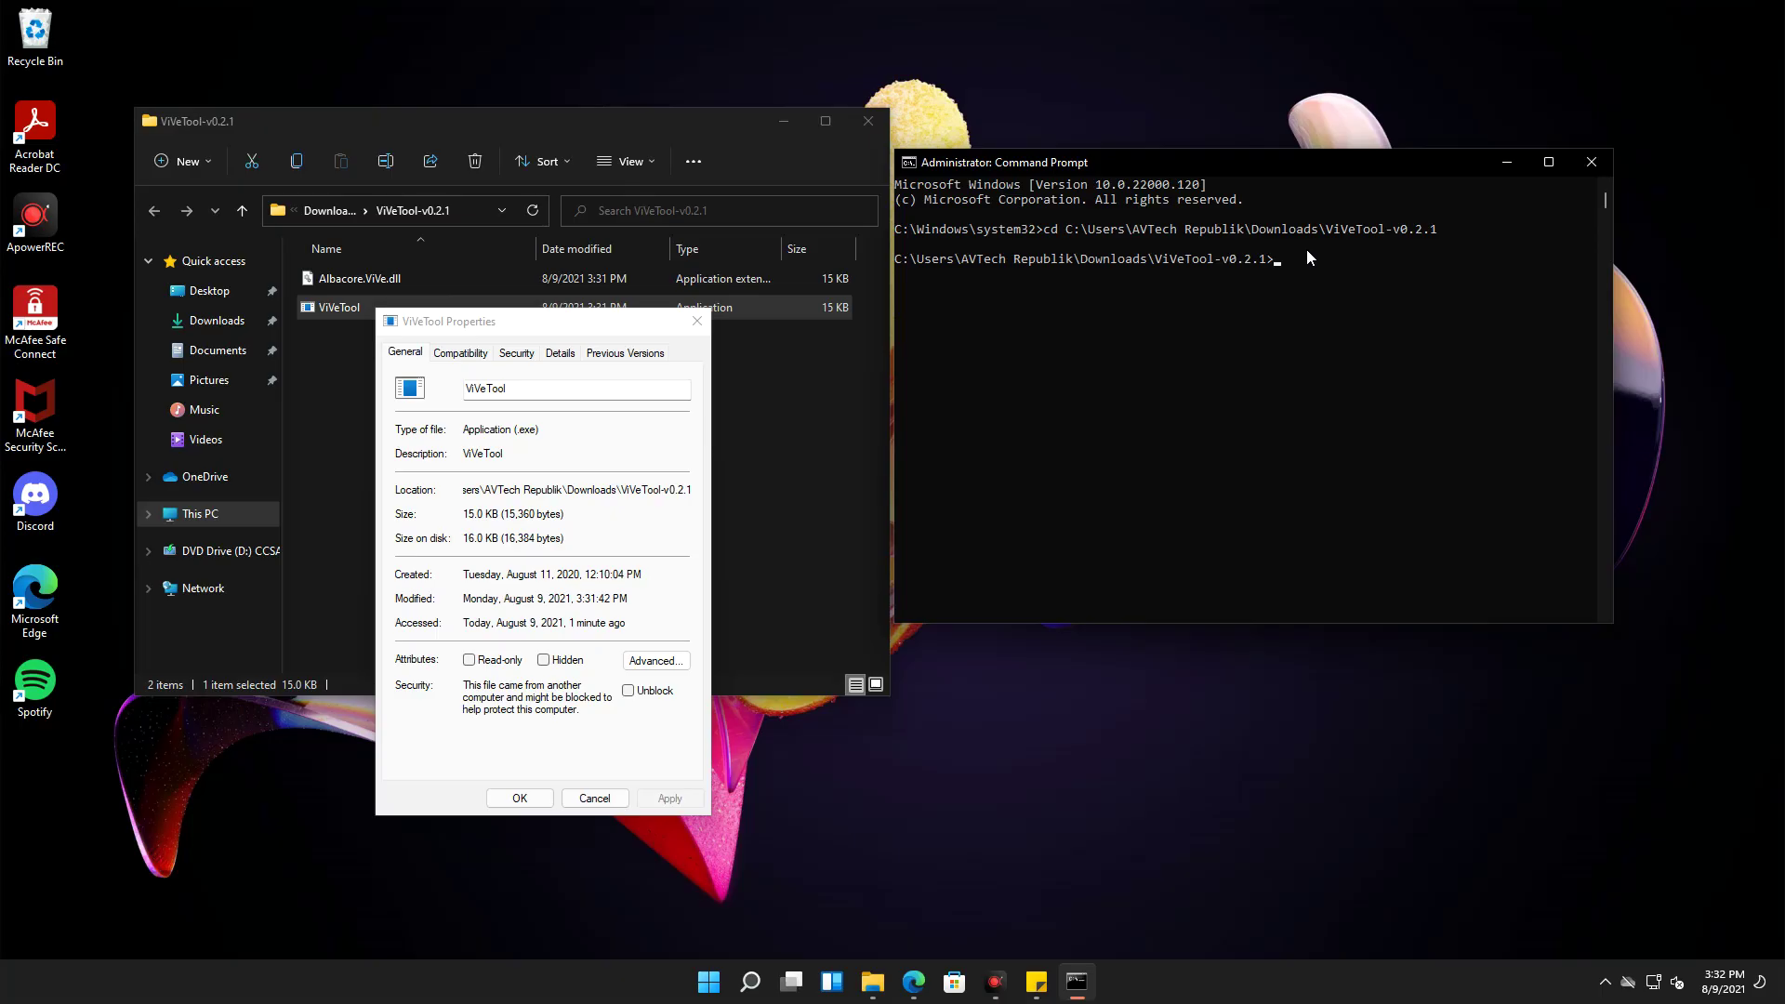
pyautogui.click(695, 323)
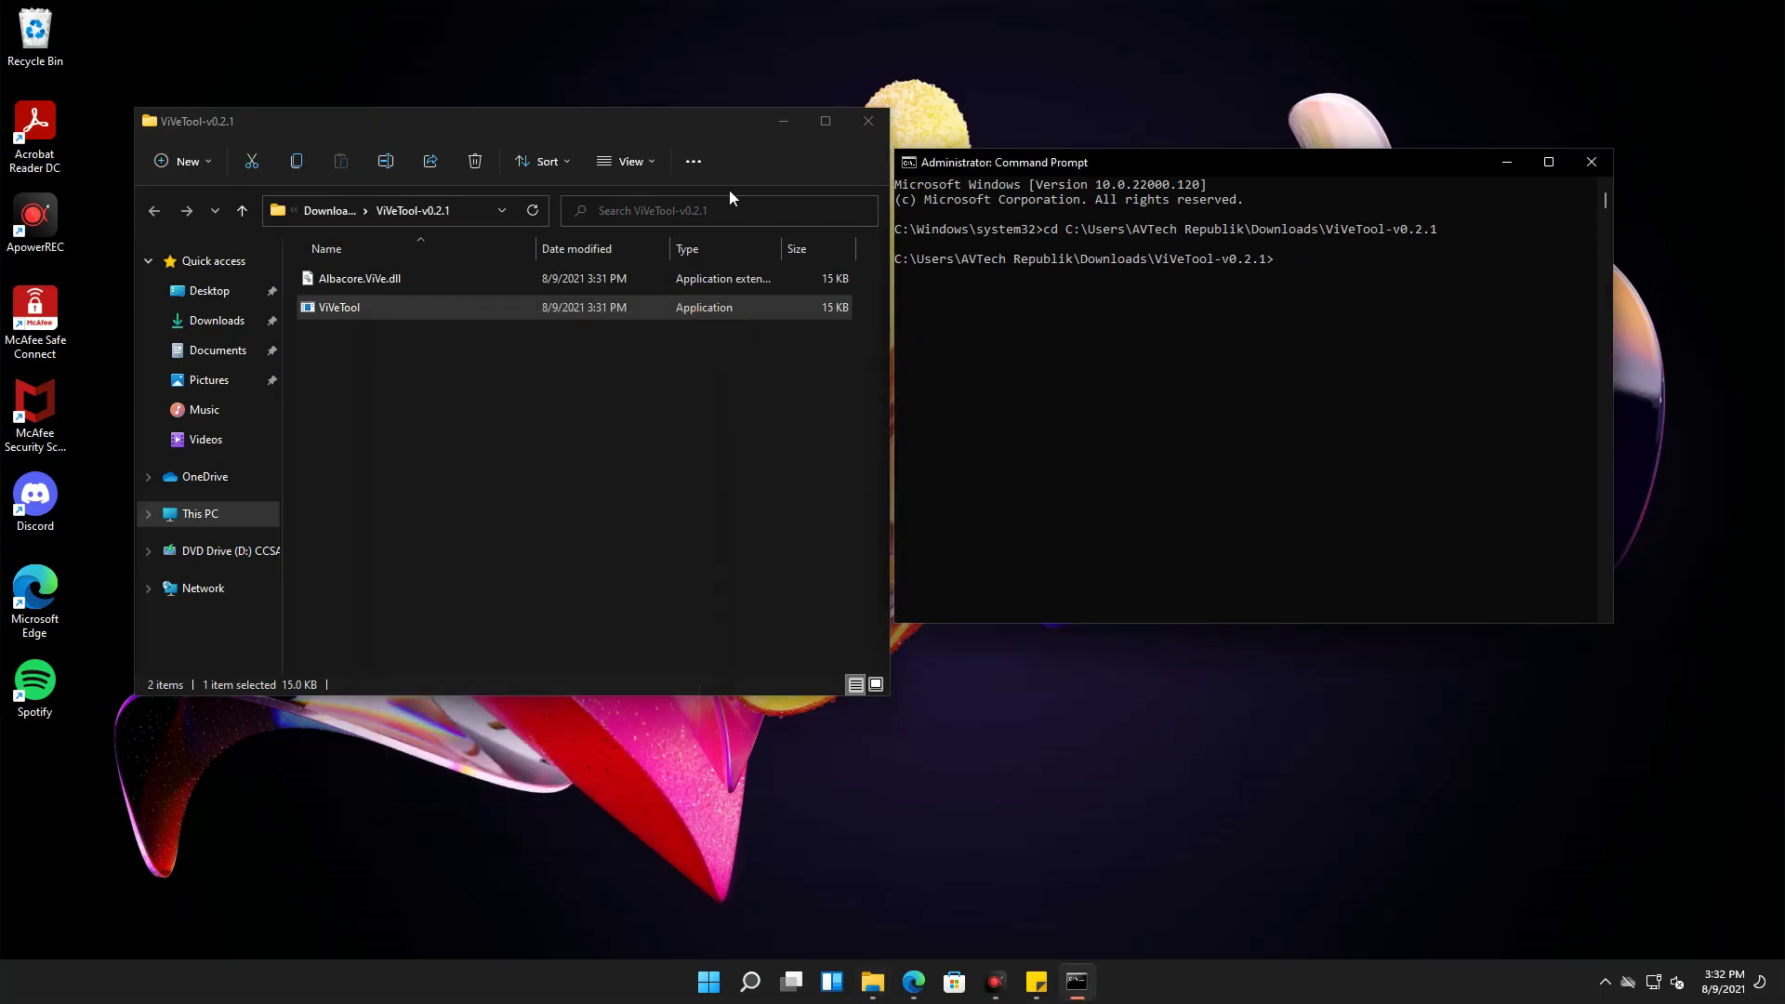
pyautogui.click(784, 123)
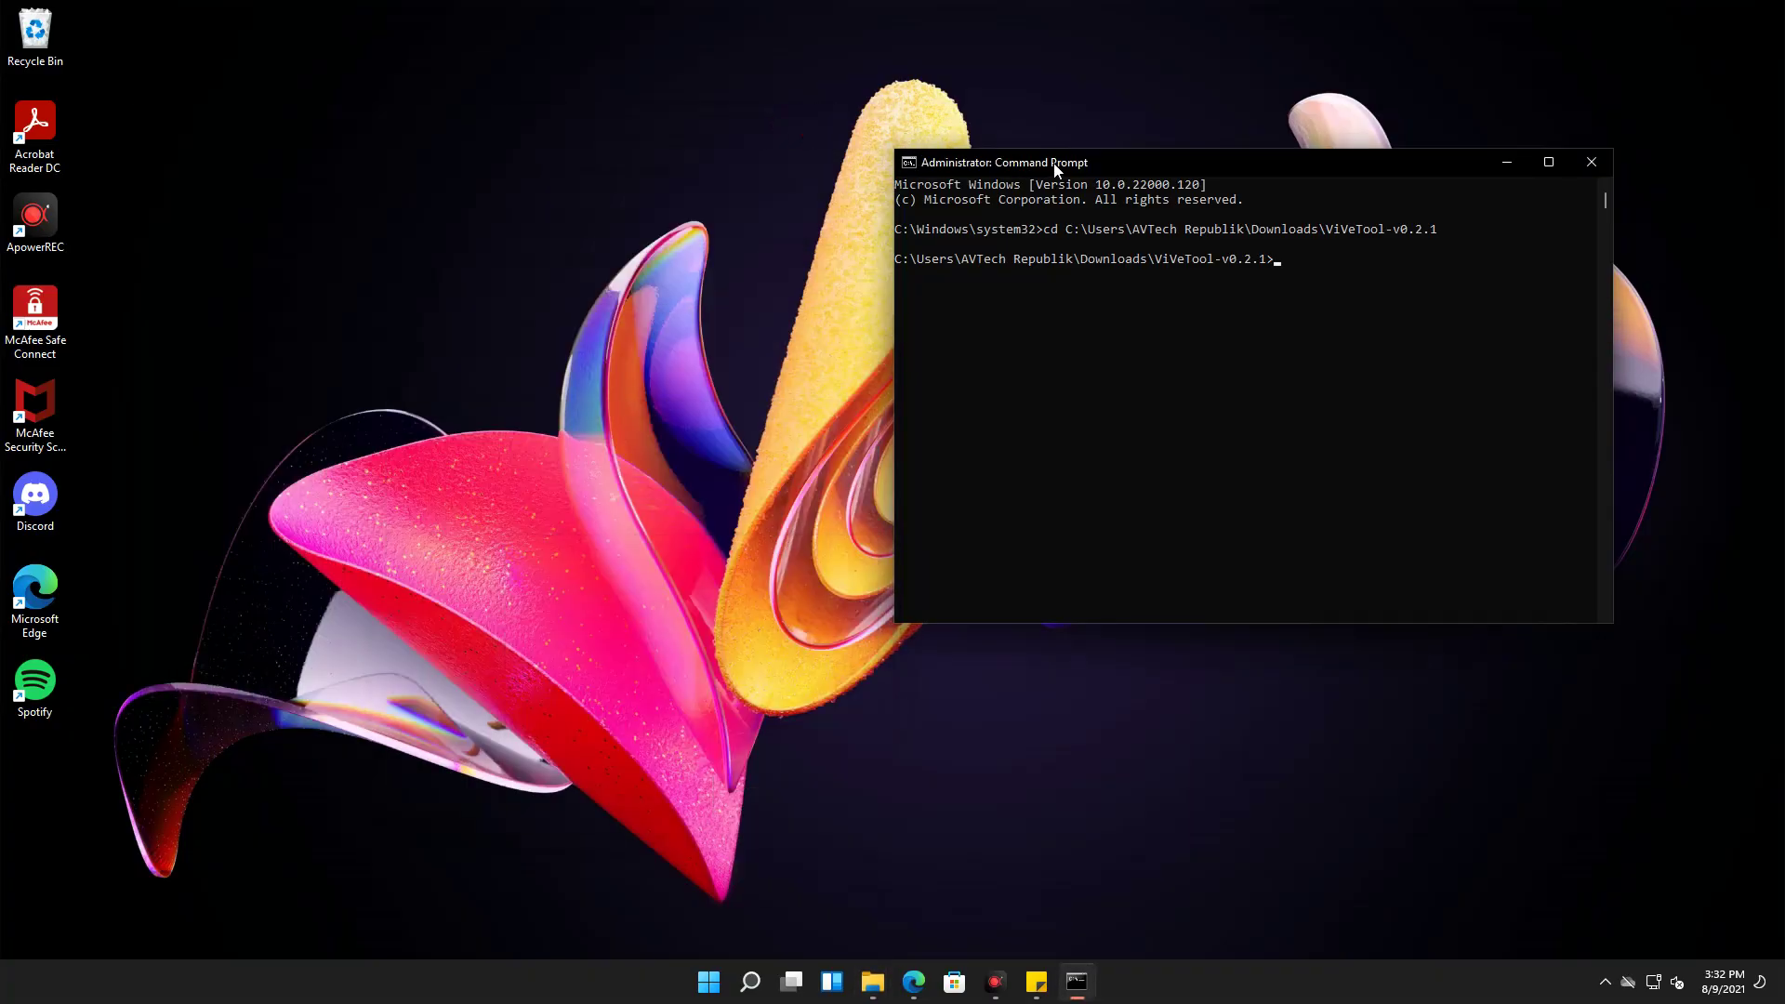
# Step: Copy the ViVeTool addconfig command text from the Sticky Note
pyautogui.moveTo(1052, 165); pyautogui.dragTo(616, 184)
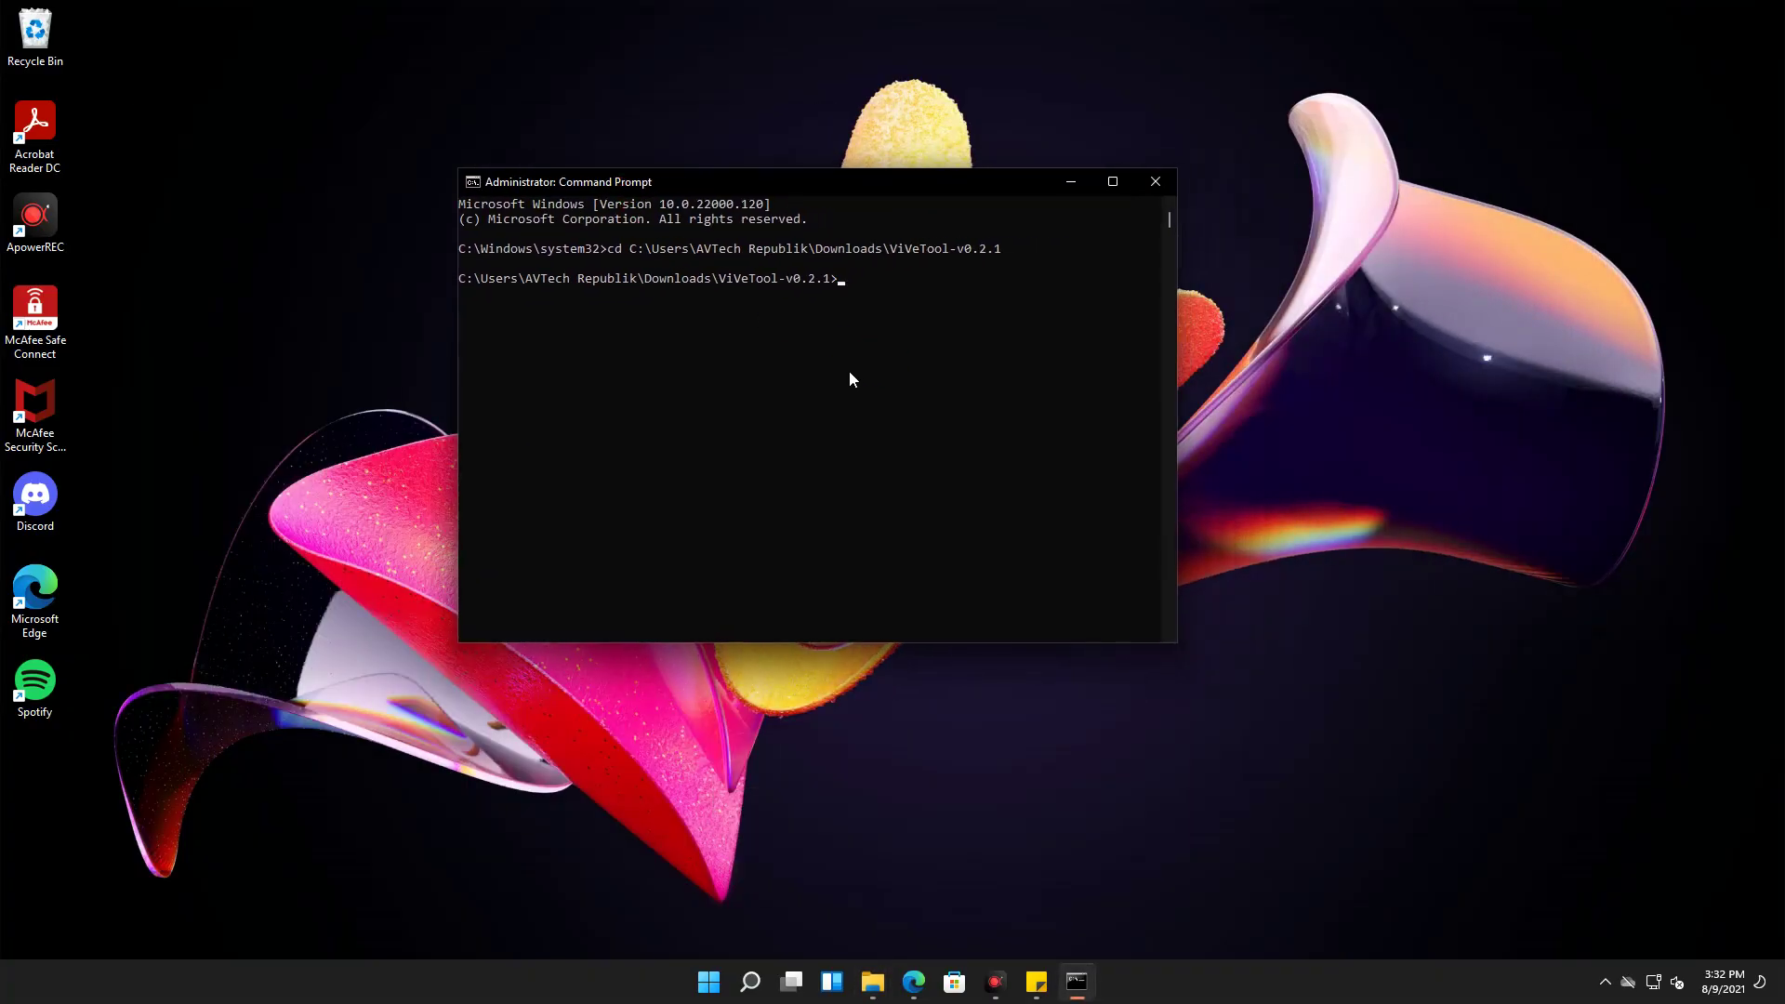
pyautogui.click(1036, 981)
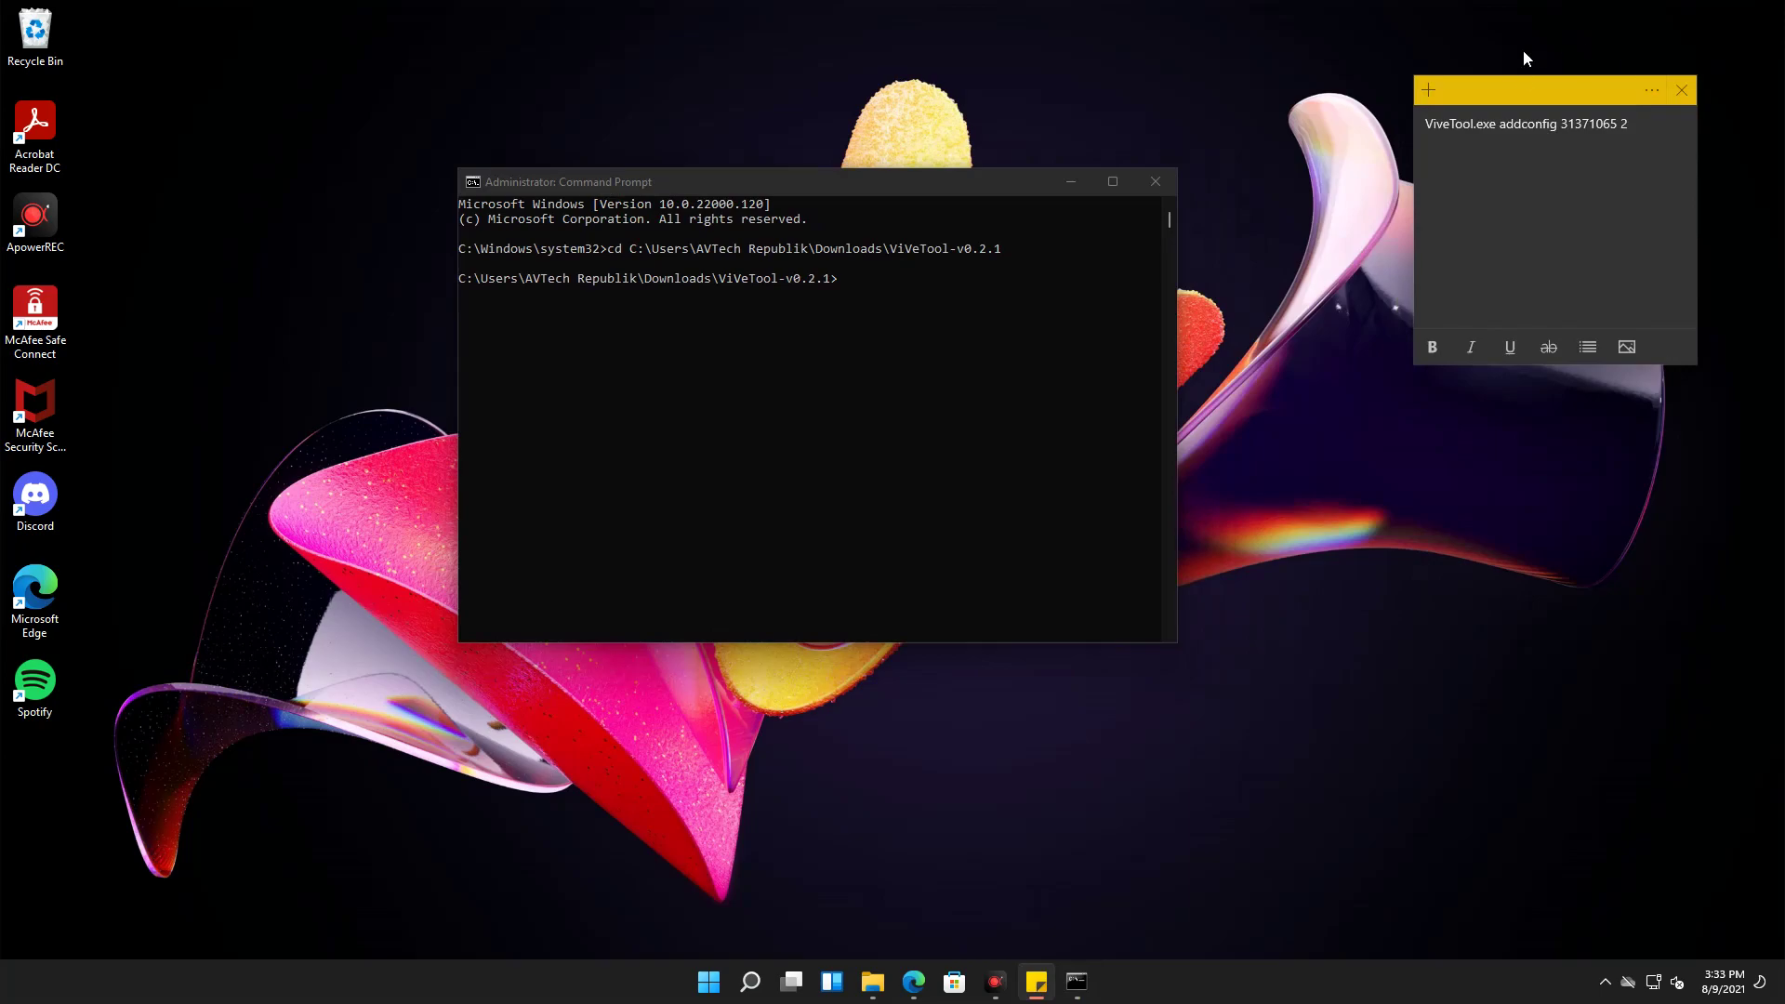
pyautogui.moveTo(1638, 132); pyautogui.dragTo(1426, 130)
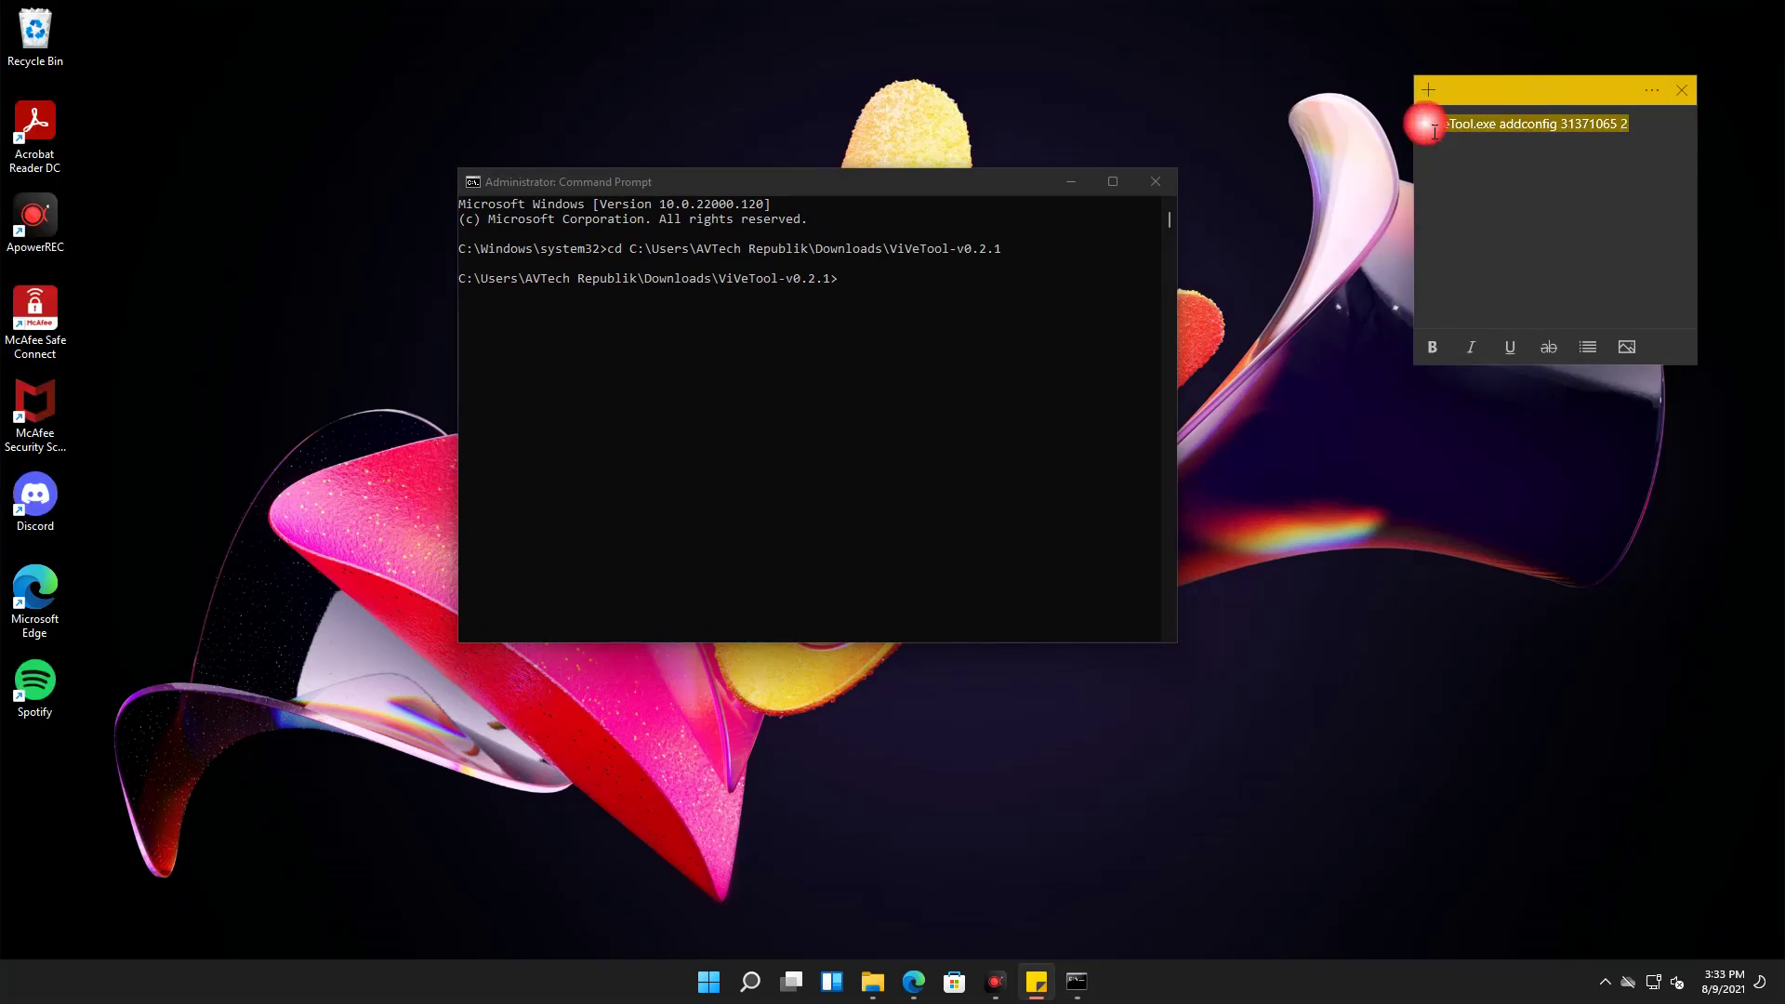
pyautogui.rightClick(1509, 141)
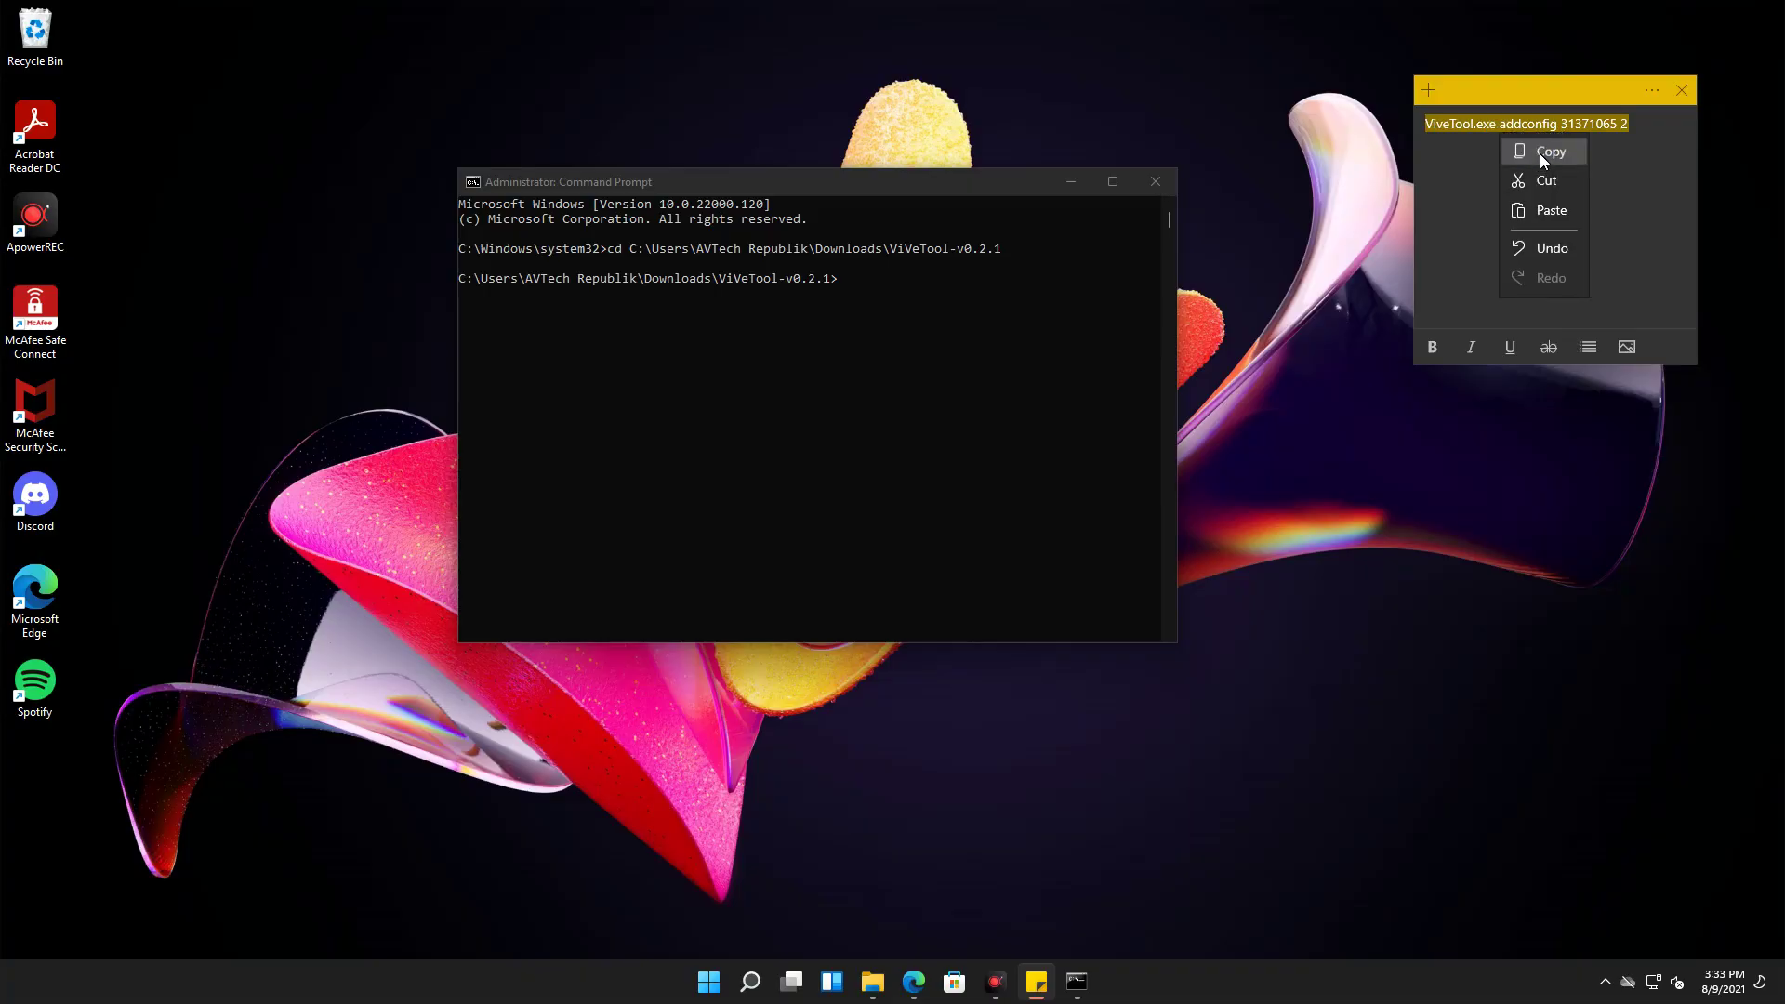
pyautogui.click(1540, 154)
# Step: Paste and run ViVeTool.exe addconfig 31371065 2 in Command Prompt, then close it
pyautogui.click(841, 343)
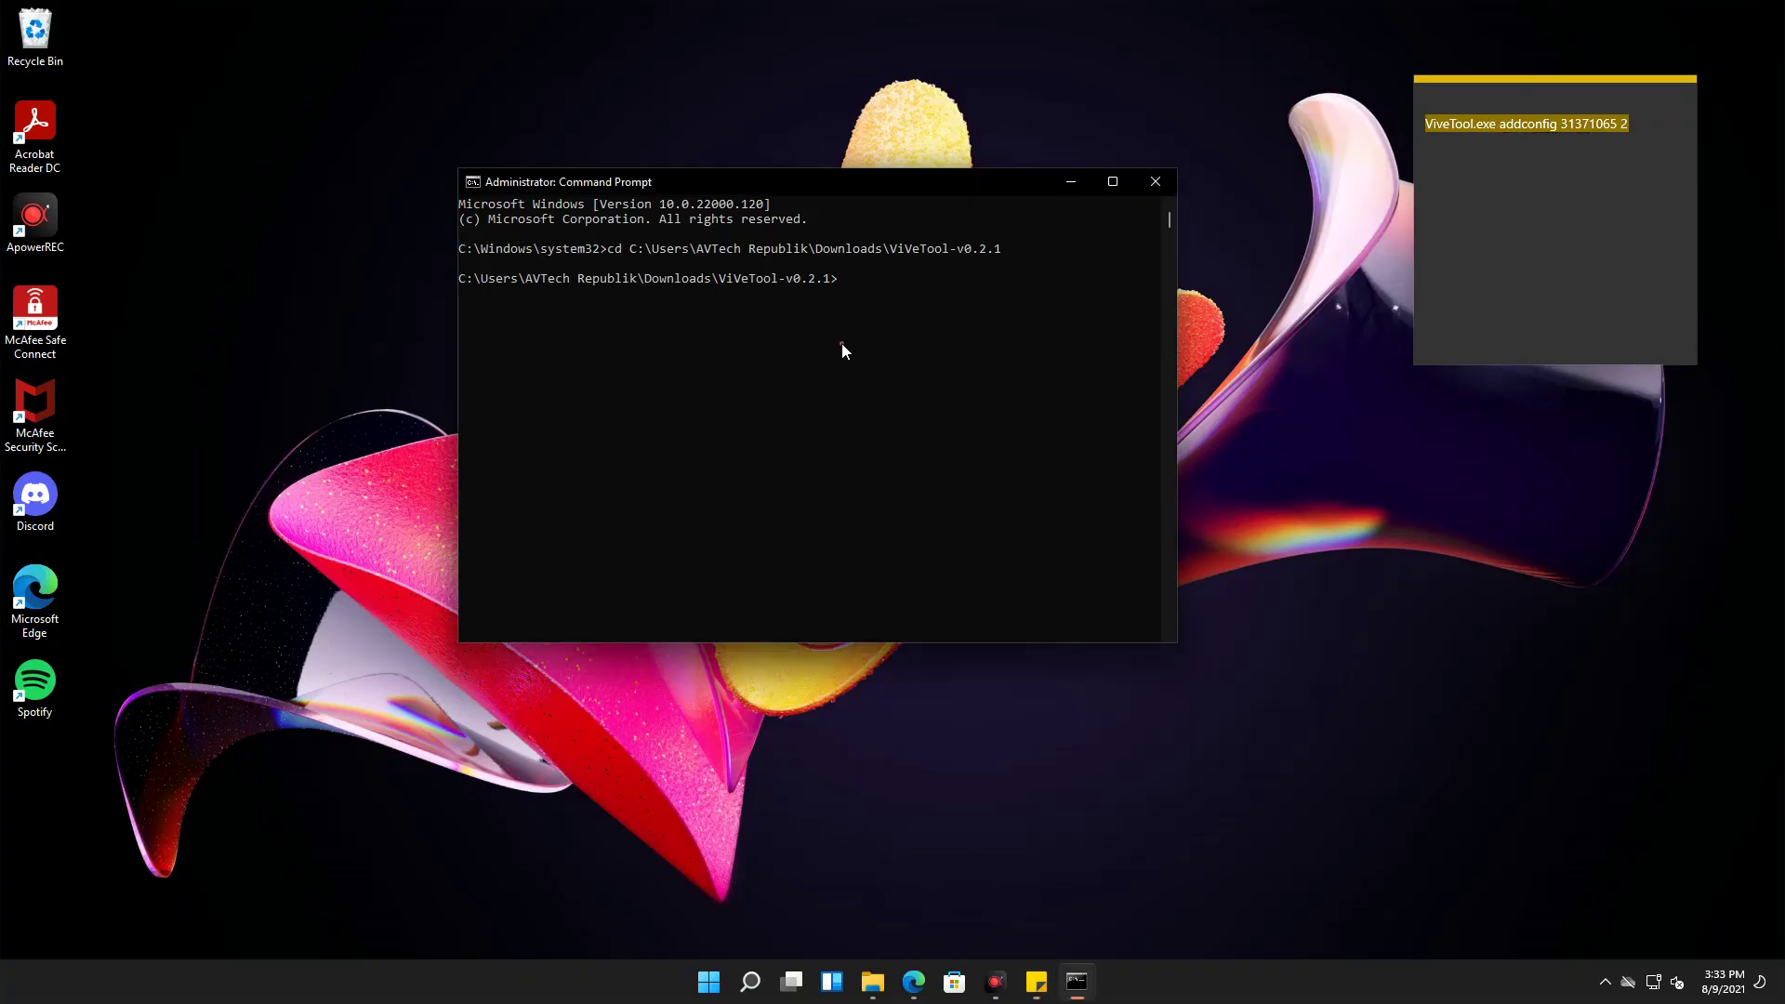
pyautogui.rightClick(907, 292)
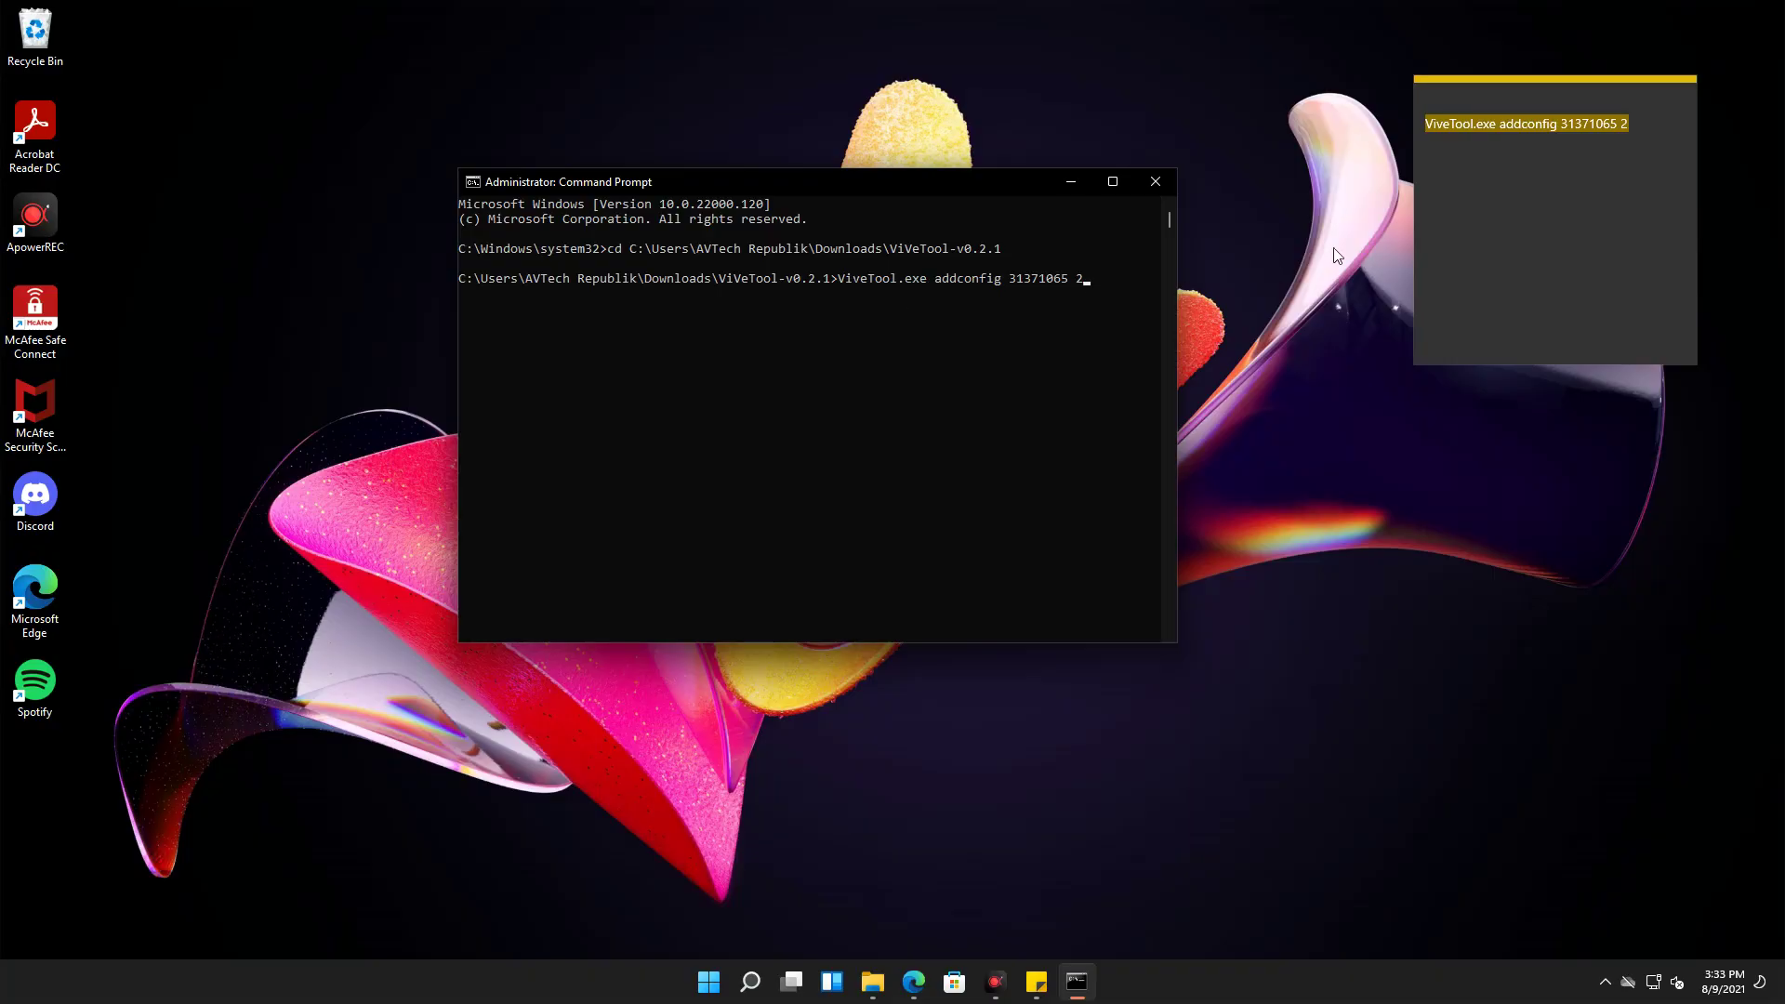
pyautogui.click(1539, 172)
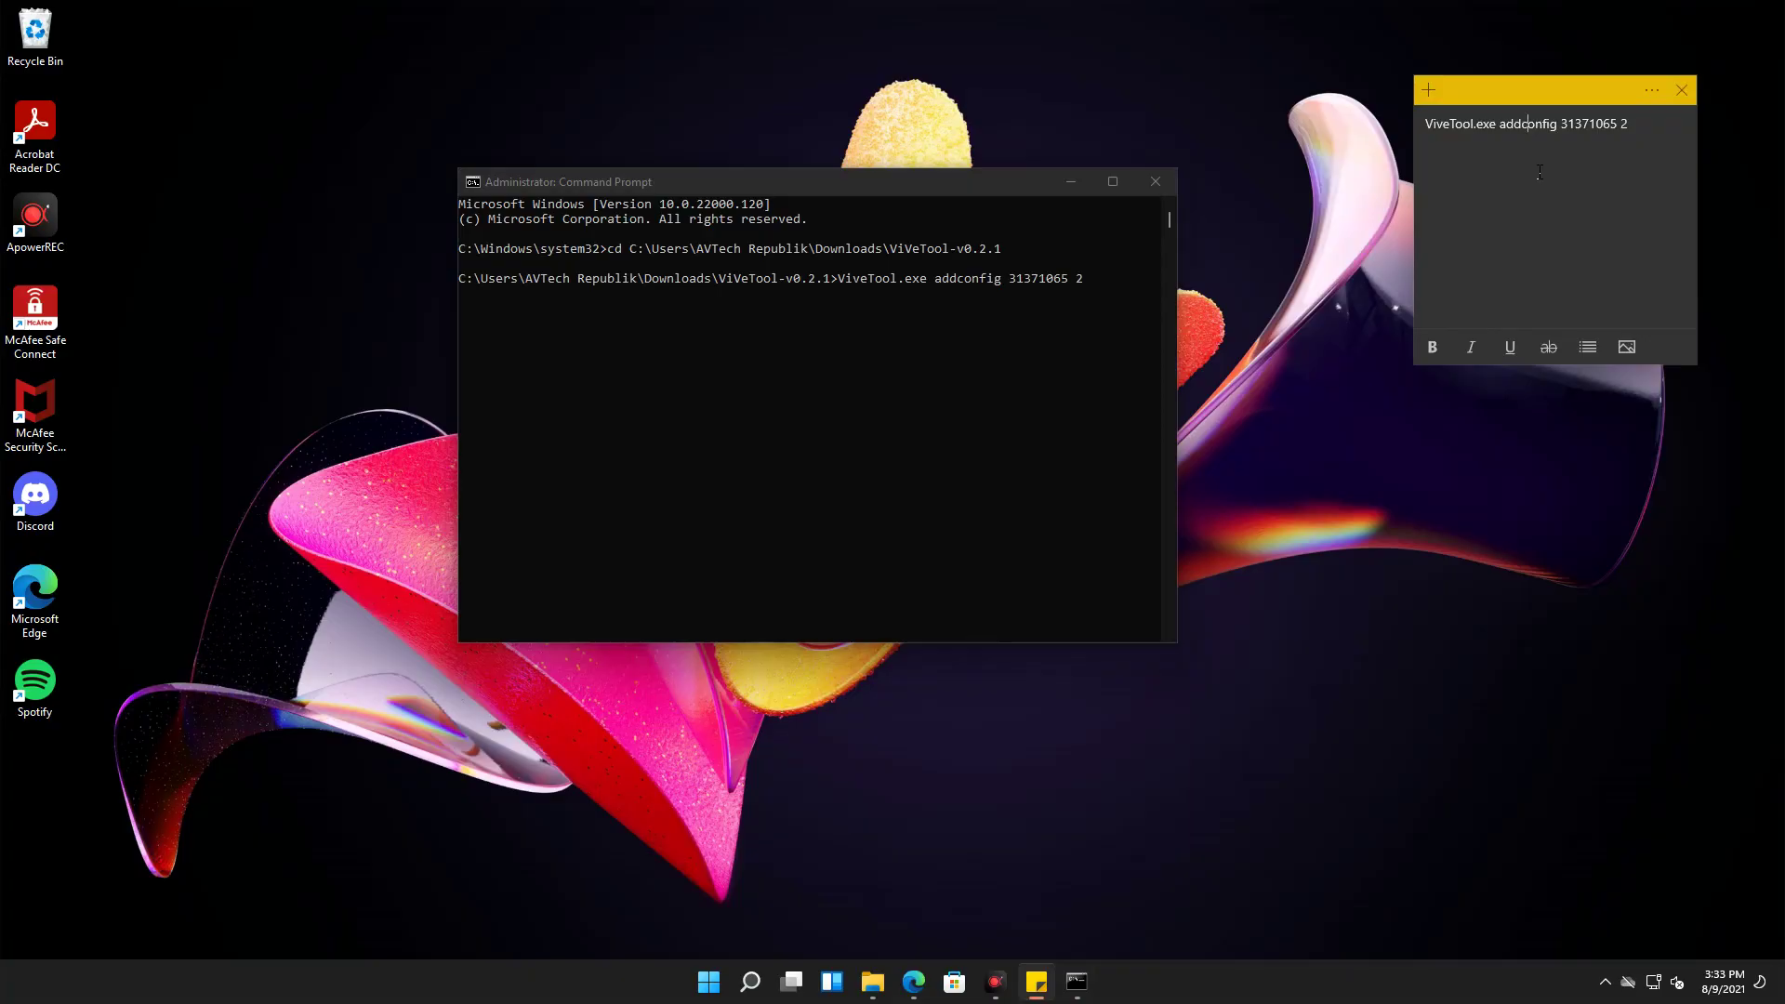
pyautogui.click(1049, 281)
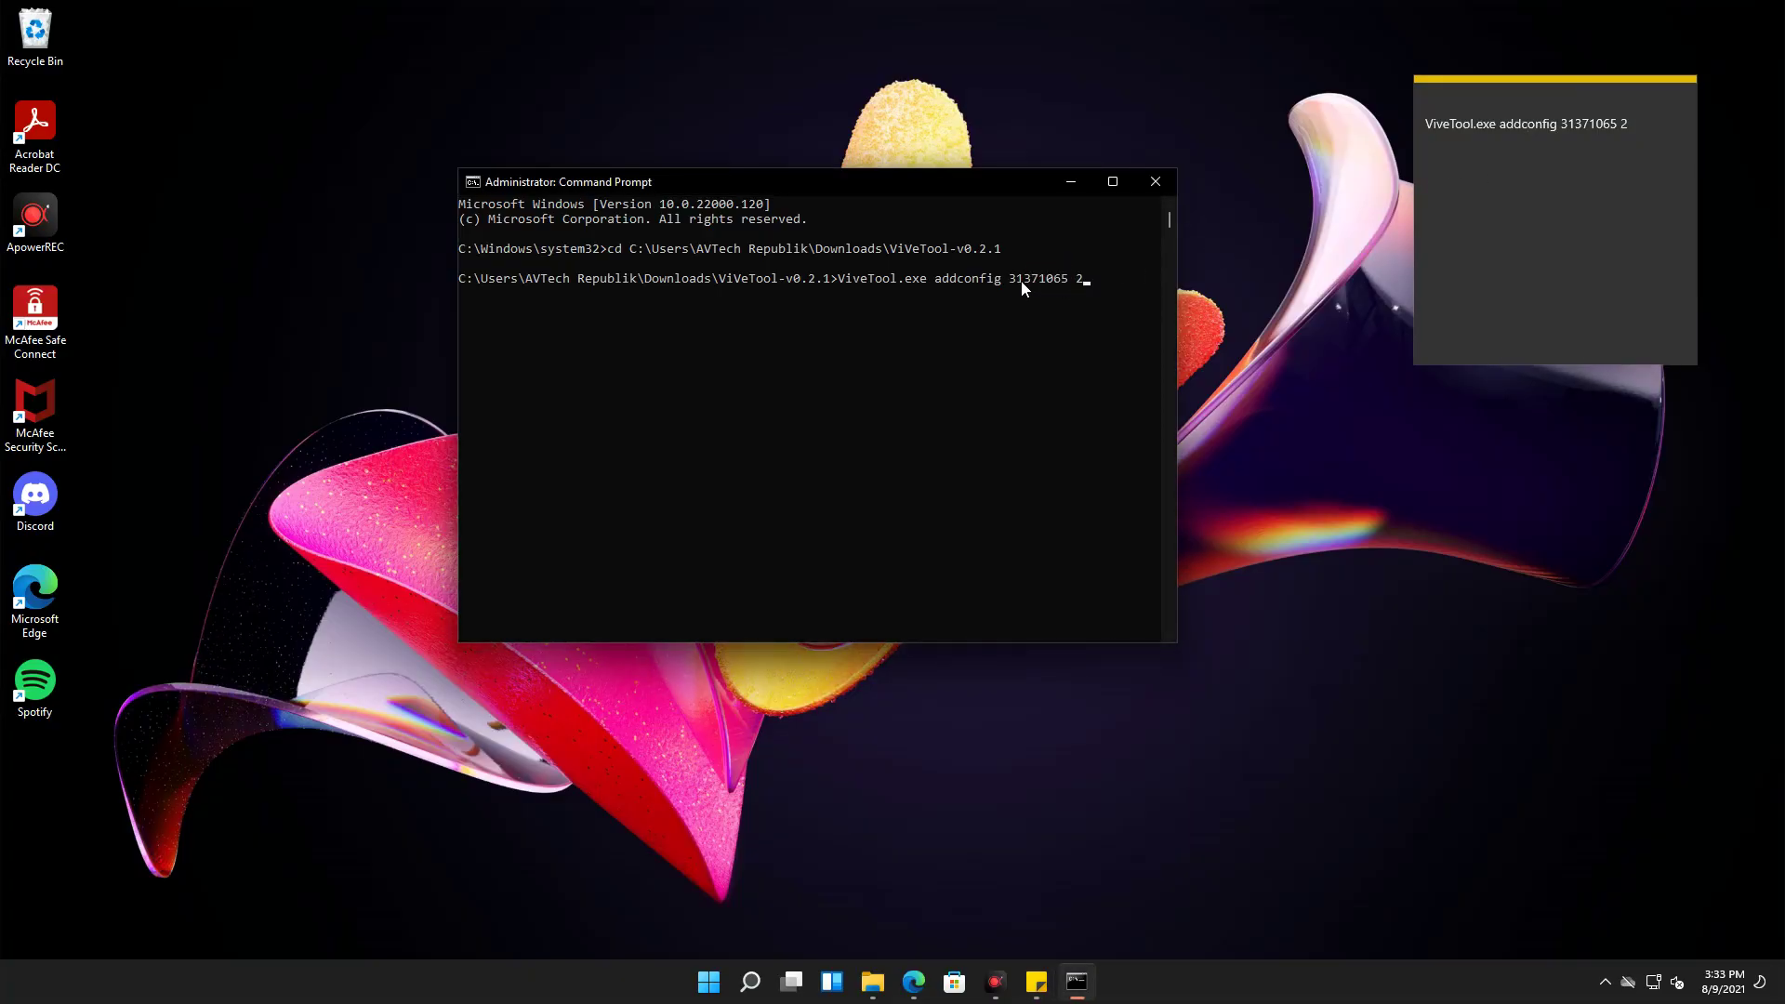
pyautogui.press('Return')
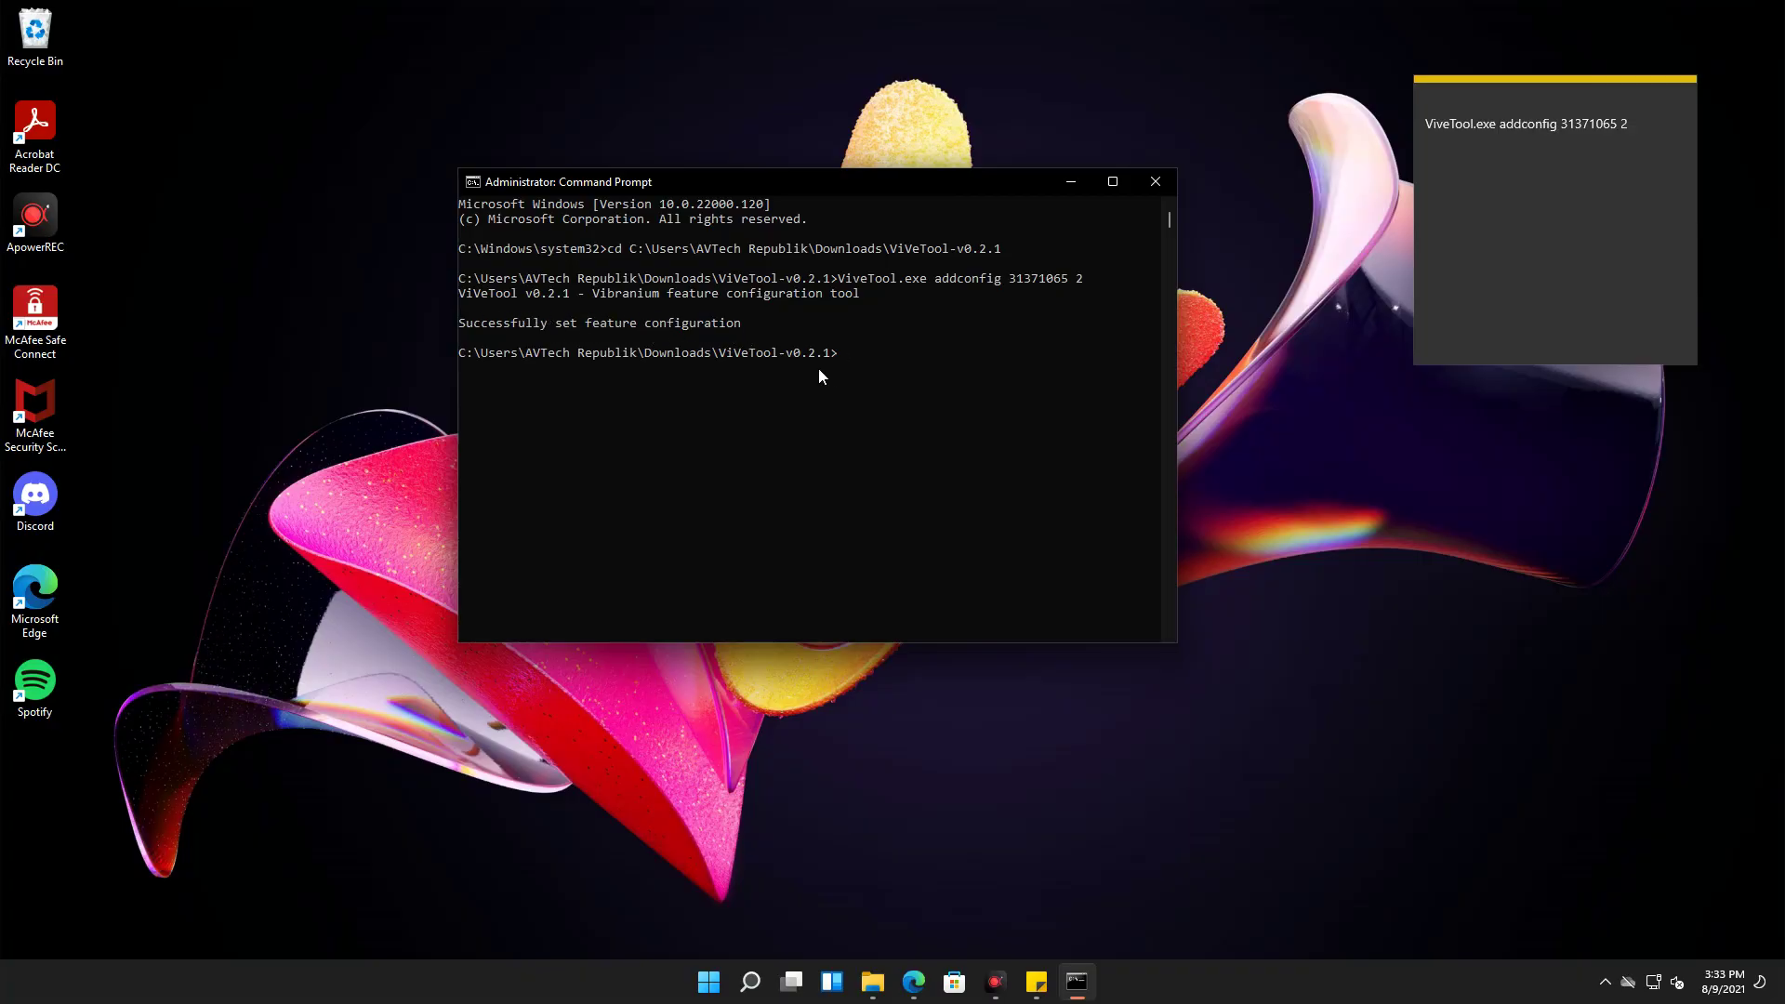
pyautogui.click(1158, 186)
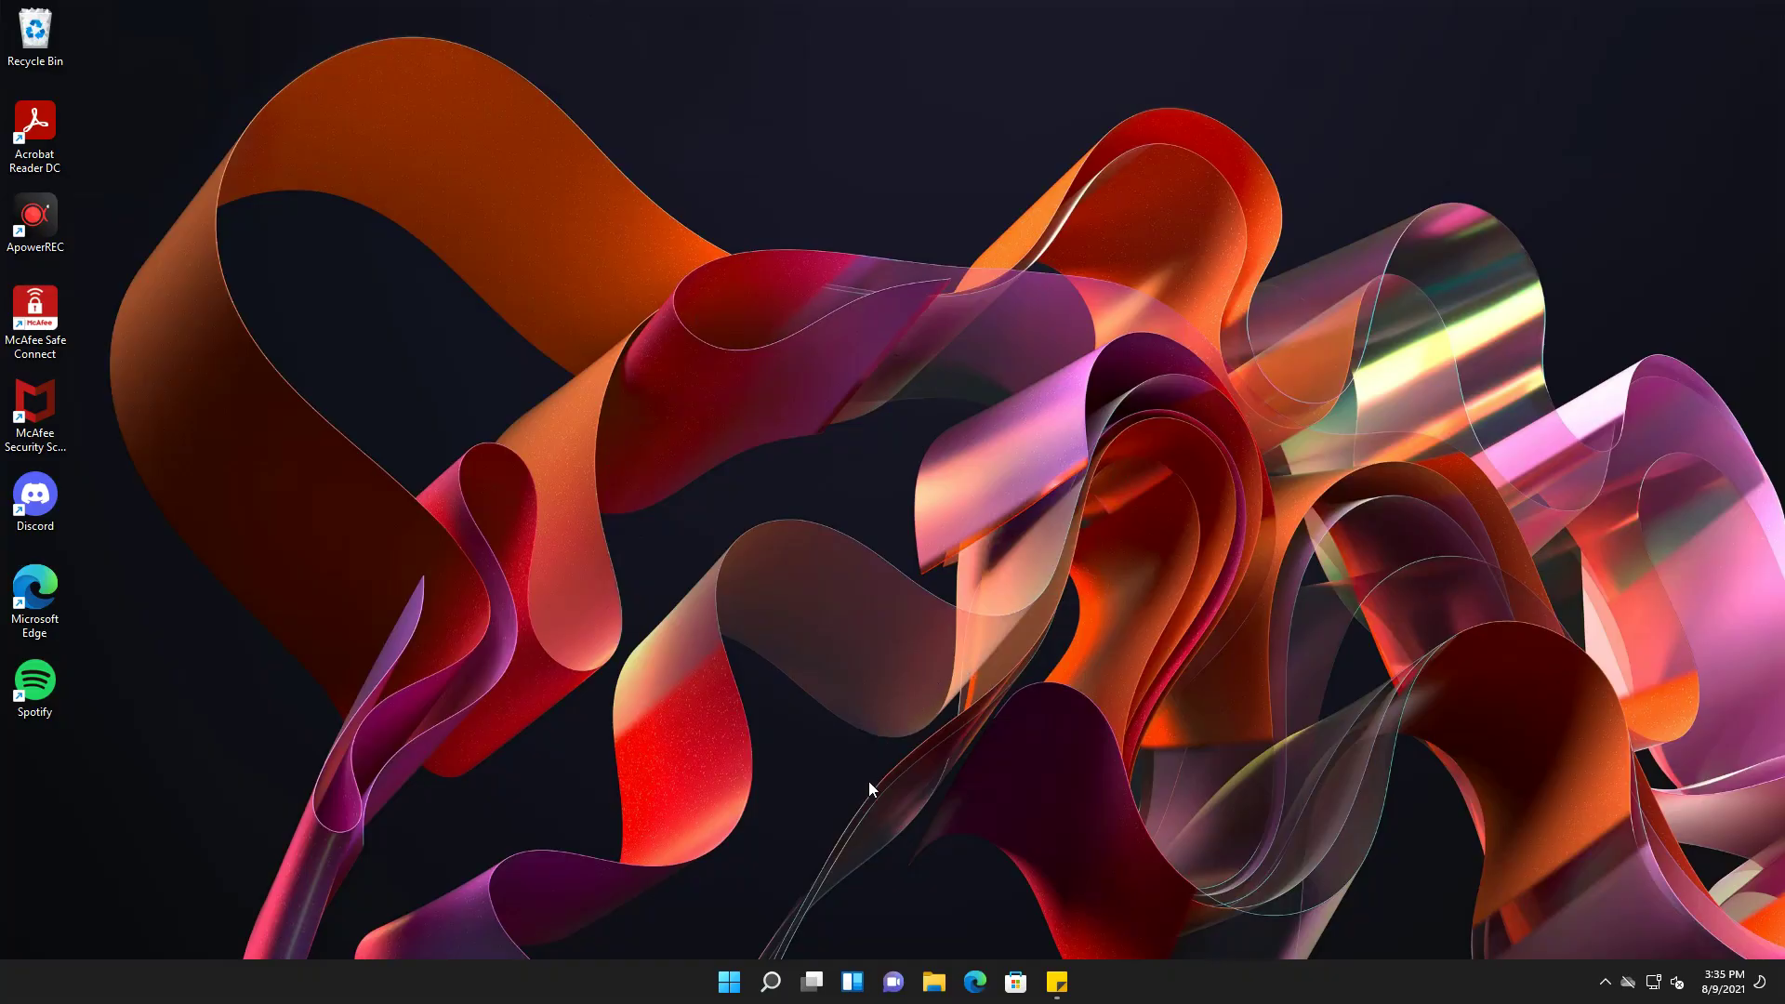
# Step: Open the taskbar Chat flyout showing Teams' 'Find people you know' panel
pyautogui.click(892, 982)
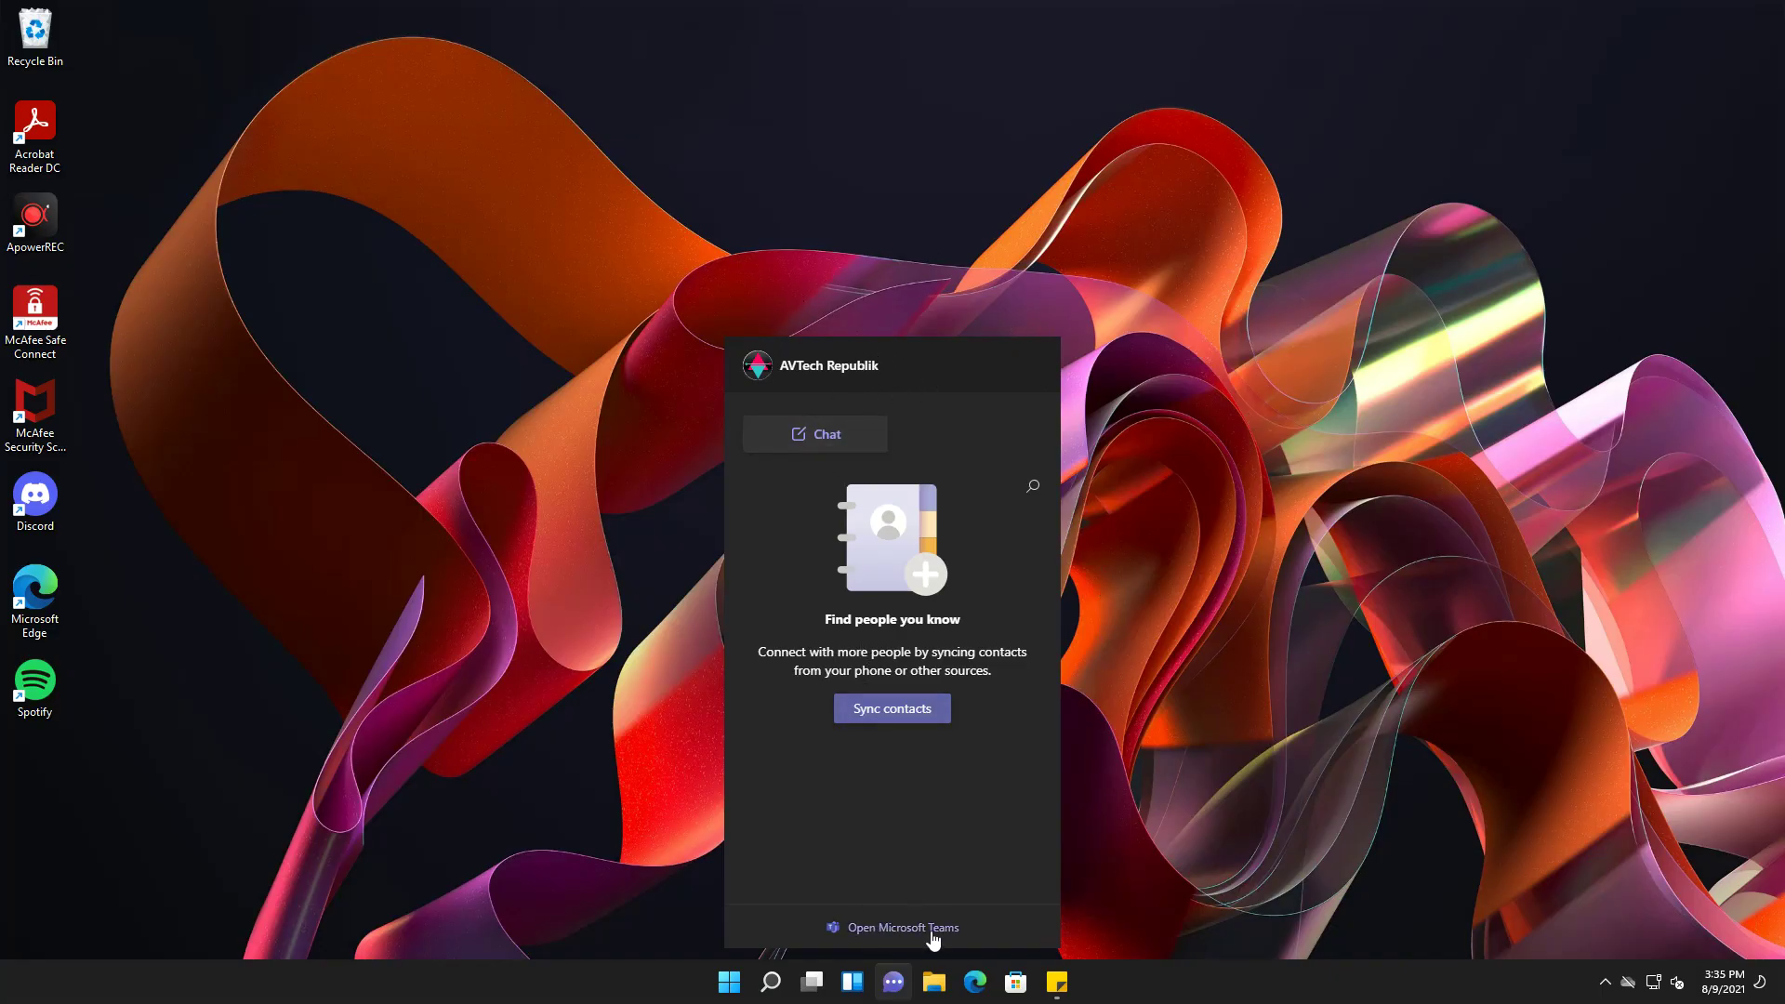
# Step: Reopen the taskbar Chat flyout and start a new chat in Teams
pyautogui.click(893, 982)
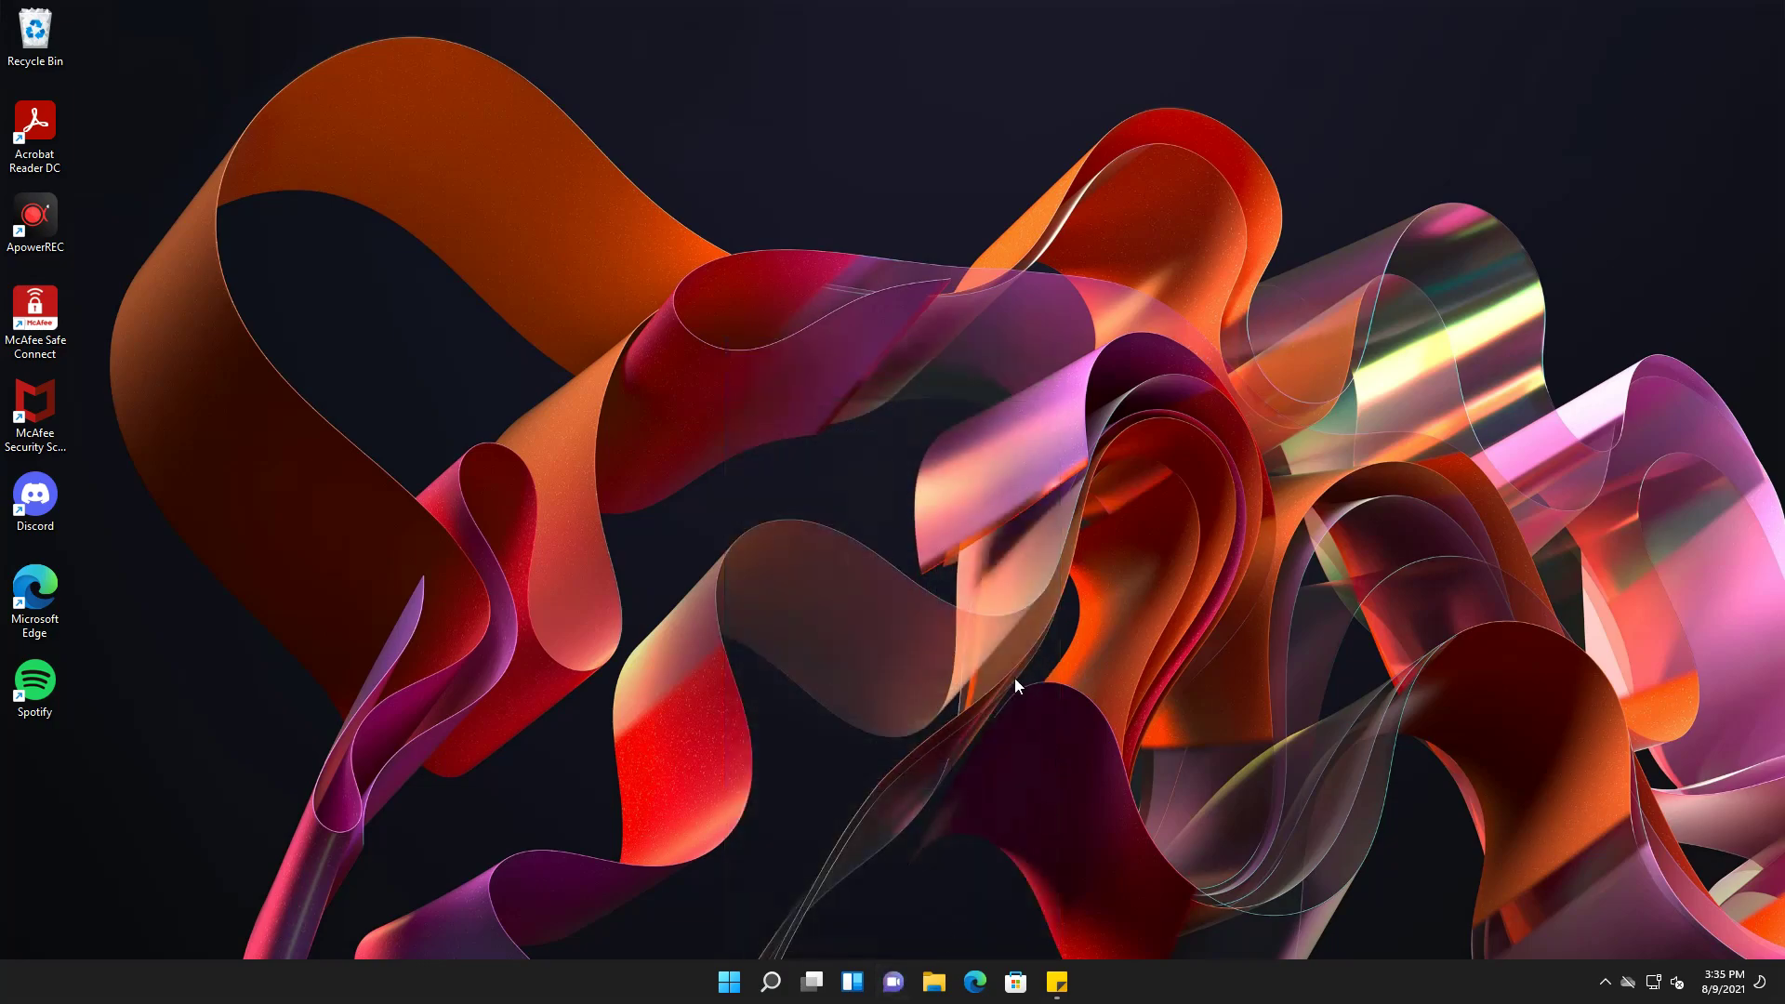
pyautogui.click(898, 982)
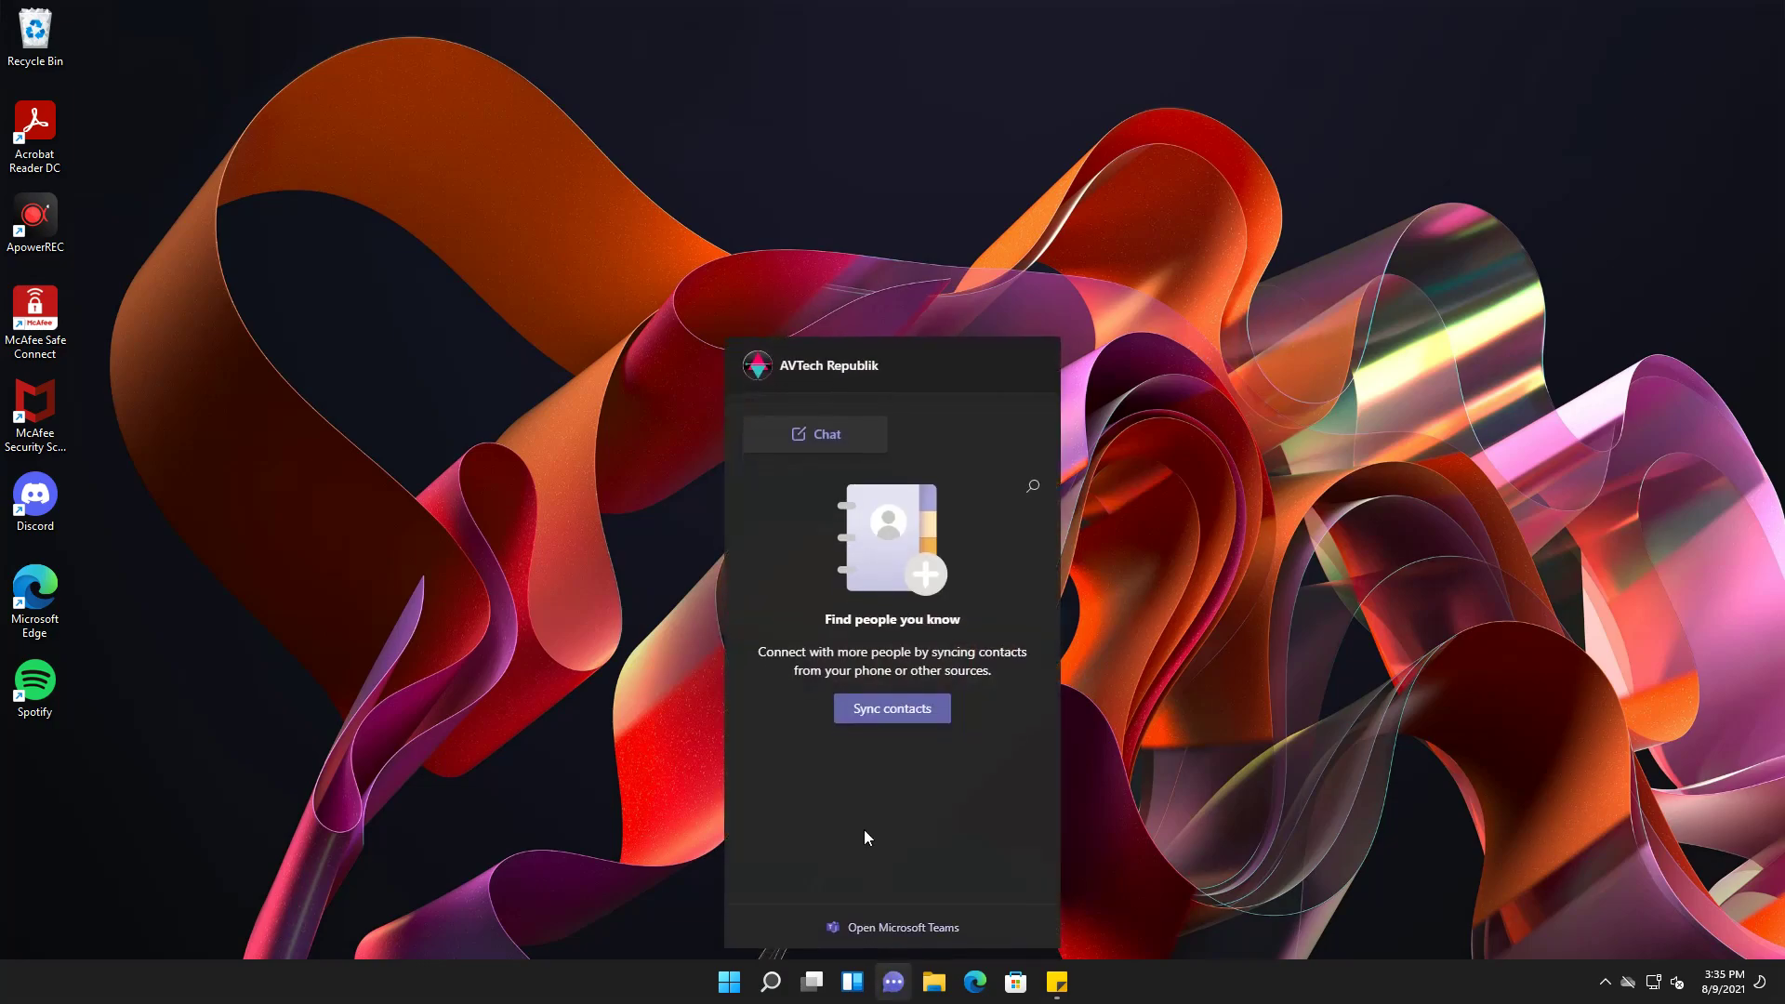
pyautogui.click(833, 444)
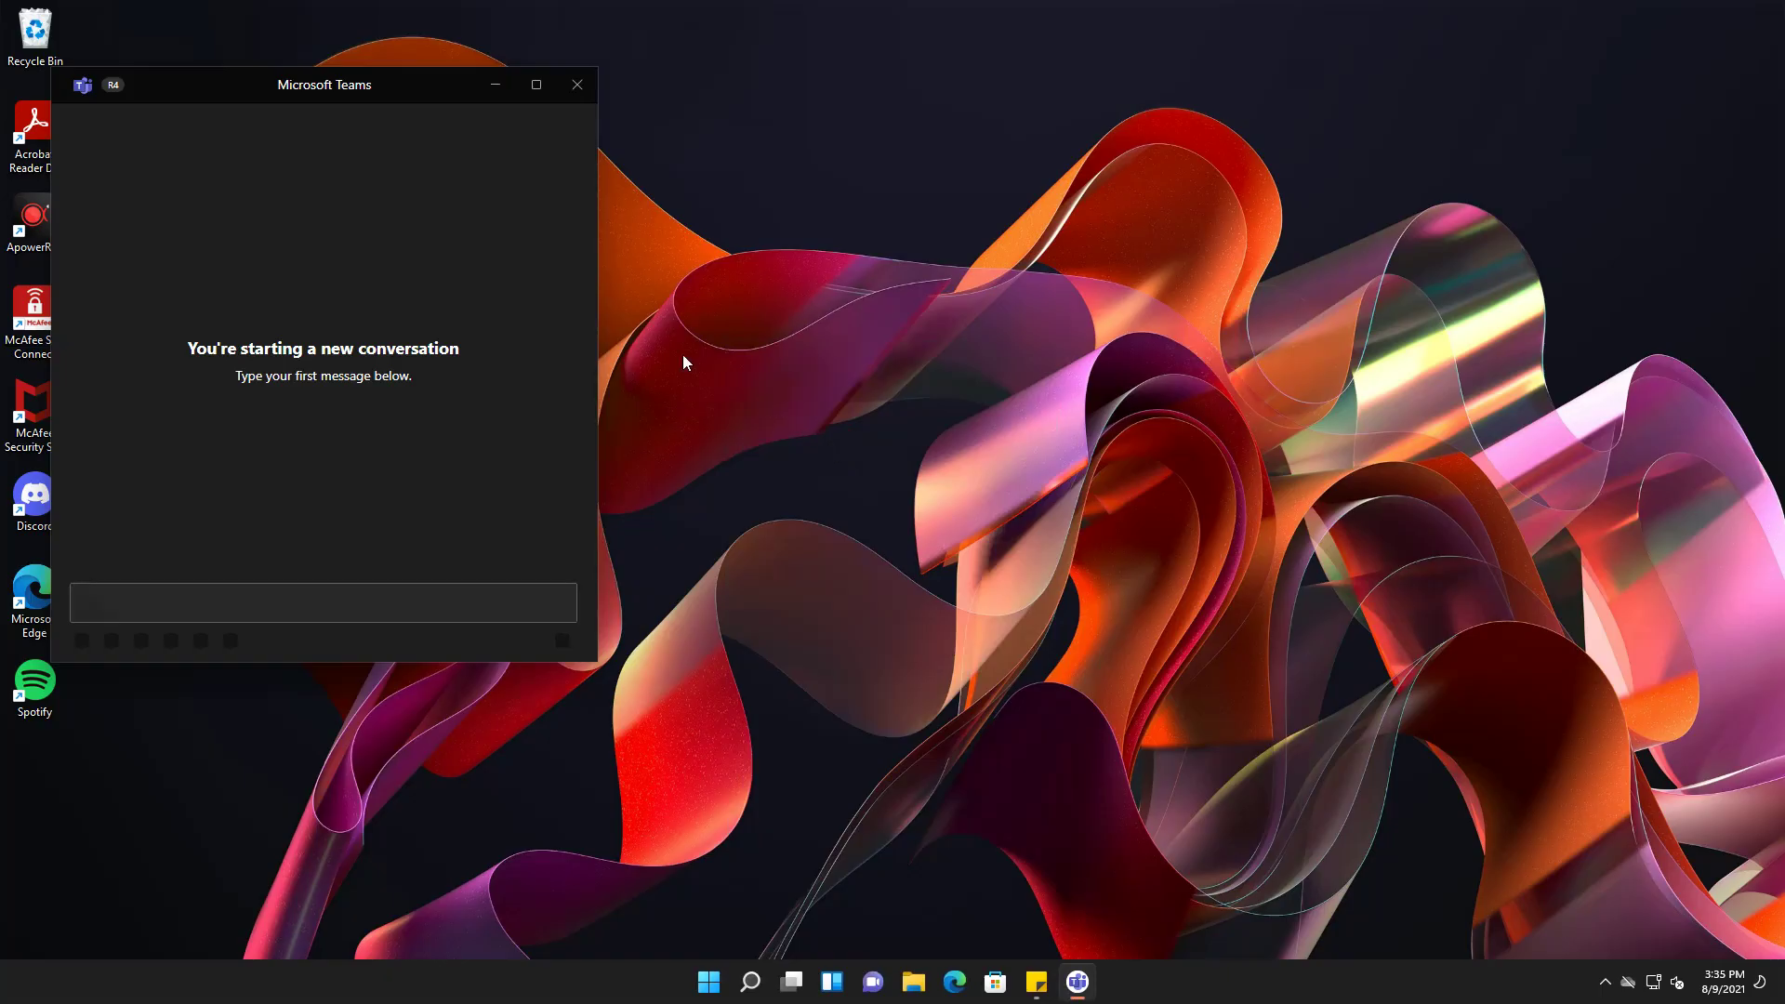
# Step: Move the New Chat window toward the screen centre, focus its message and recipient fields, then close it
pyautogui.moveTo(316, 86); pyautogui.dragTo(869, 239)
pyautogui.click(779, 764)
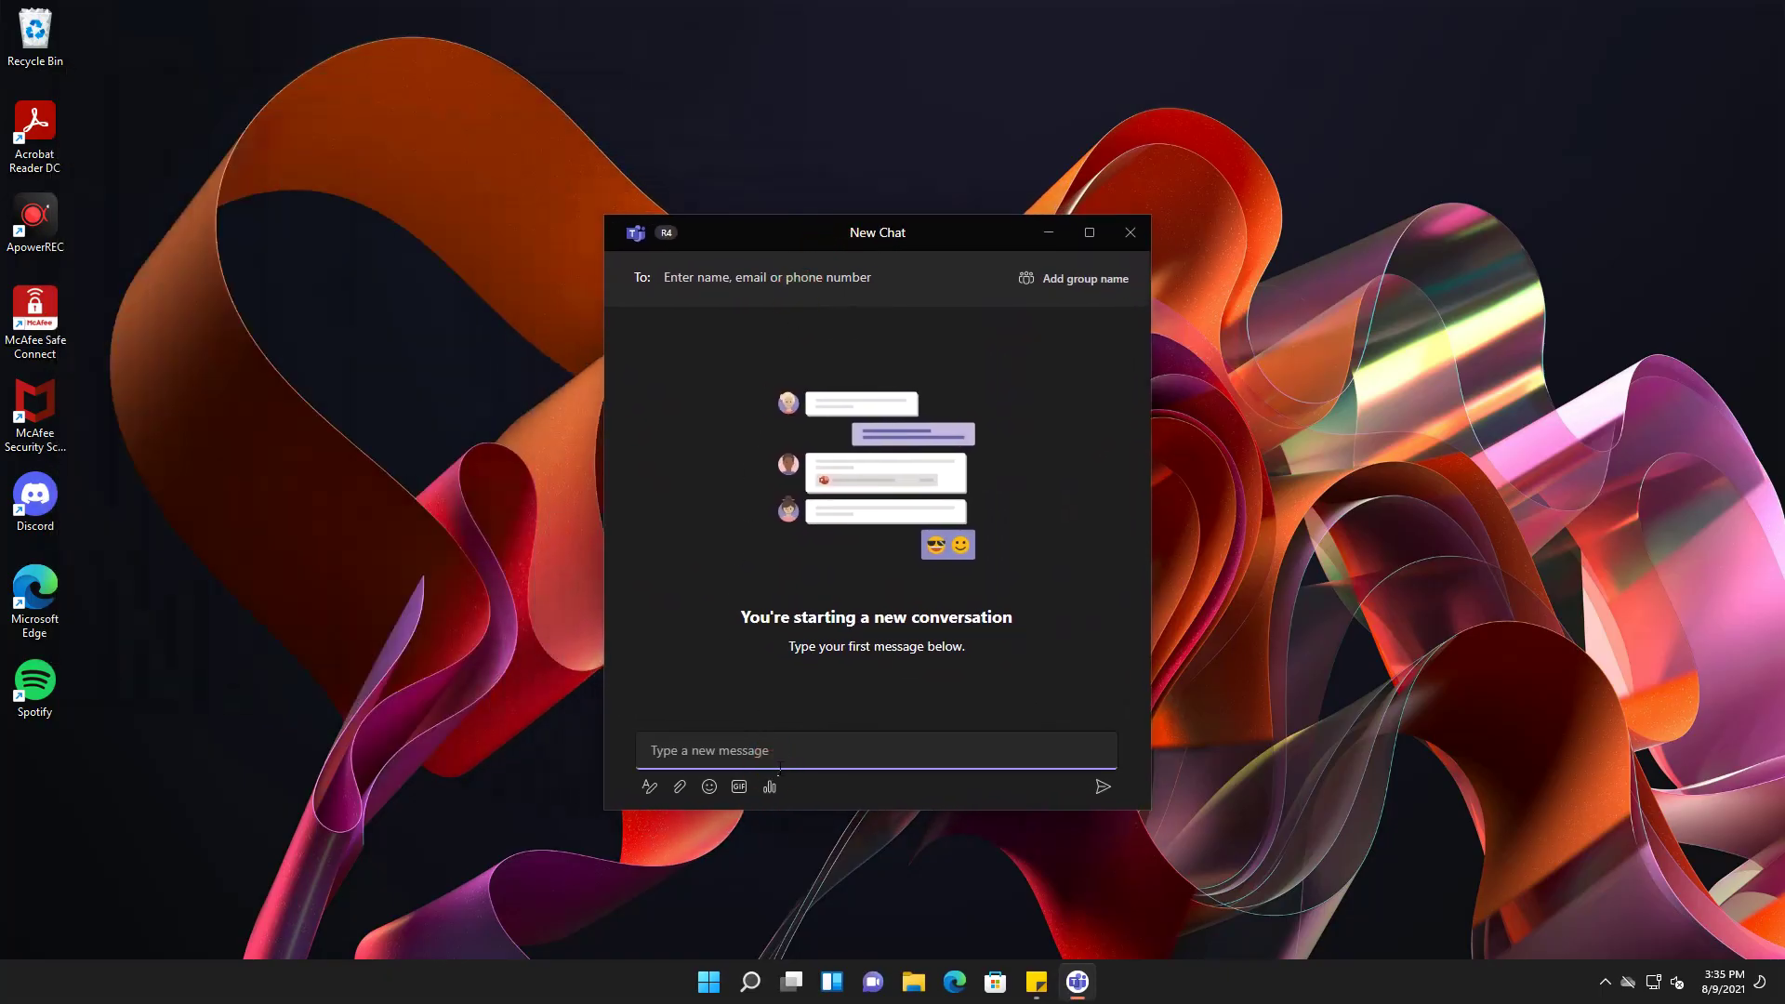
pyautogui.click(900, 277)
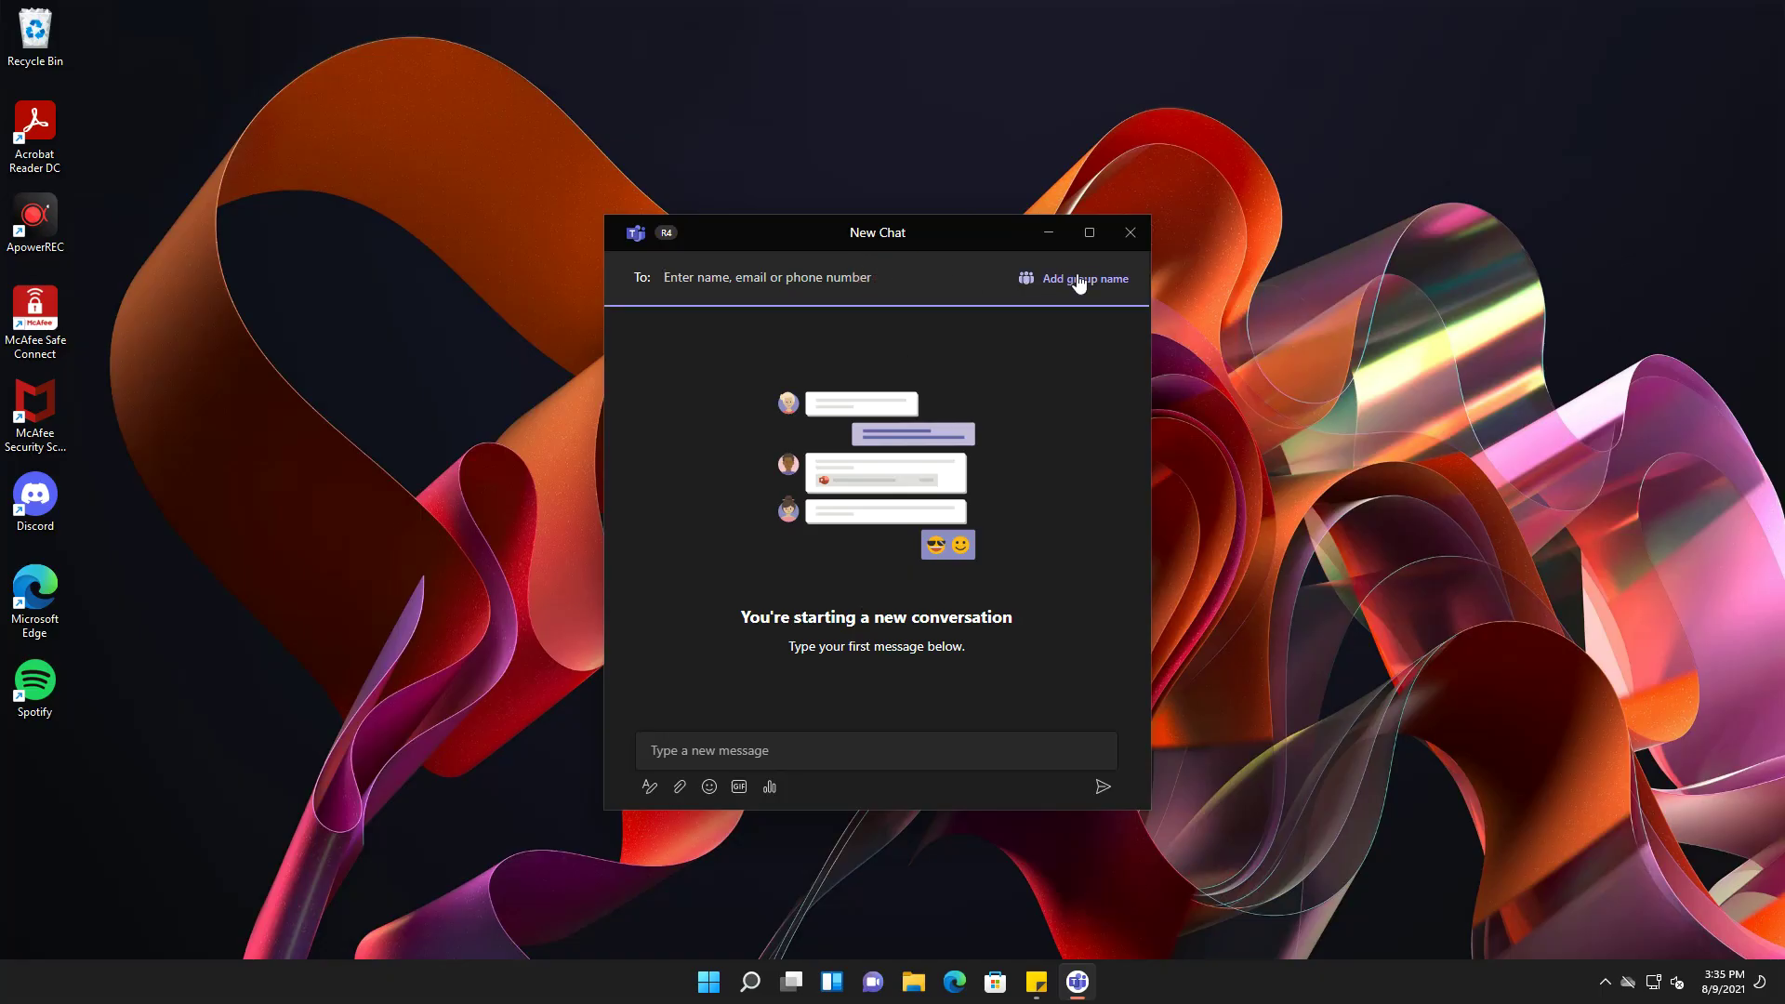
pyautogui.click(1129, 244)
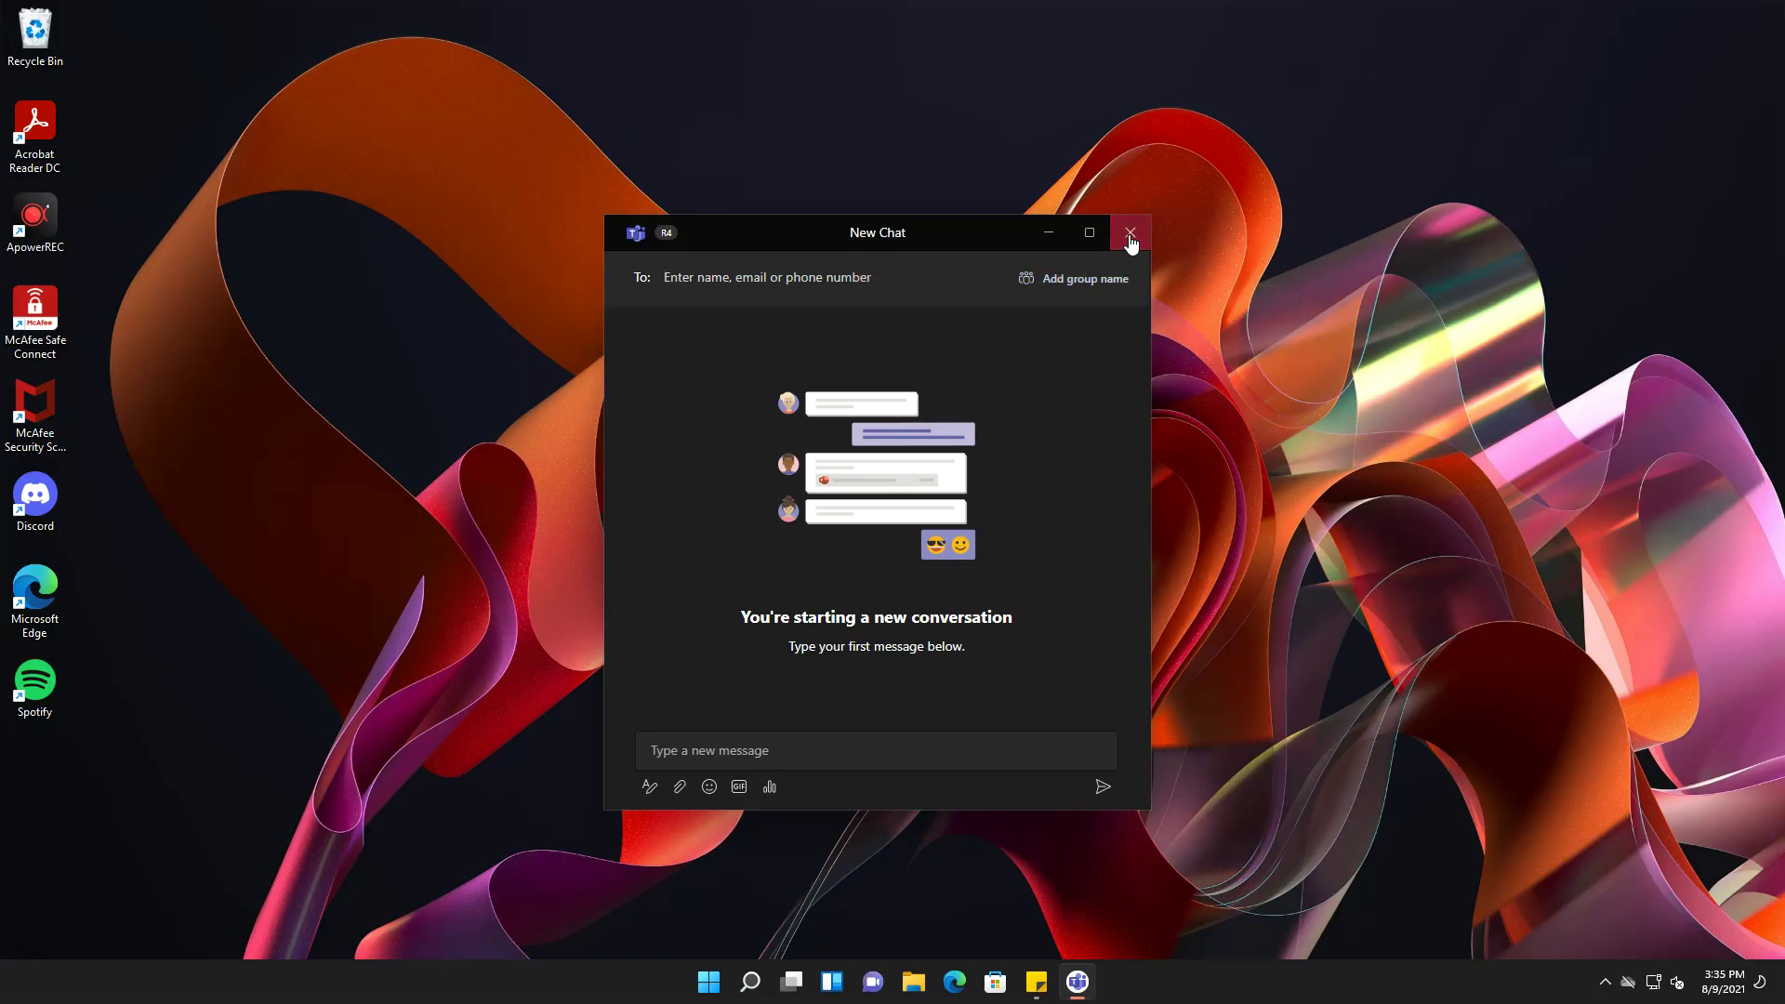